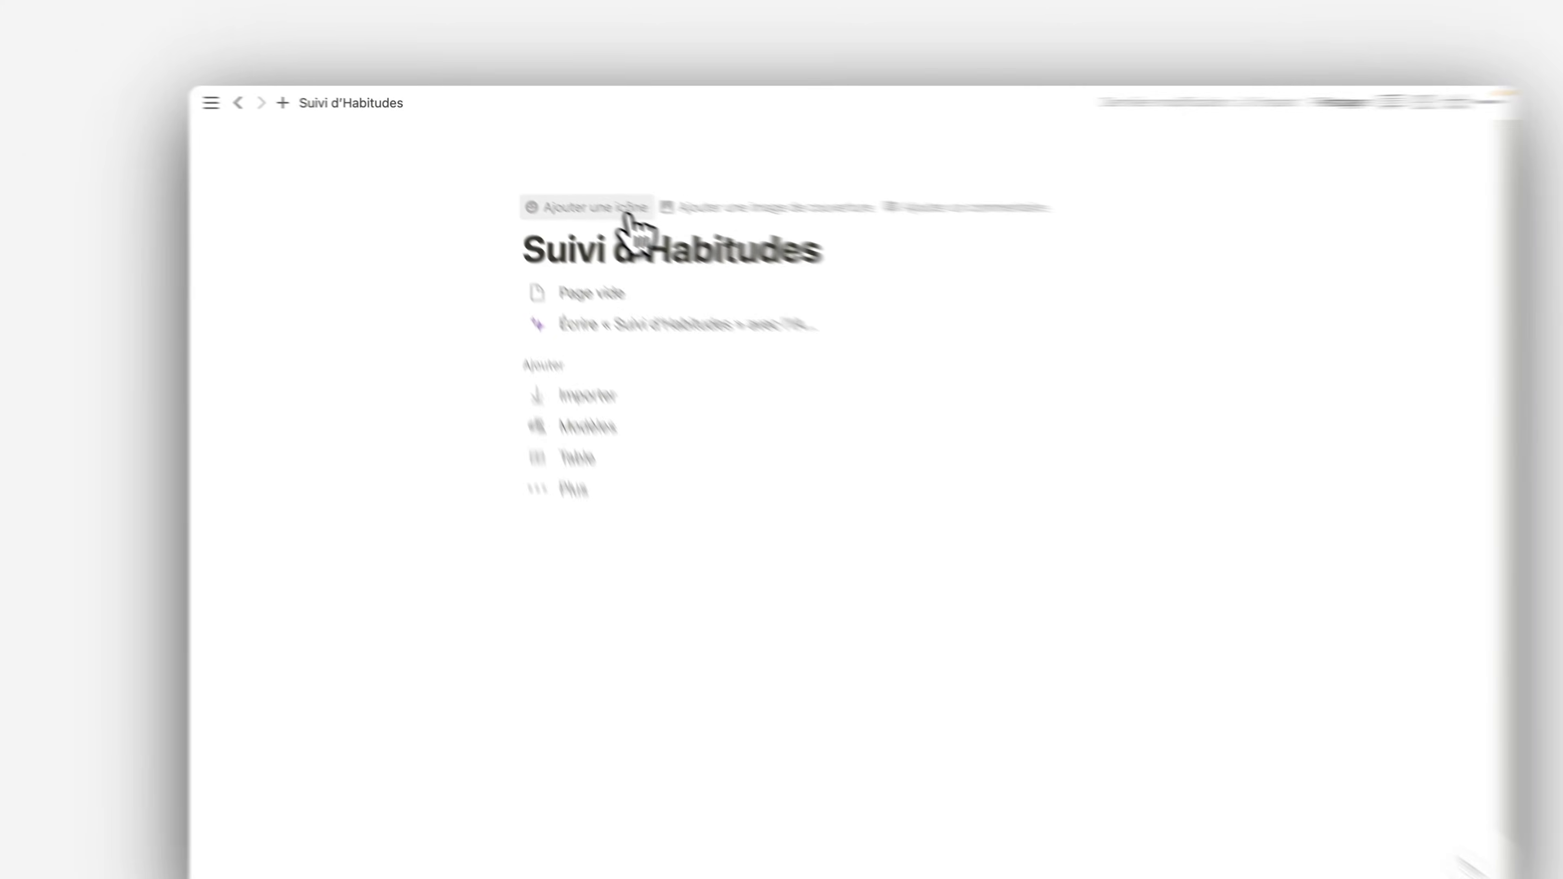
- Add an icon to the Suivi d'Habitudes page, choosing the round check mark found with the filter "check"
left_click(595, 200)
left_click(457, 278)
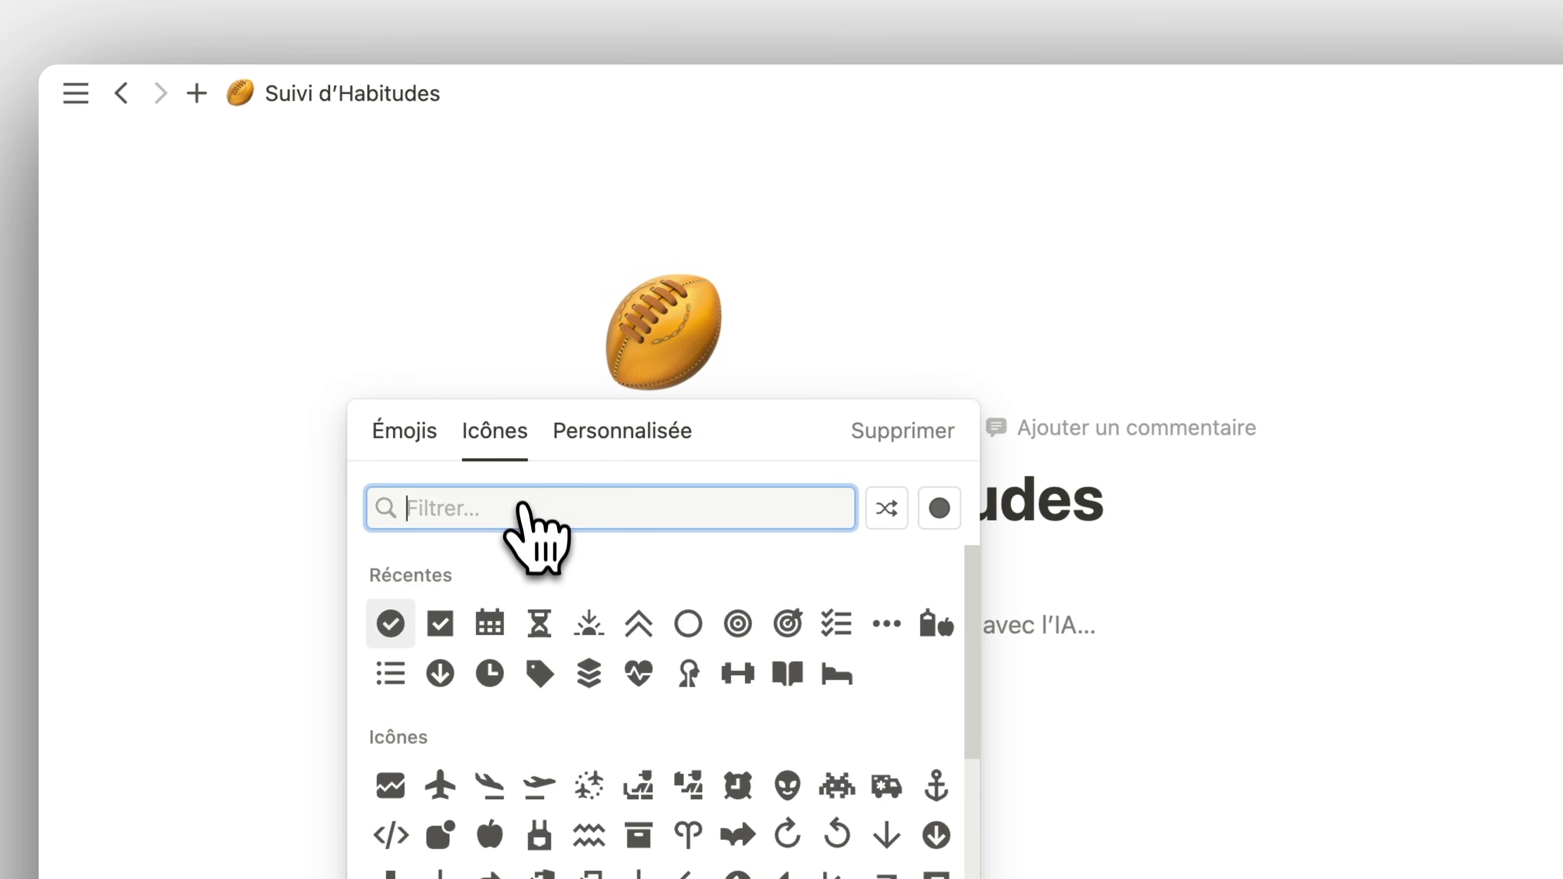
type("check")
left_click(589, 579)
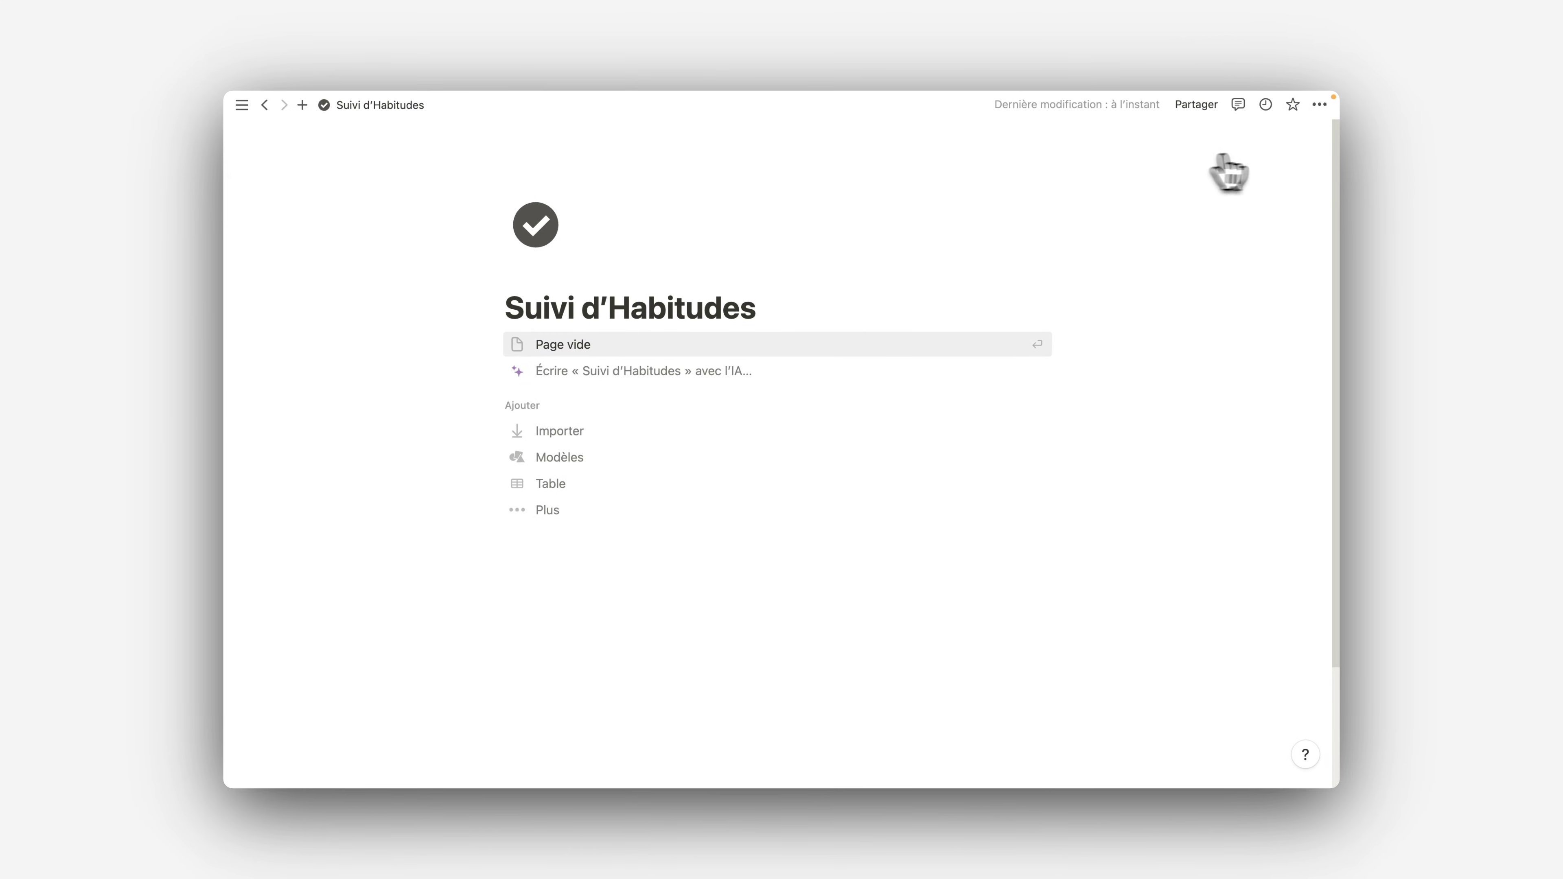
- Switch the Suivi d'Habitudes page to full width
left_click(1316, 106)
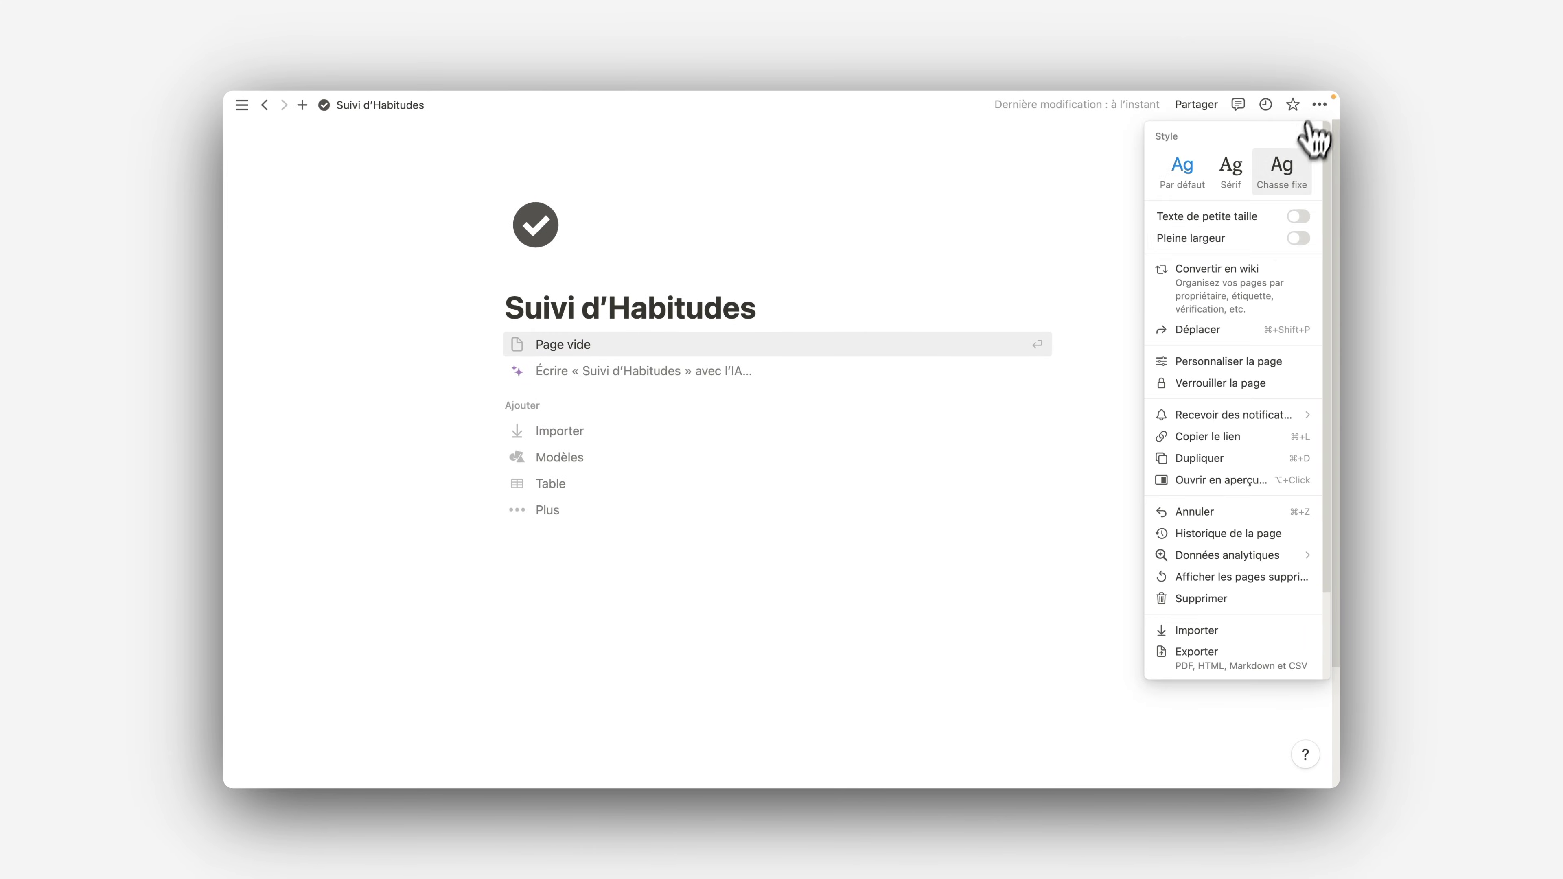
left_click(1280, 241)
key("Escape")
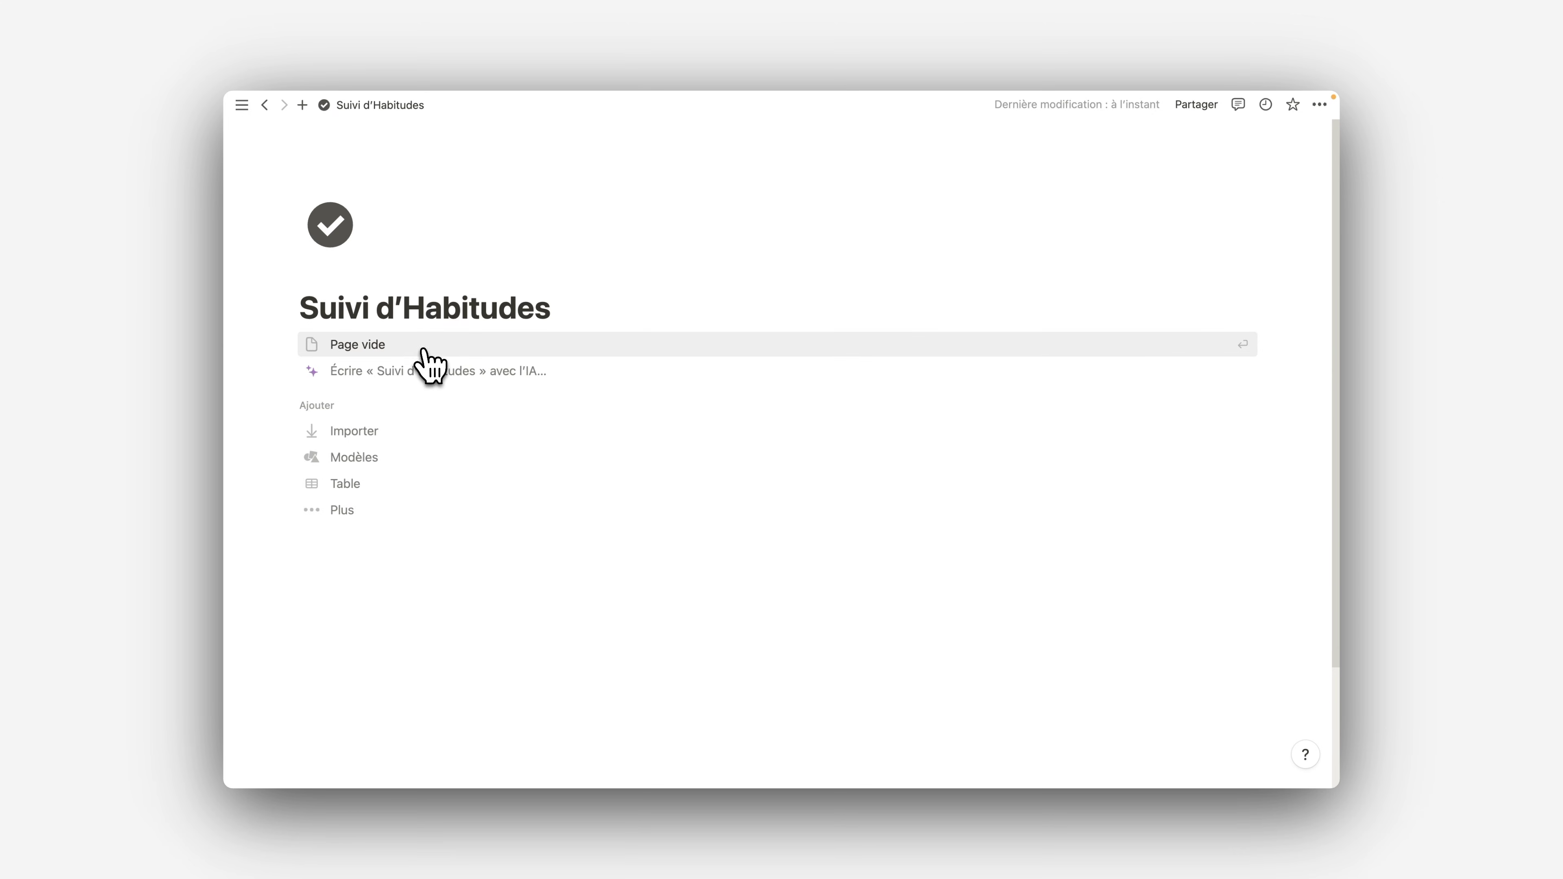
- Insert a calendar view on the blank page with a new database titled Suivi d'Habitudes, and hide the database title
left_click(427, 354)
type("/calend")
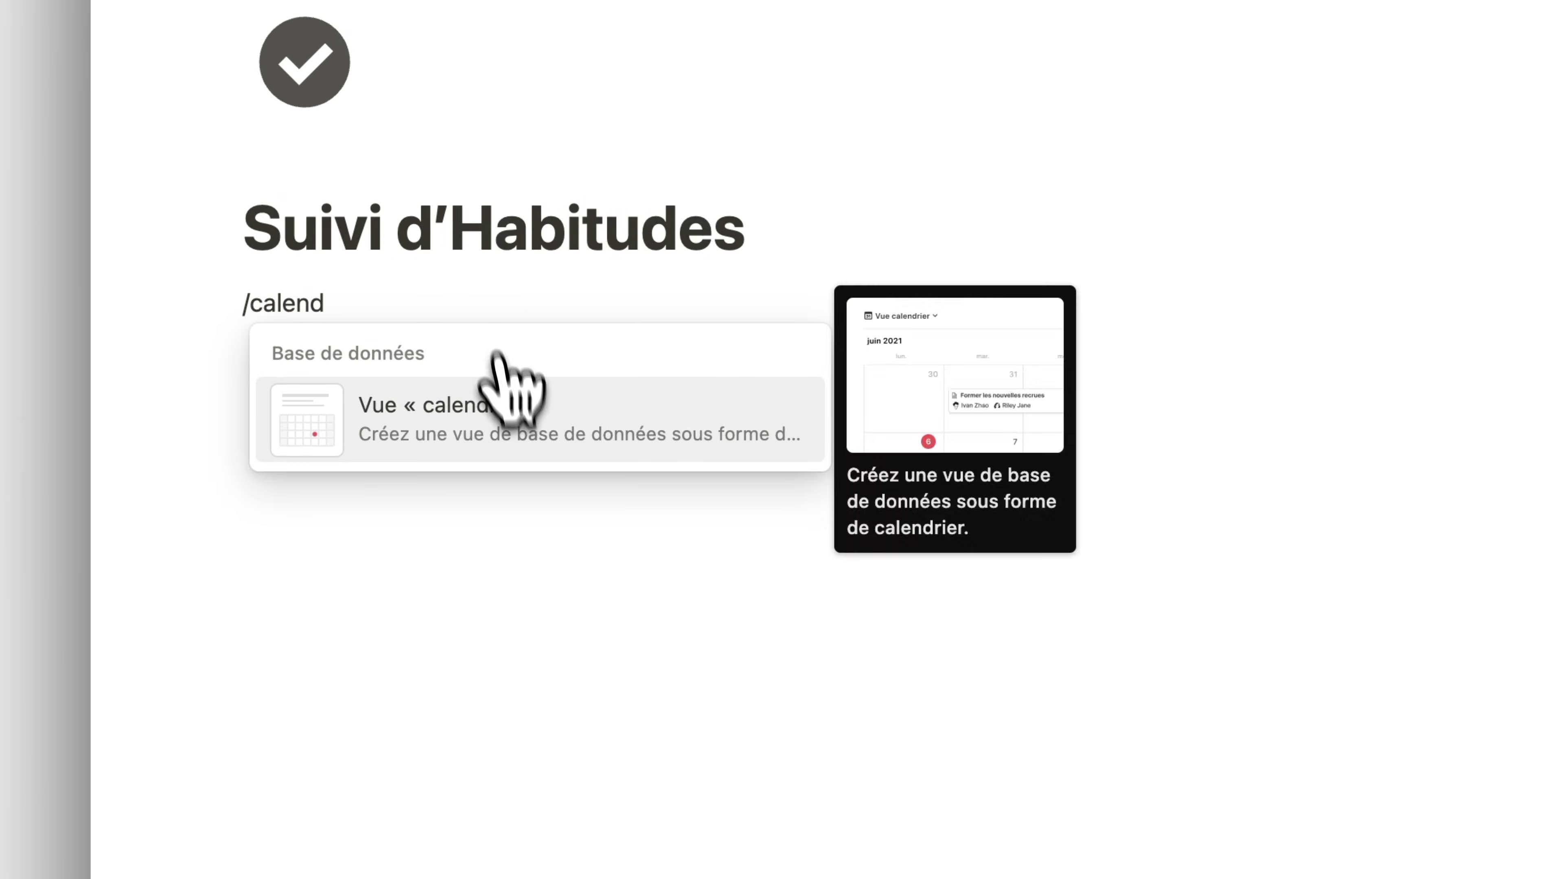
left_click(530, 419)
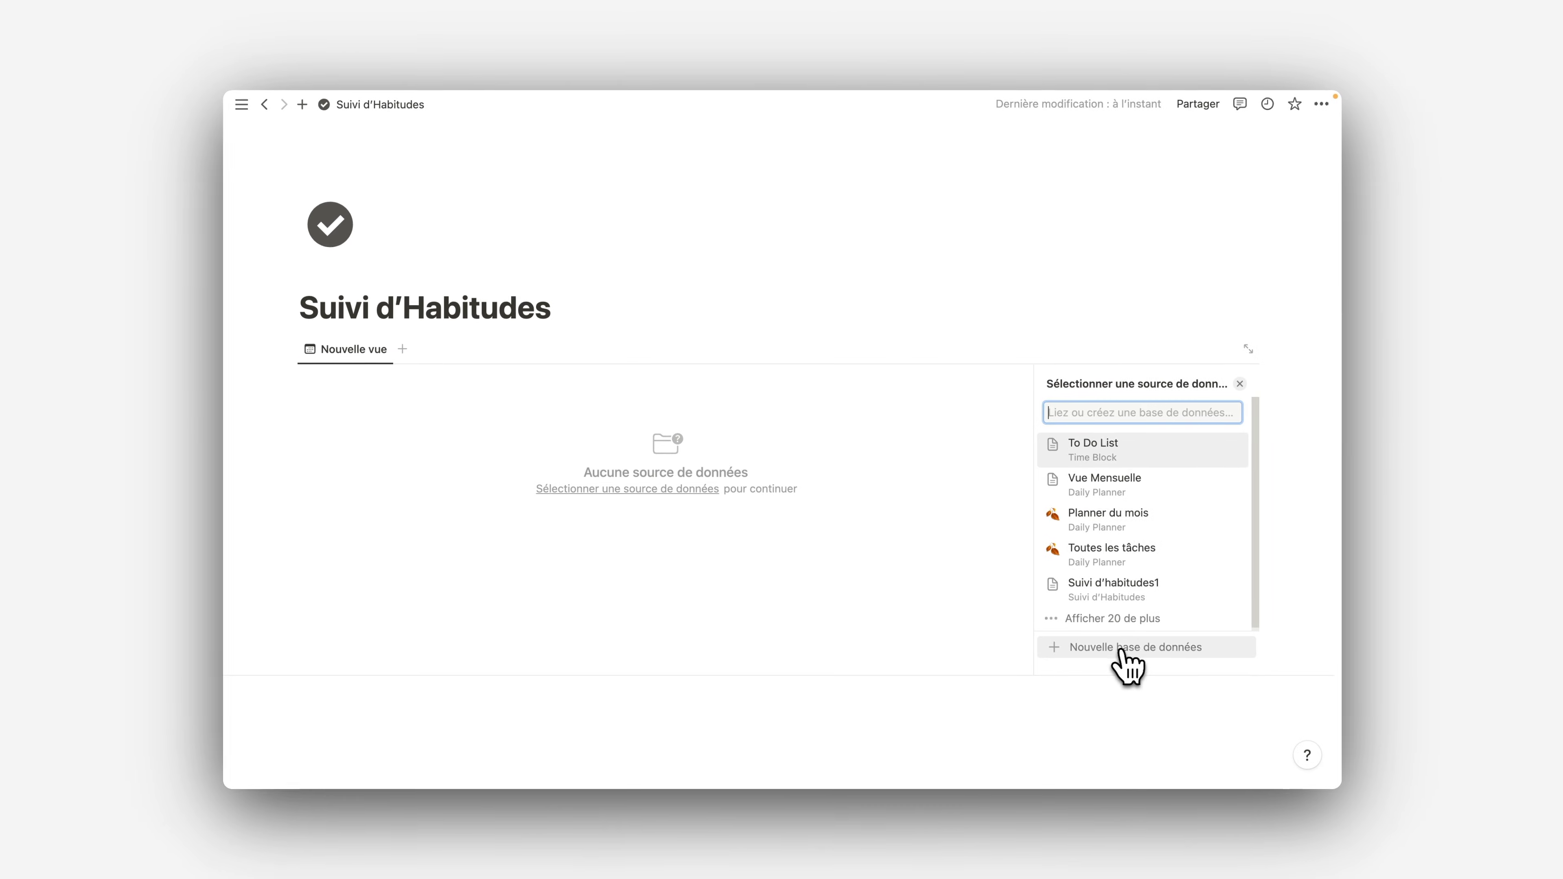
left_click(1135, 658)
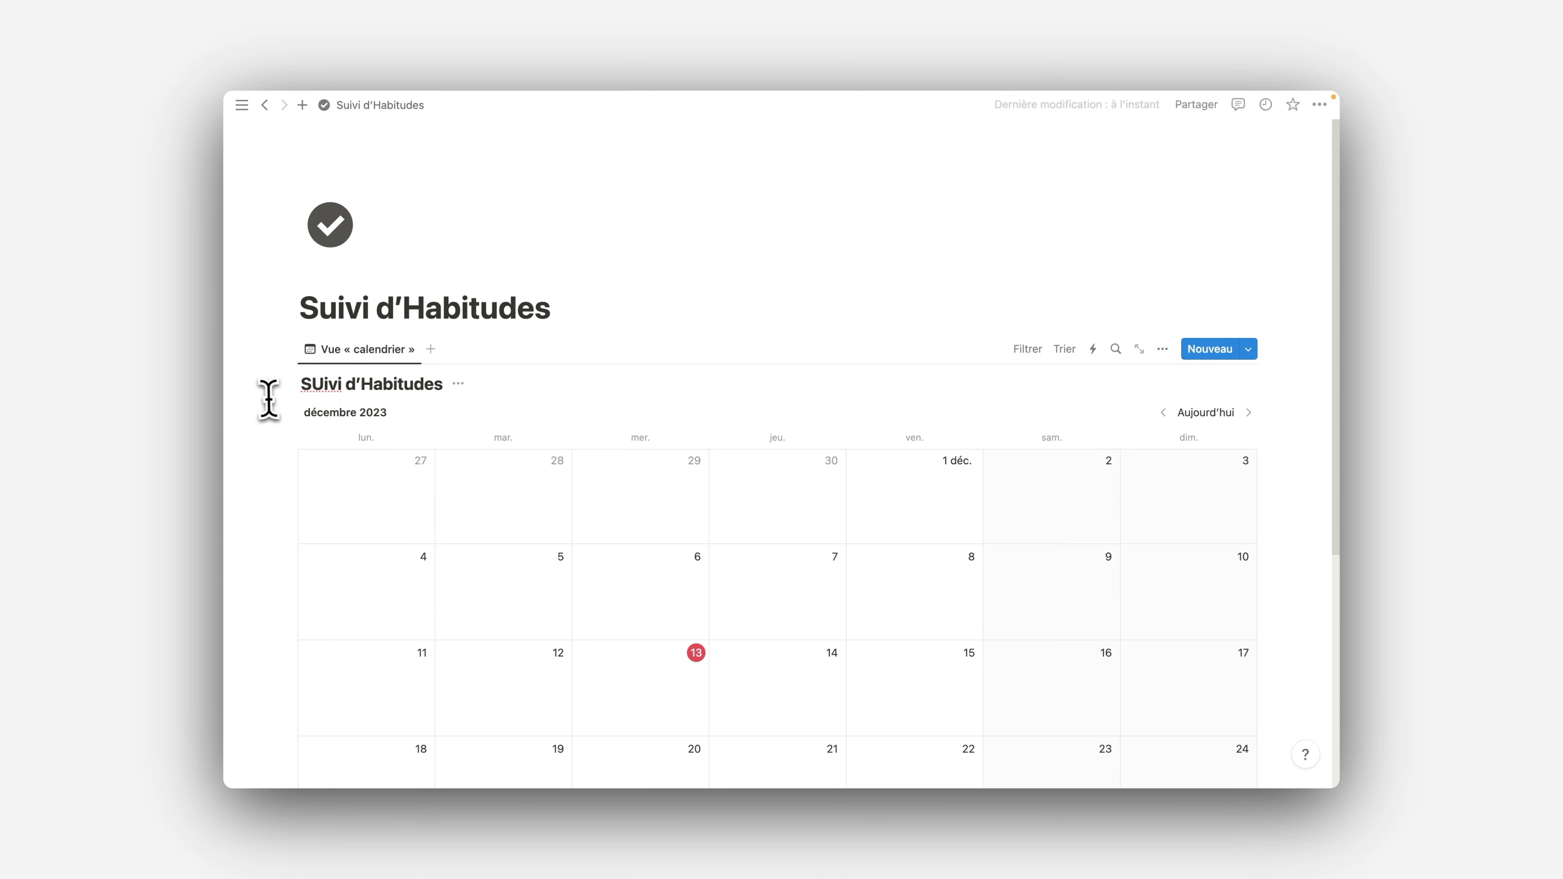
left_click(463, 393)
left_click(506, 467)
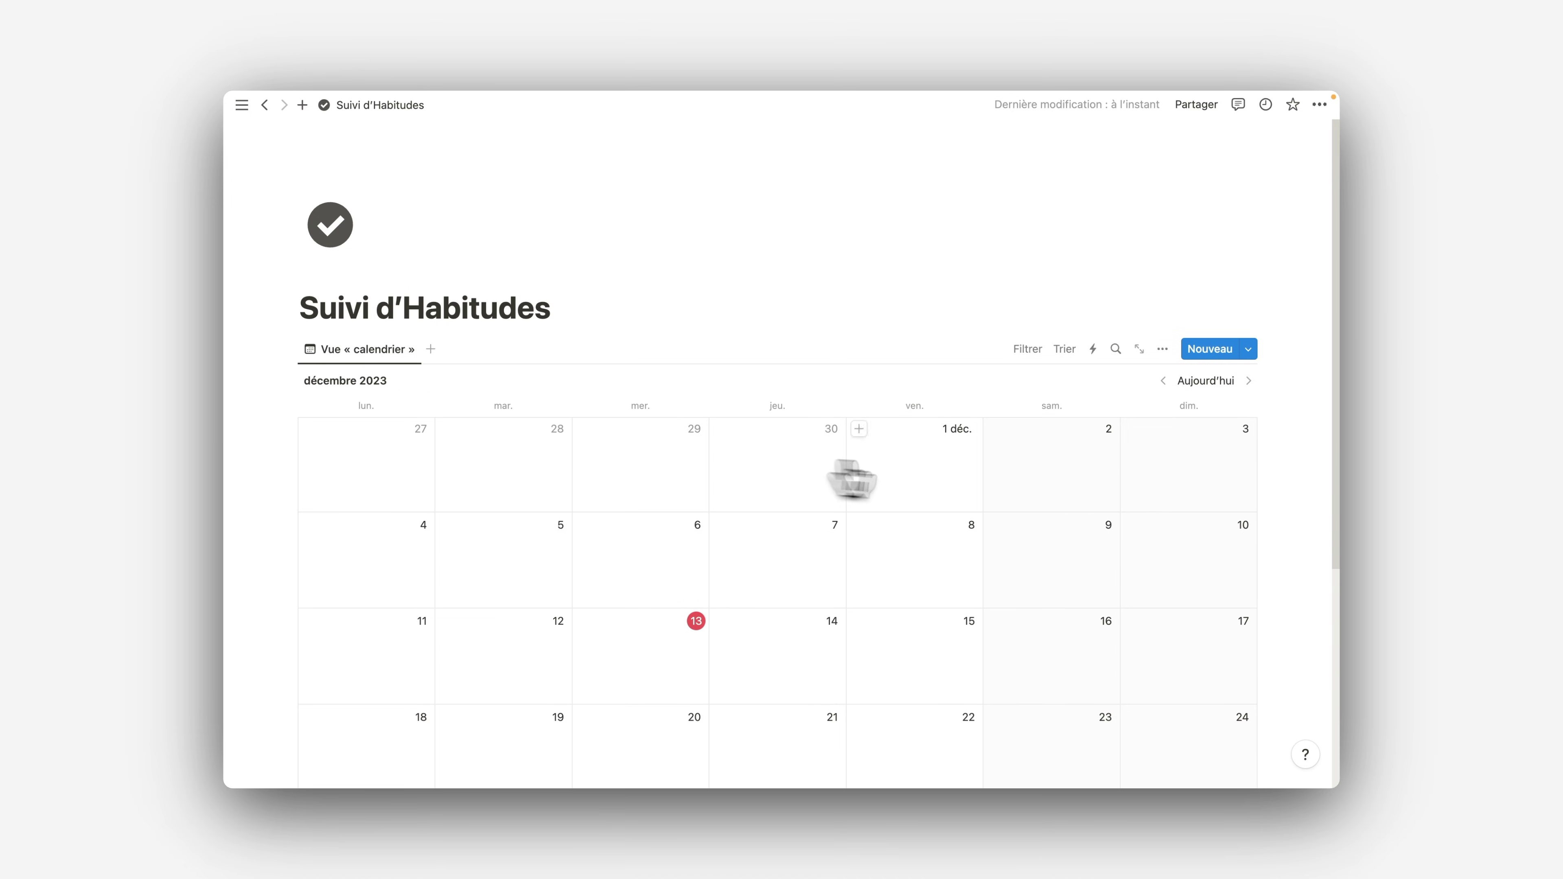
- Create a new database template named Habitude Quotidienne and delete its tags property
scroll(973, 465, "down", 1)
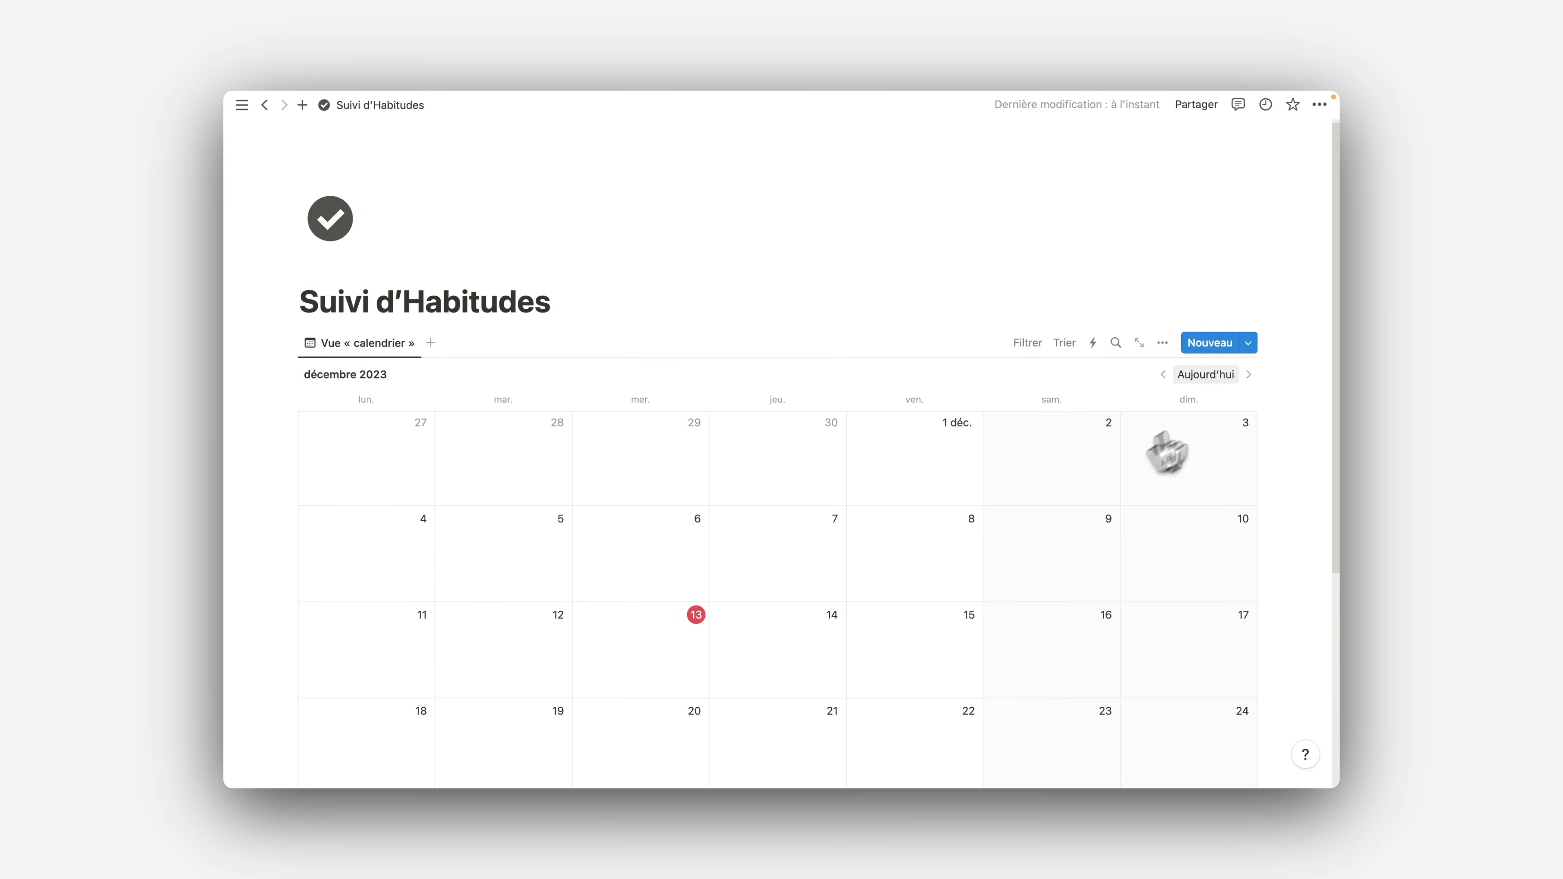
left_click(1249, 345)
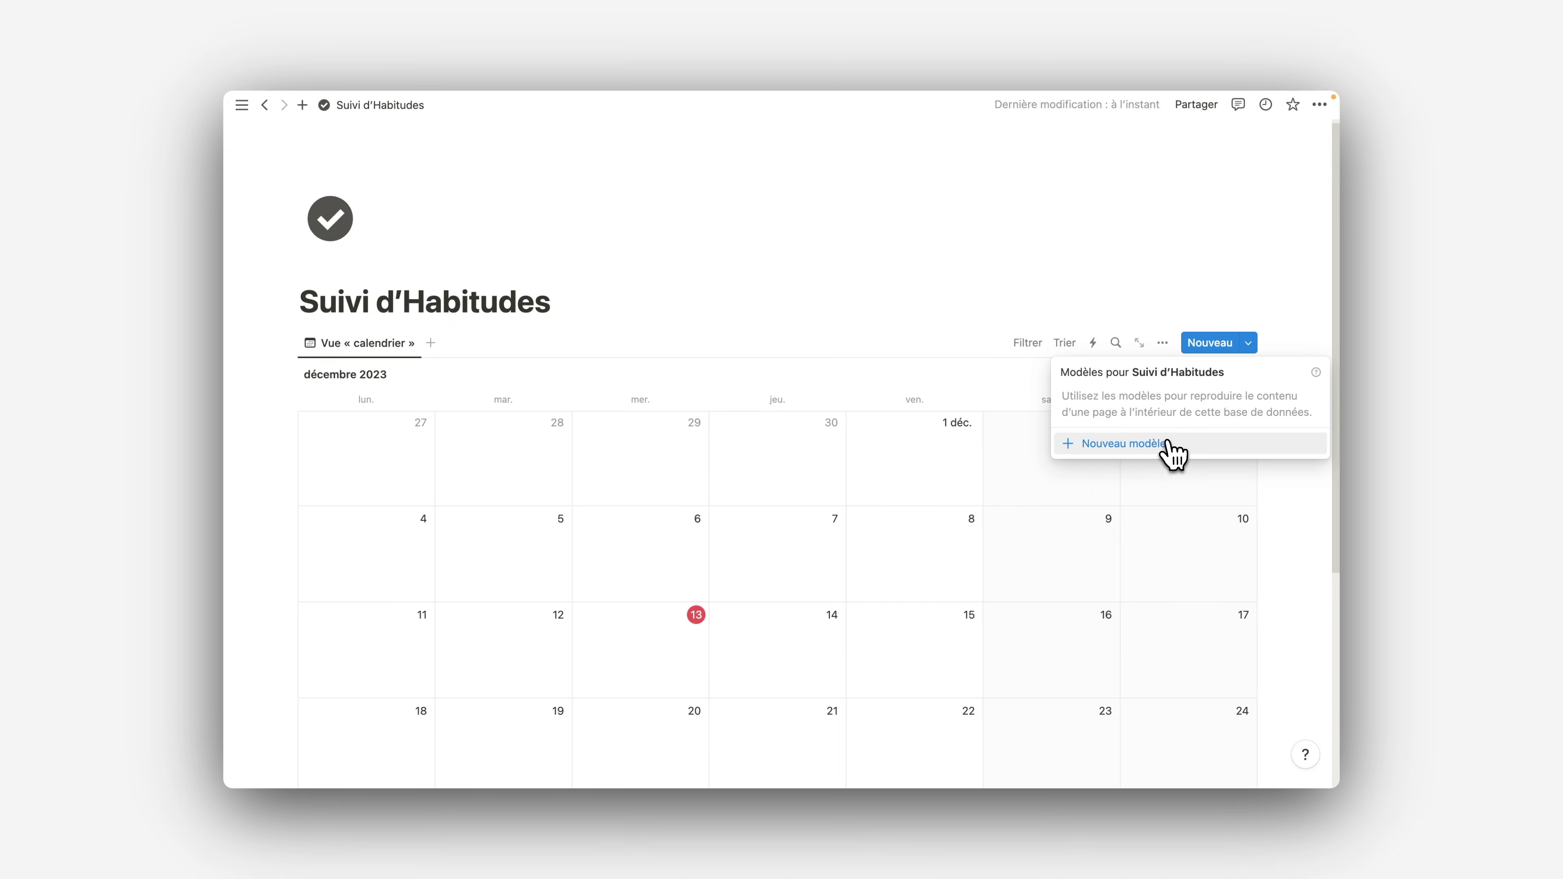
left_click(1173, 454)
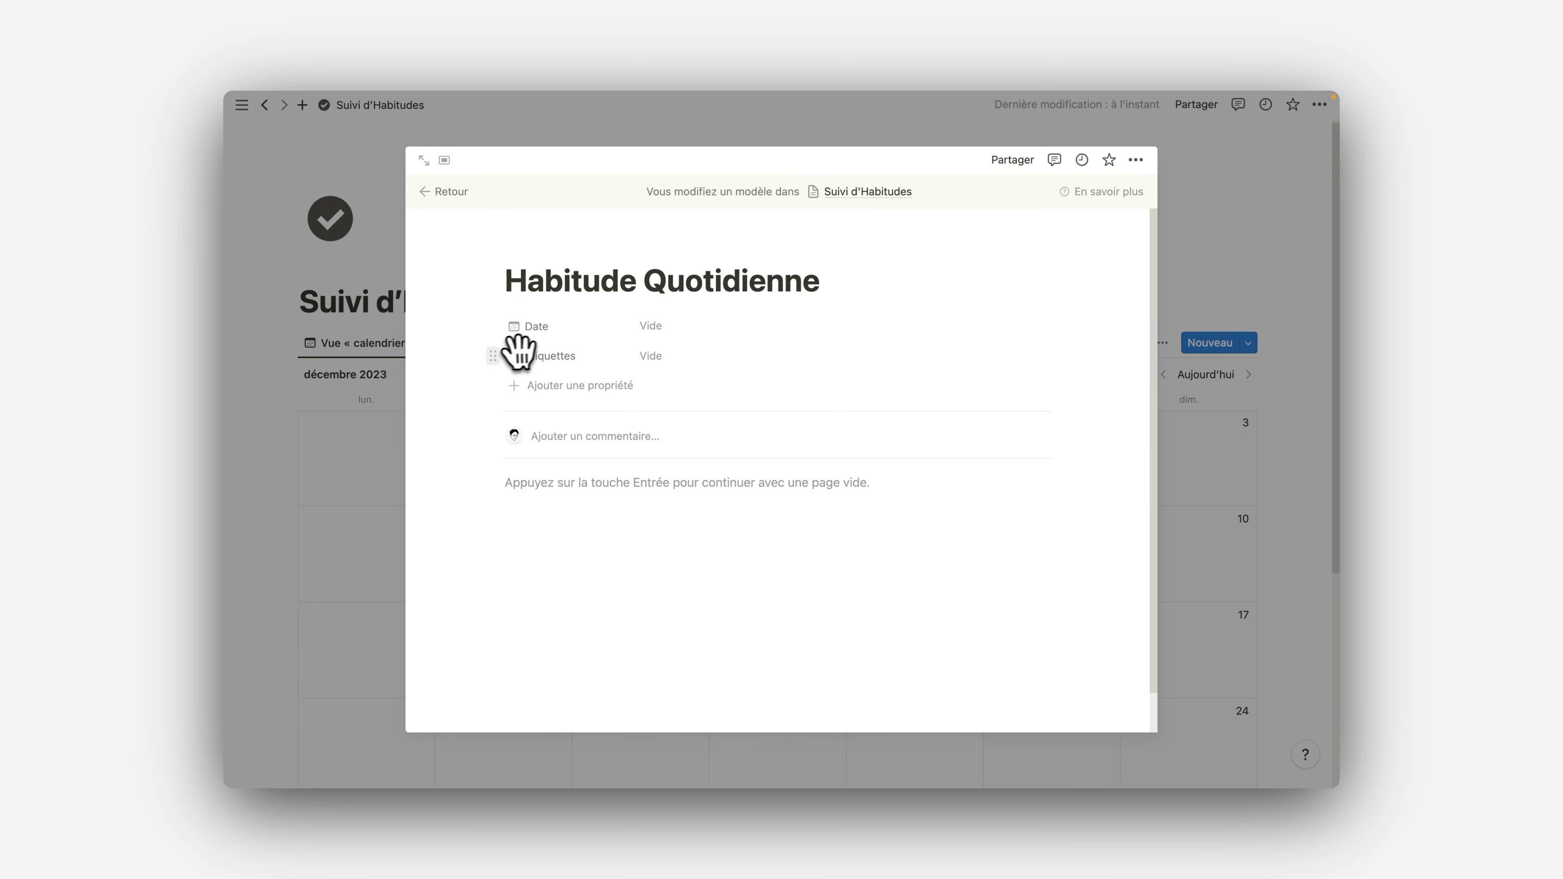
left_click(492, 356)
left_click(610, 486)
left_click(757, 445)
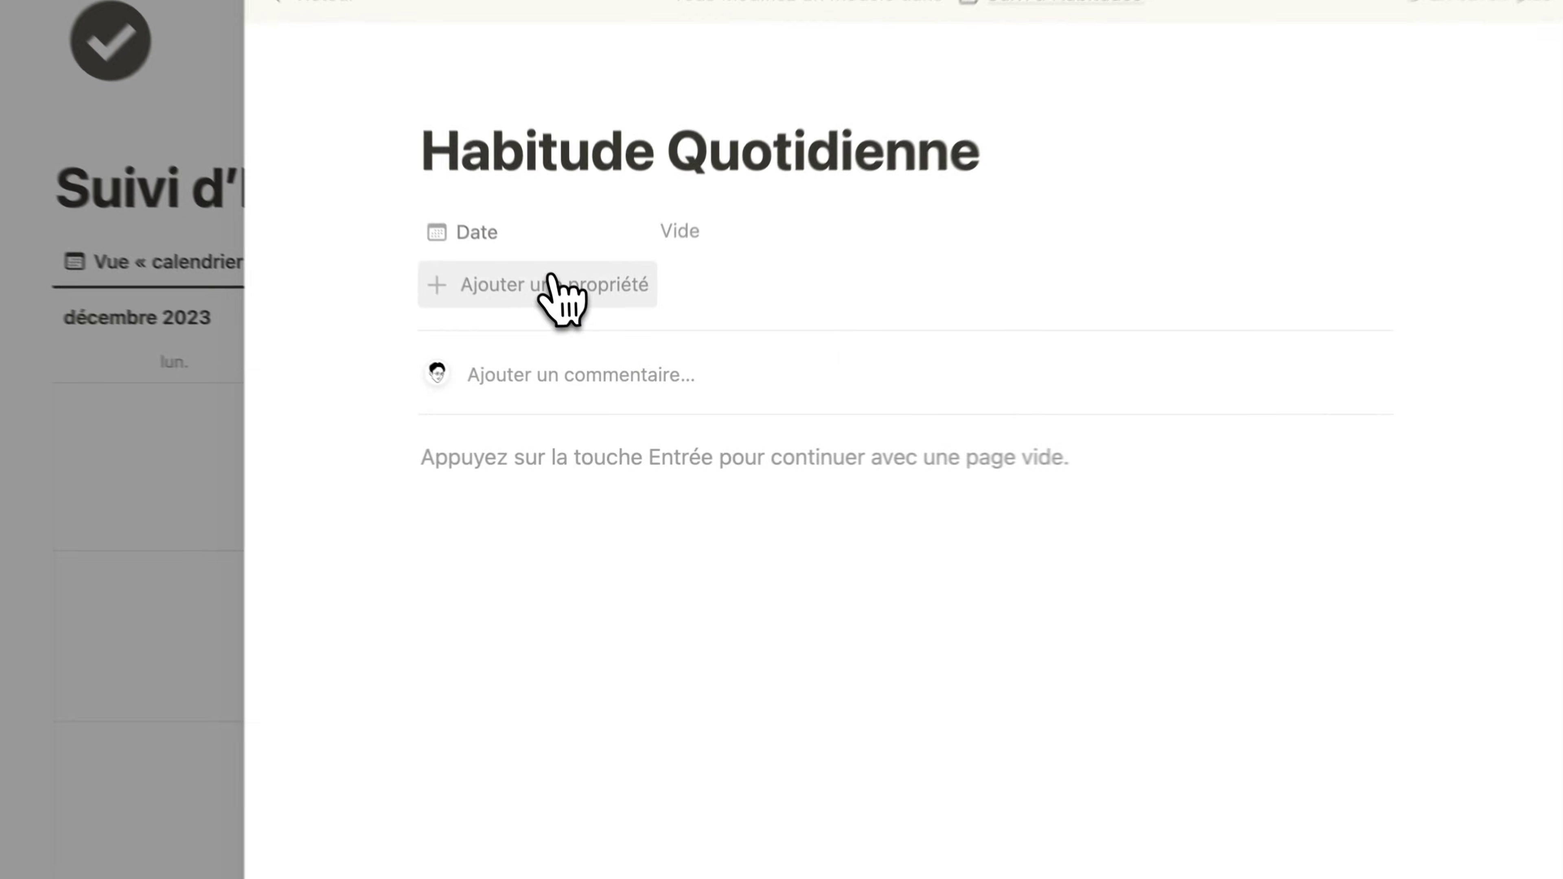
- Add a checkbox property named Lire to the Habitude Quotidienne template
left_click(550, 284)
type("case")
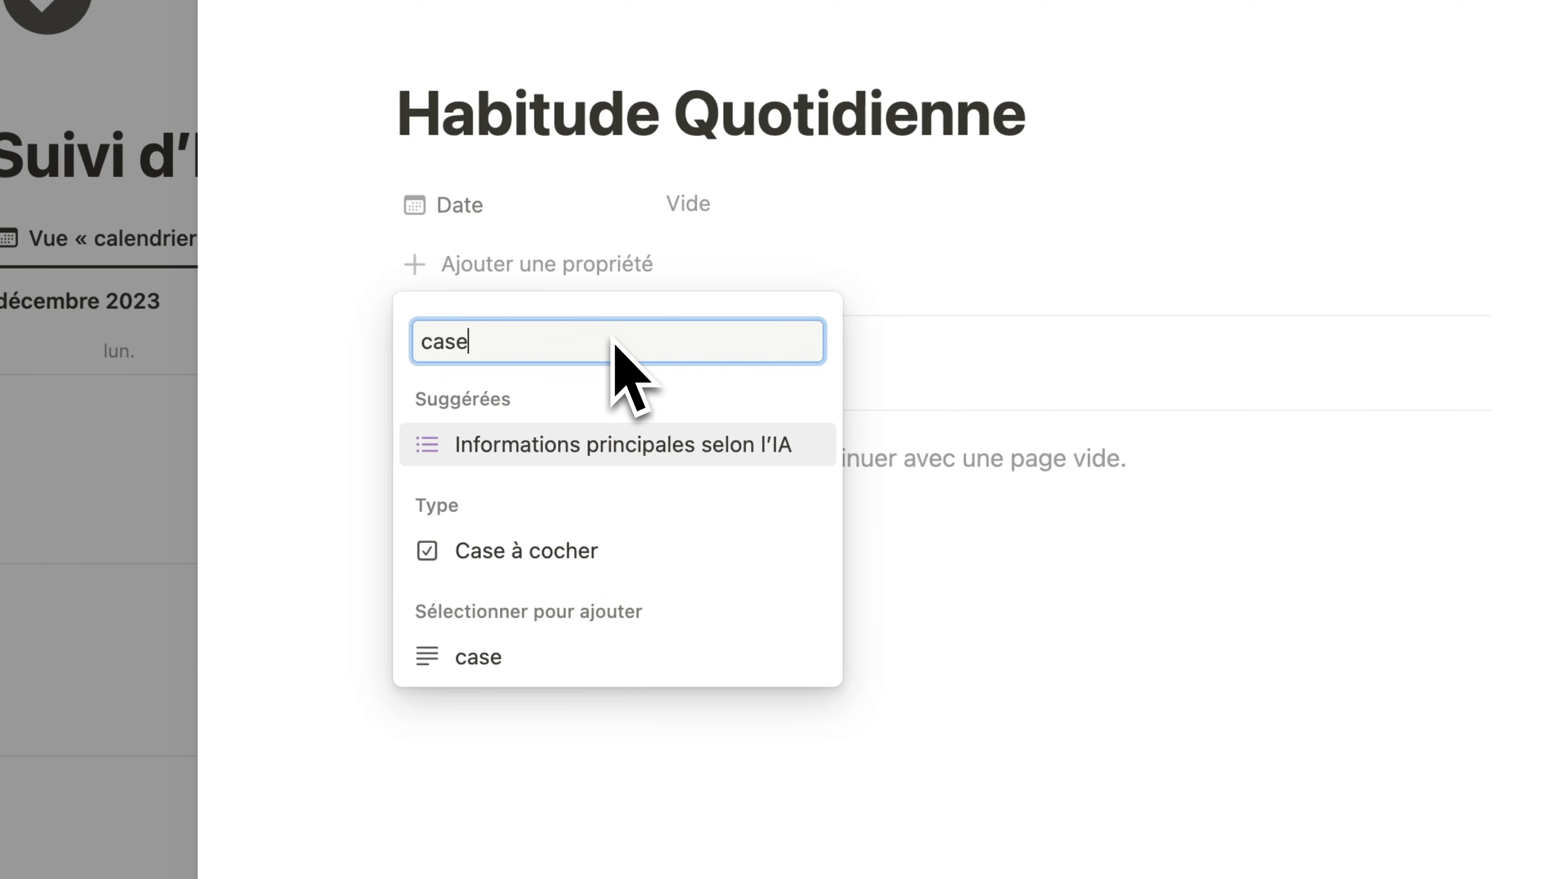
left_click(593, 528)
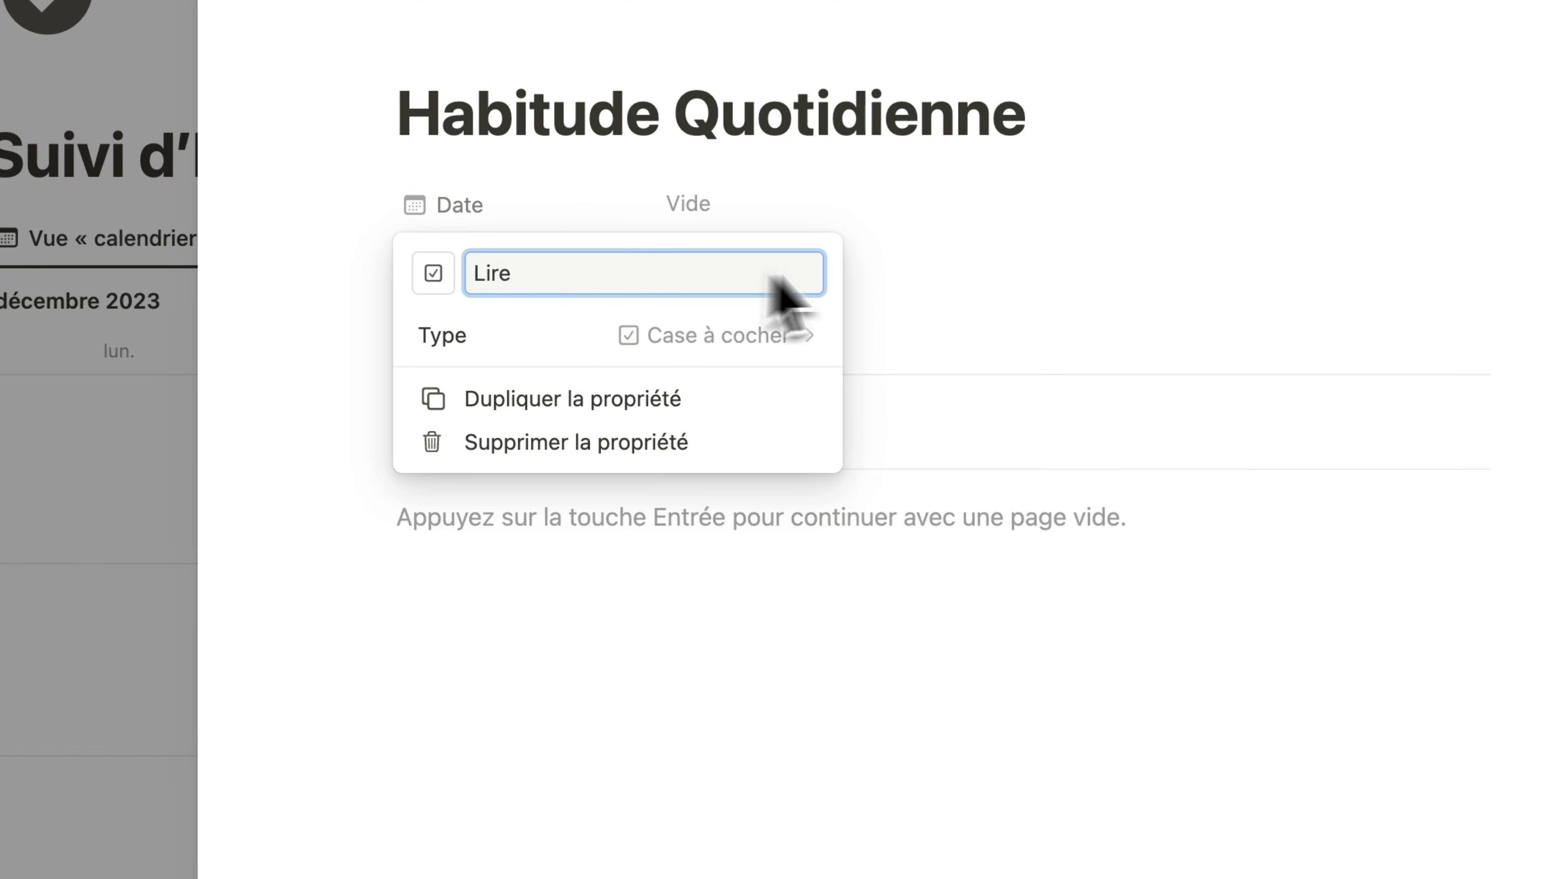
key("Return")
- Add a checkbox property named Sport to the template
left_click(616, 325)
type("case")
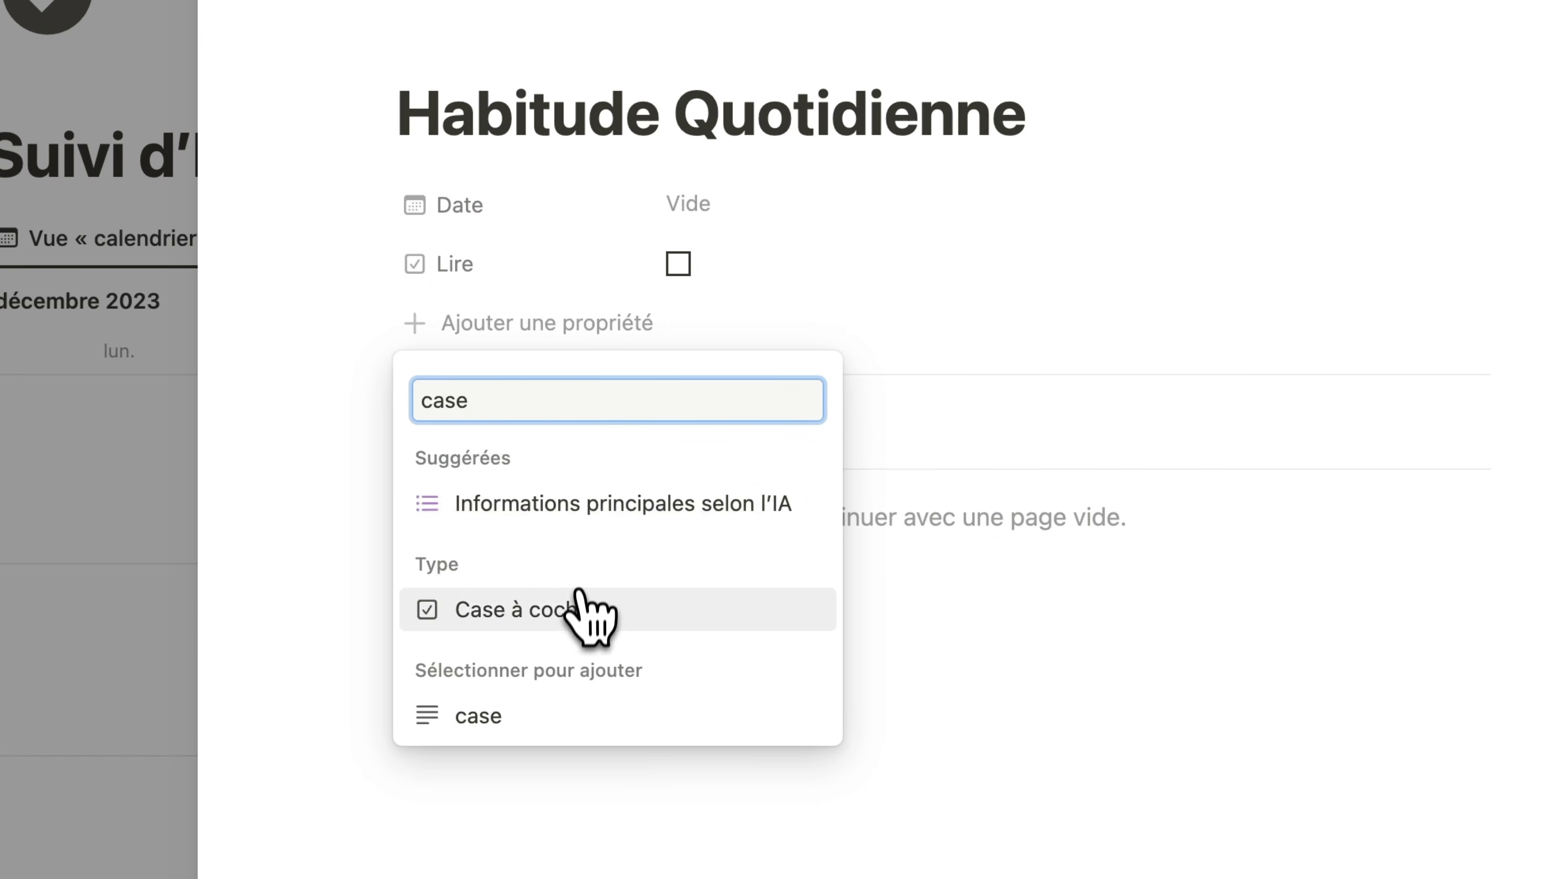
left_click(592, 609)
type("Sport")
key("Return")
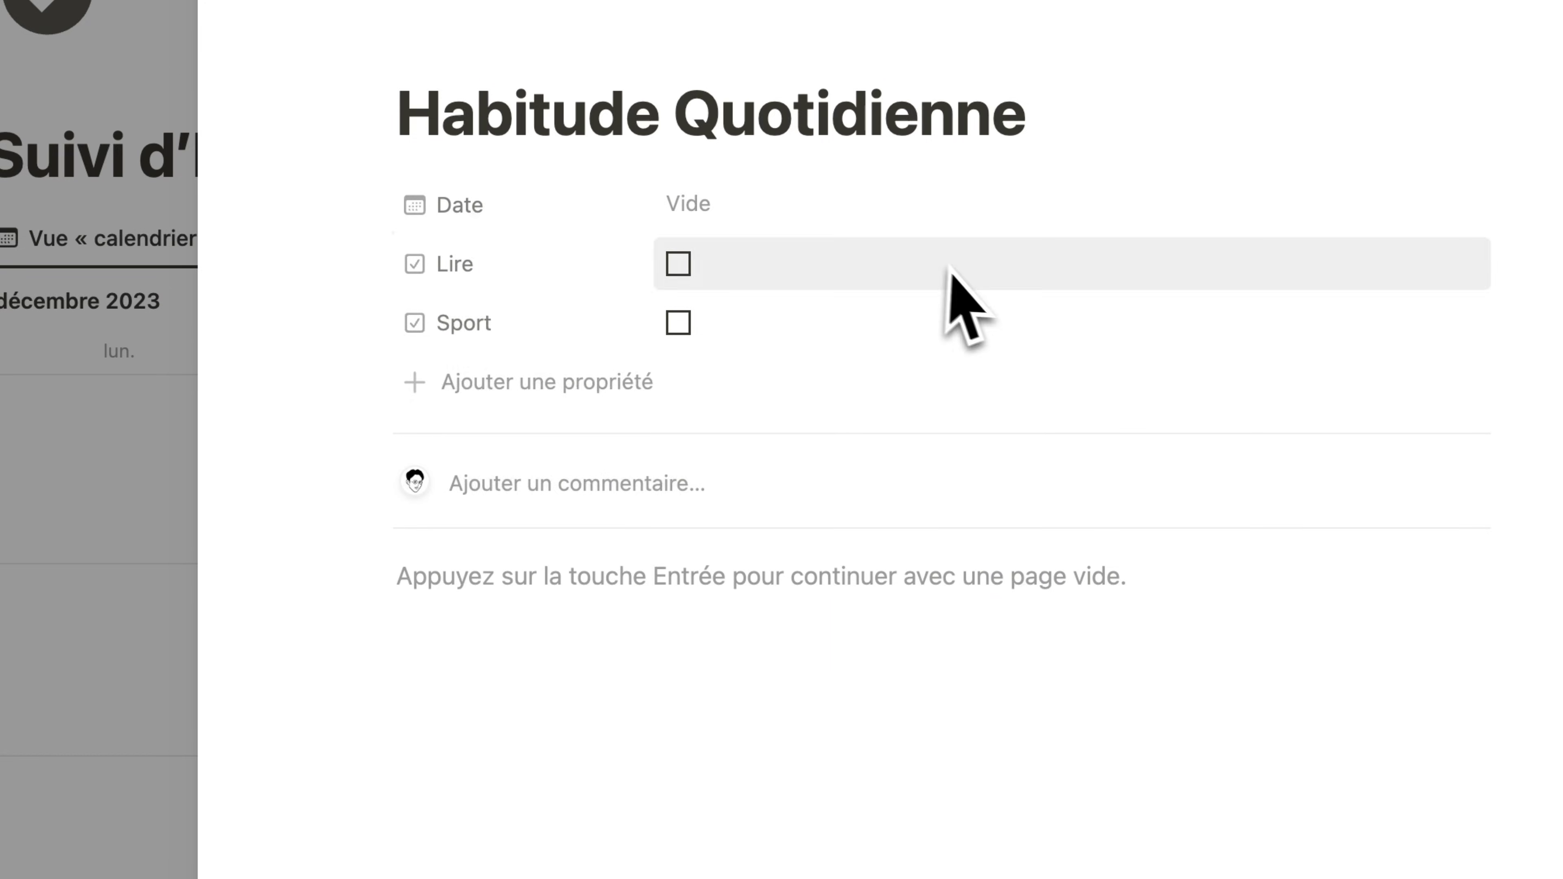
- Add a checkbox property named Méditer to the template
left_click(600, 385)
type("case")
left_click(600, 665)
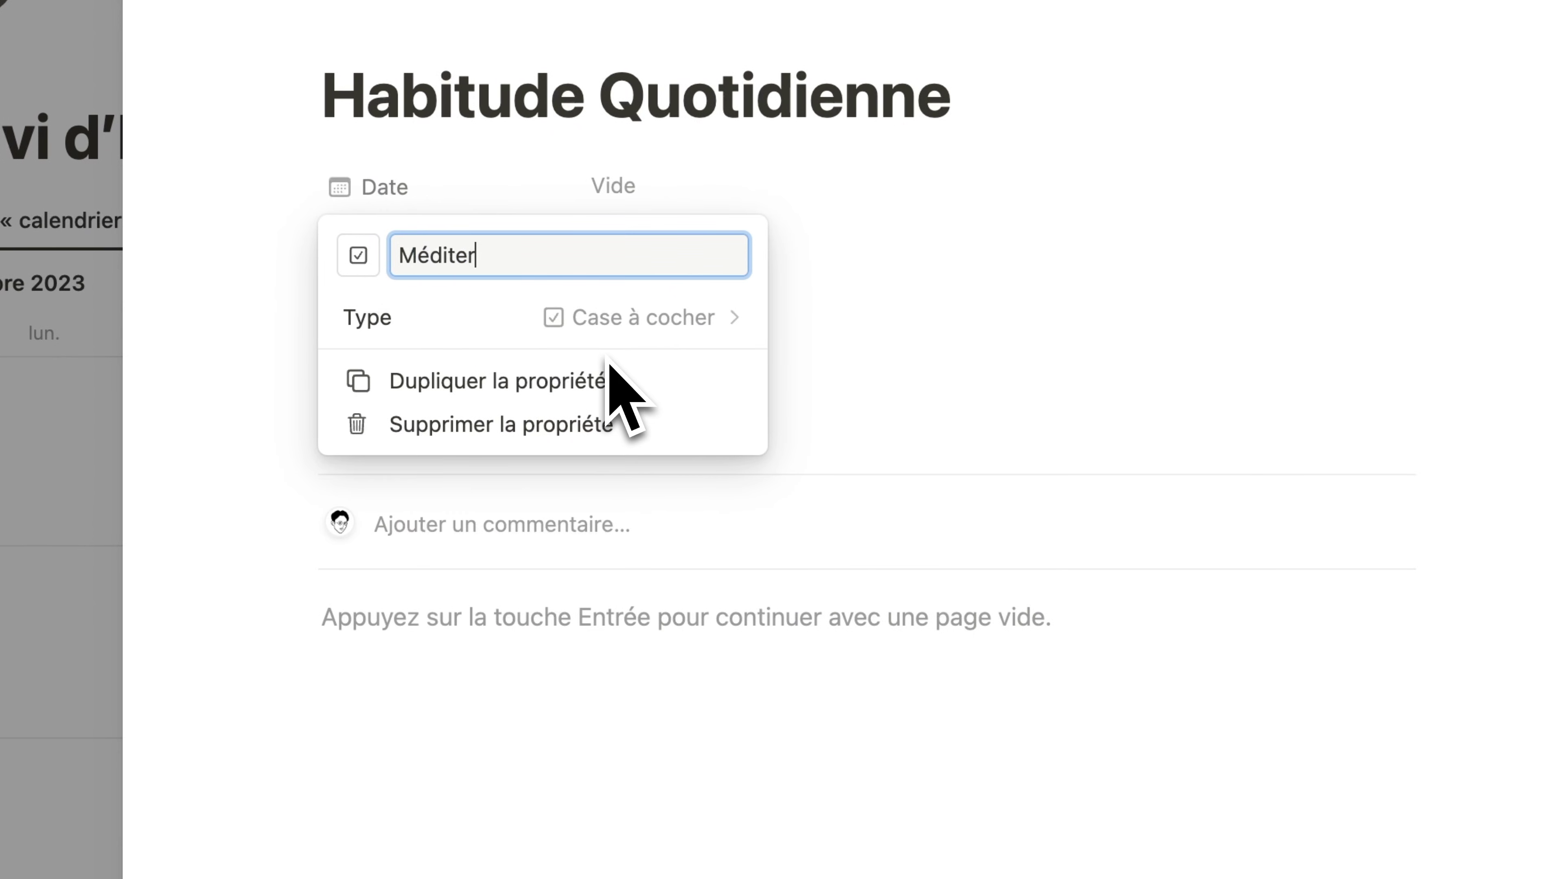
type("Méditer")
key("Return")
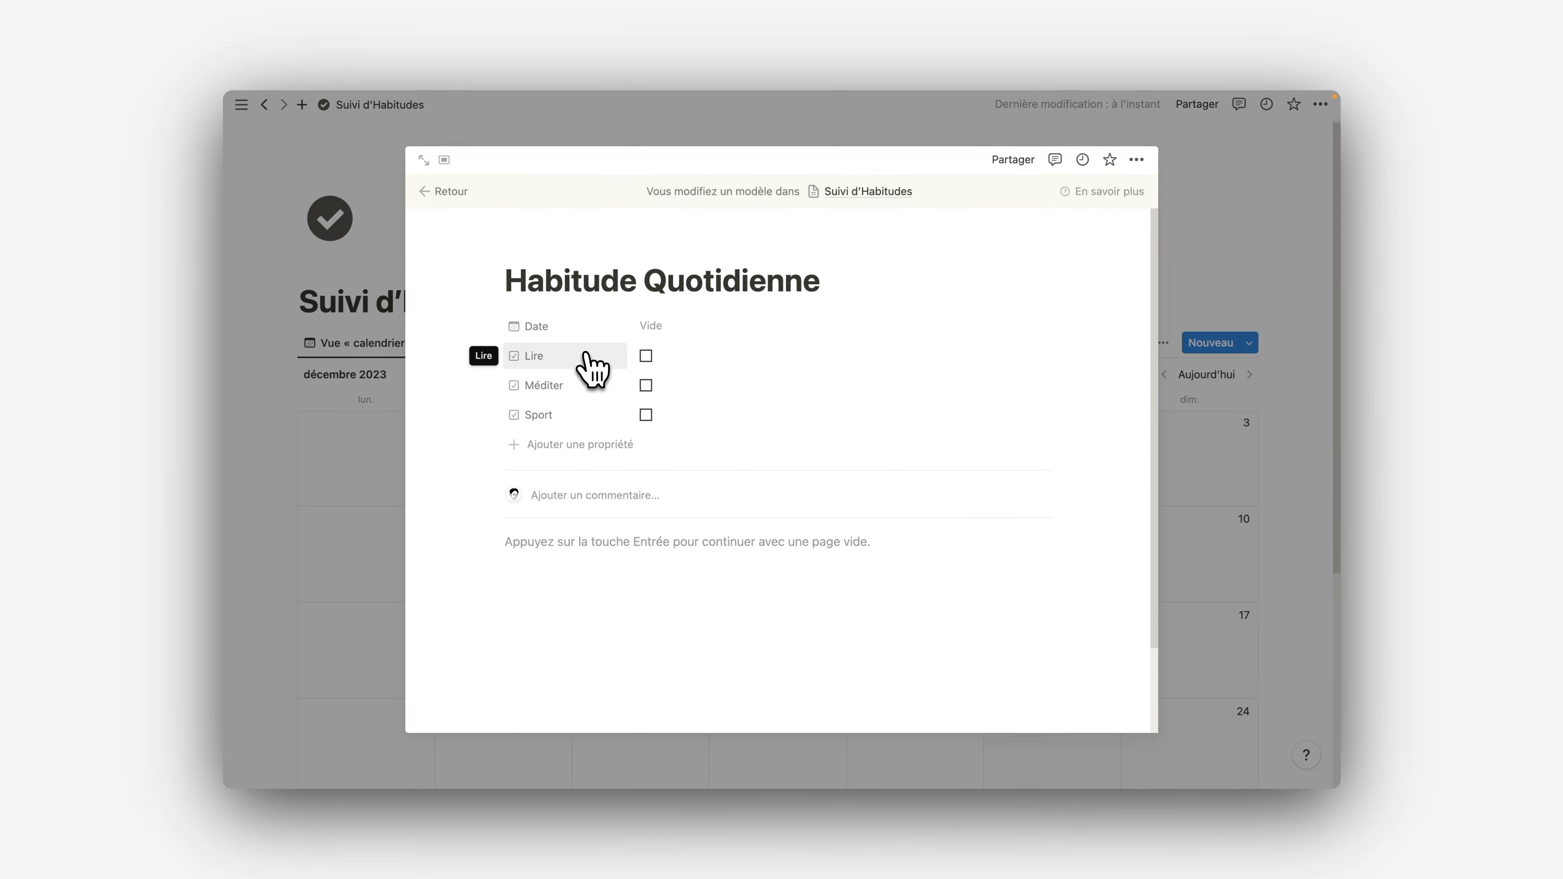
- Add a formula property to the template, keeping its default name
left_click(588, 448)
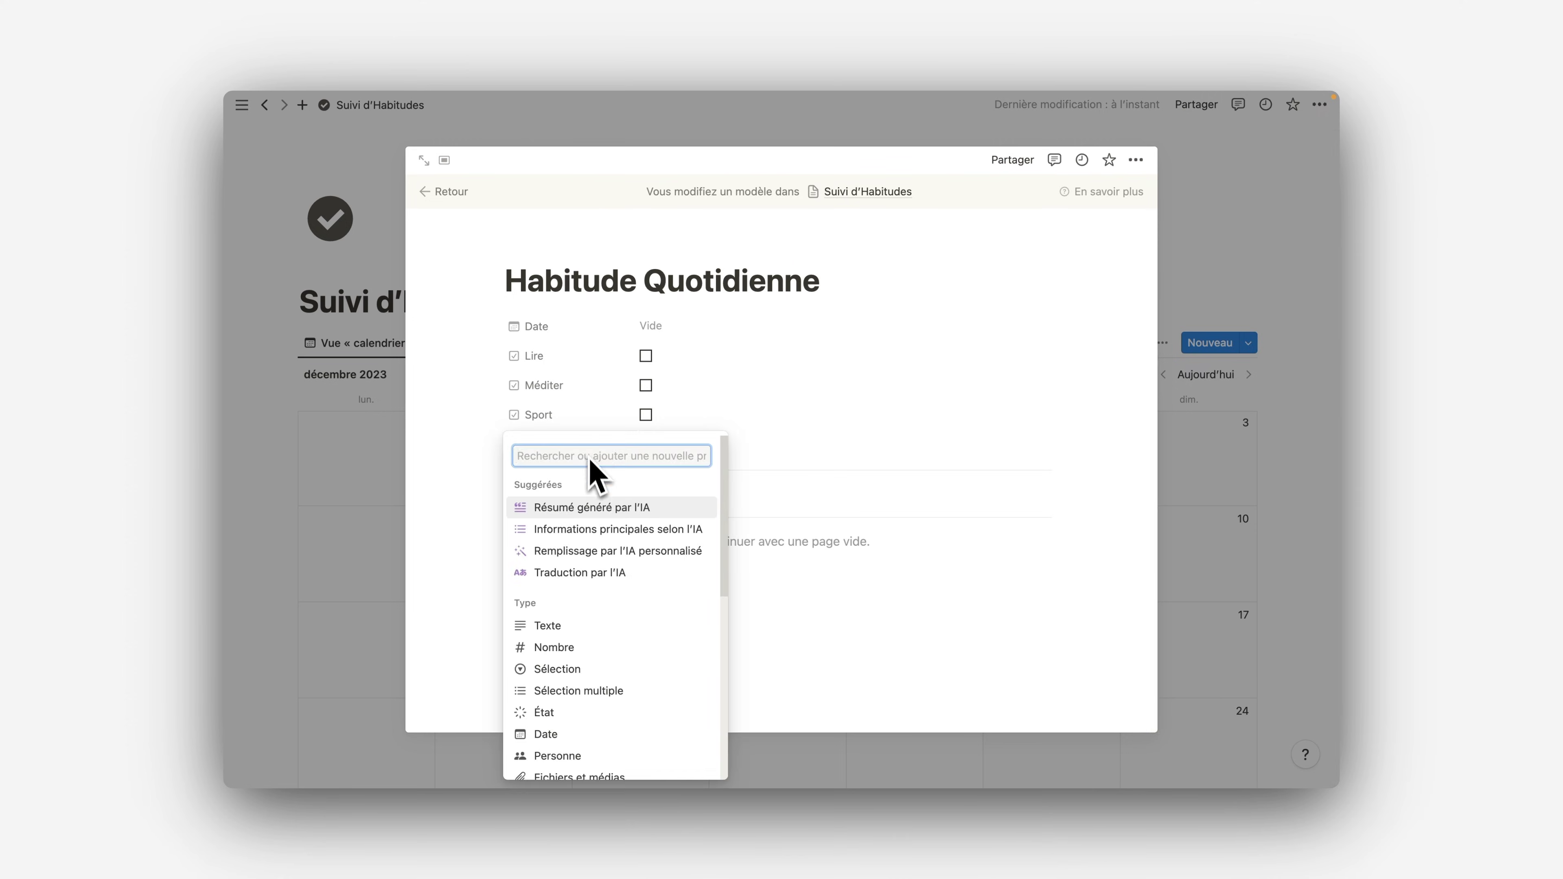
type("formule")
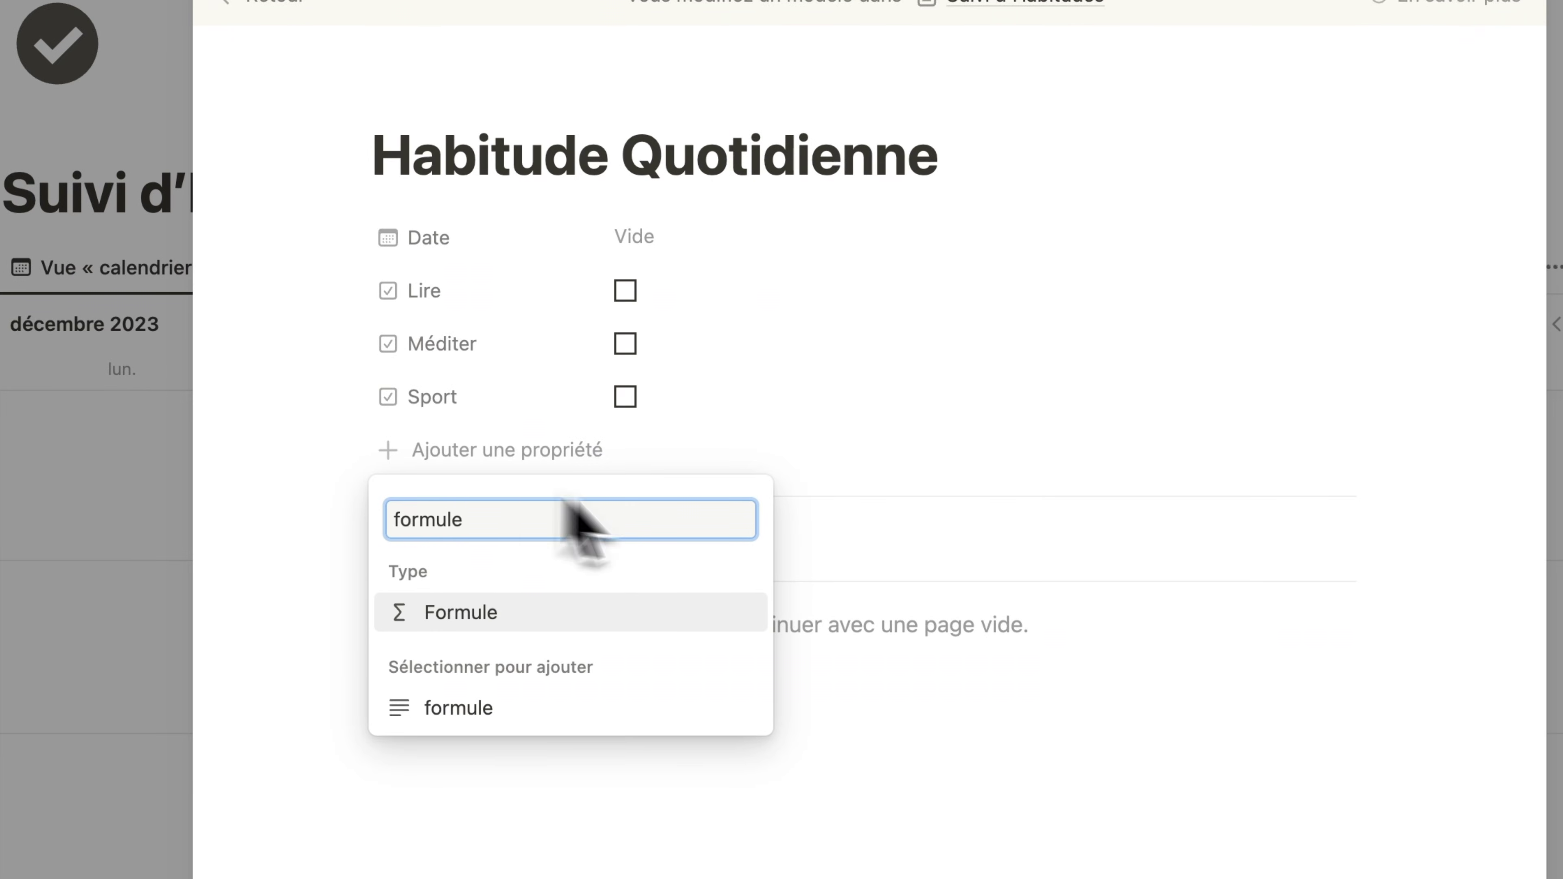
left_click(616, 612)
key("Escape")
- Enter toNumber(Lire)+toNumber(Sport)+toNumber(Méditer)/3 as the formula of the new property
left_click(769, 294)
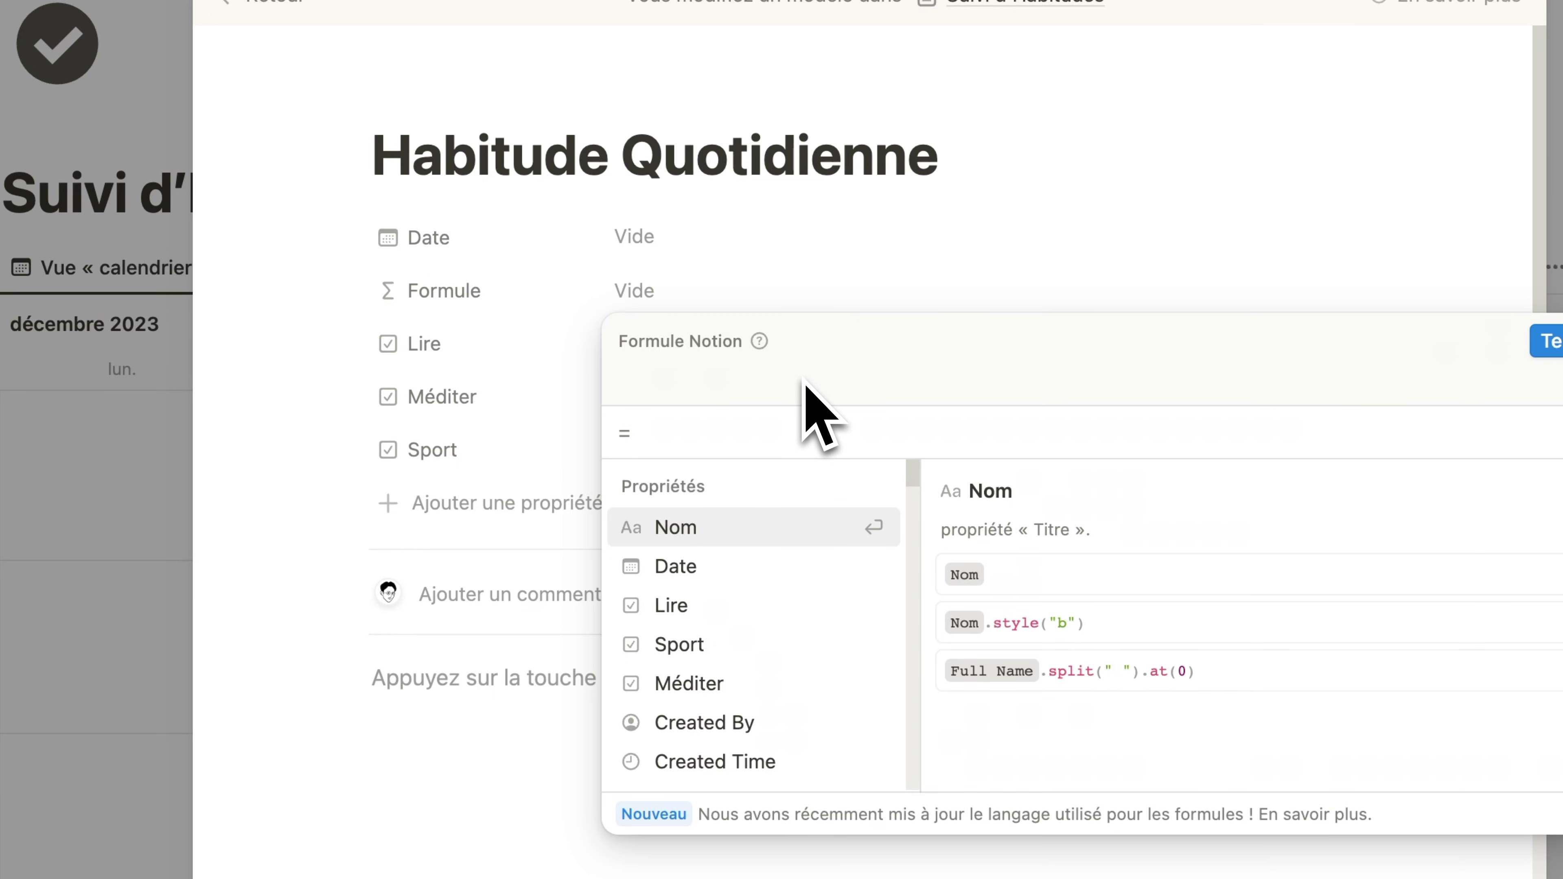
type("tonu")
key("Return")
left_click(750, 604)
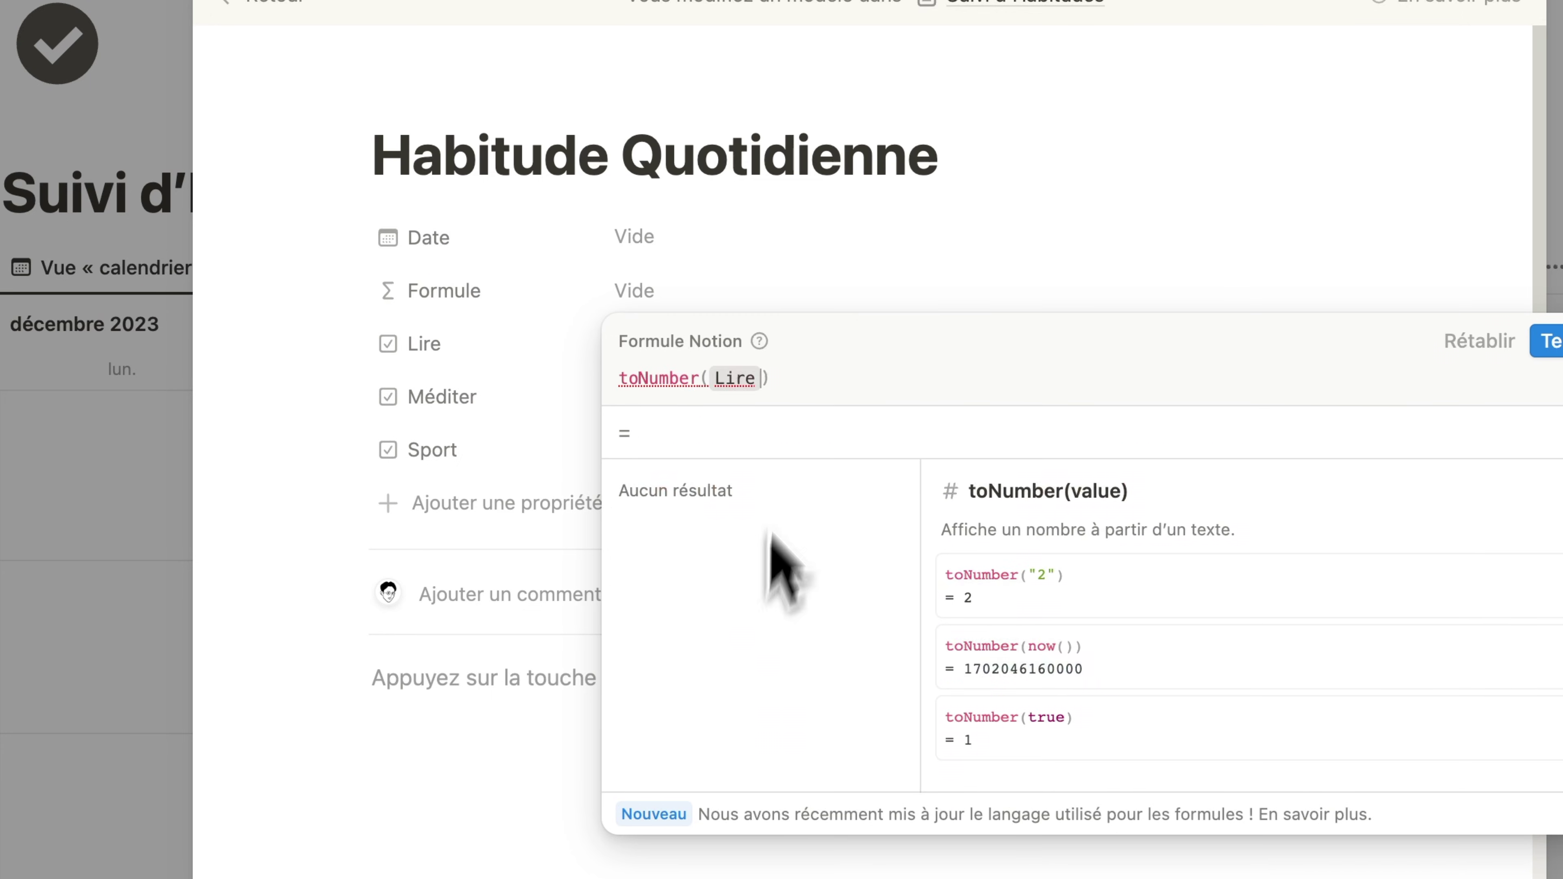
type("+to")
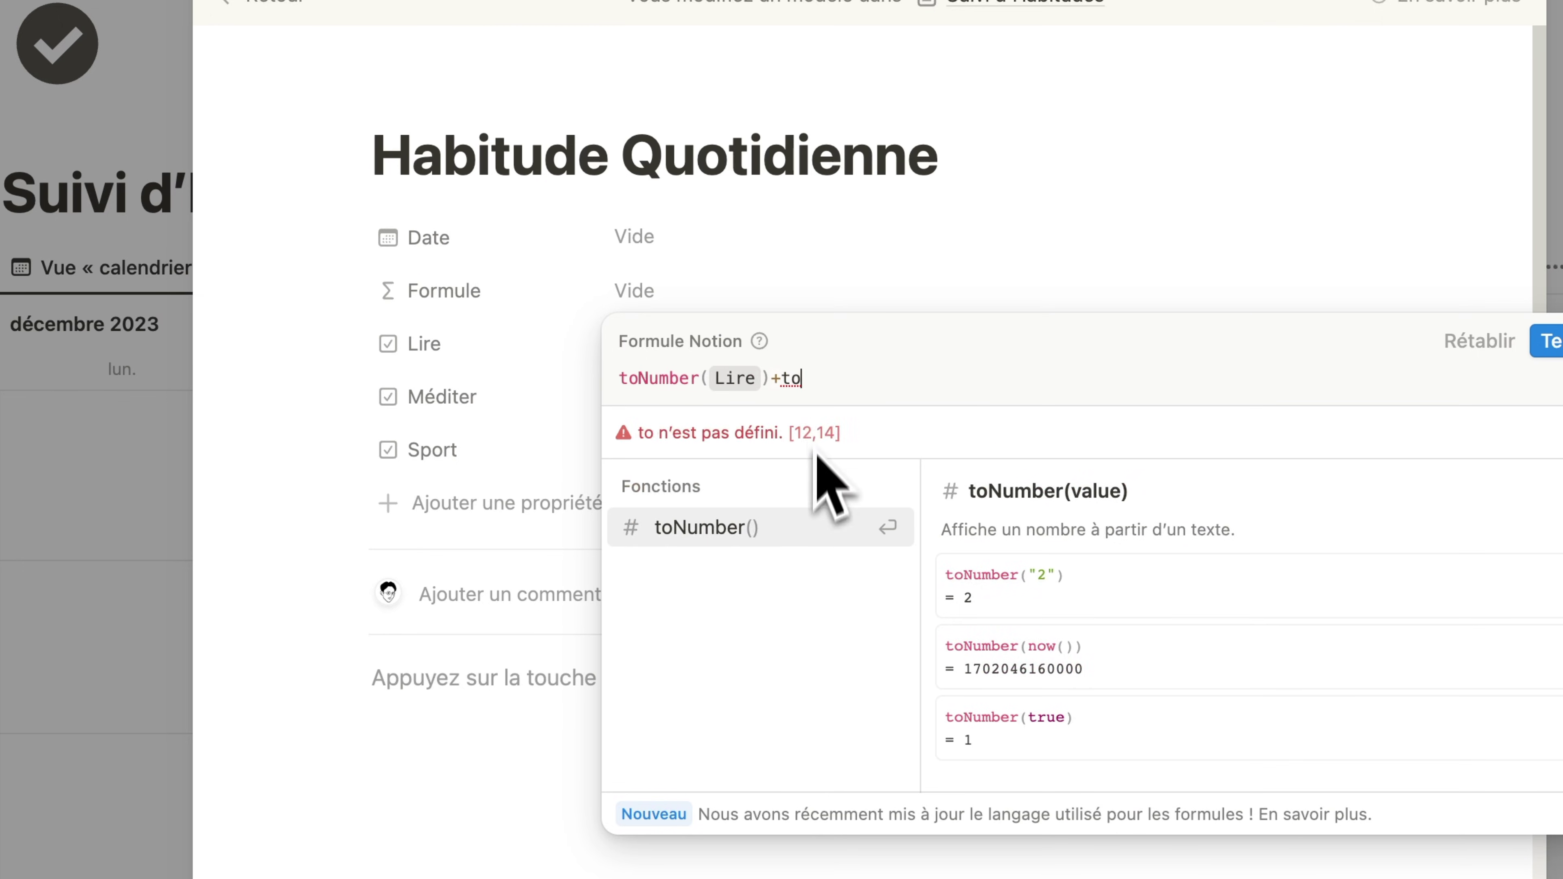
left_click(843, 521)
left_click(679, 644)
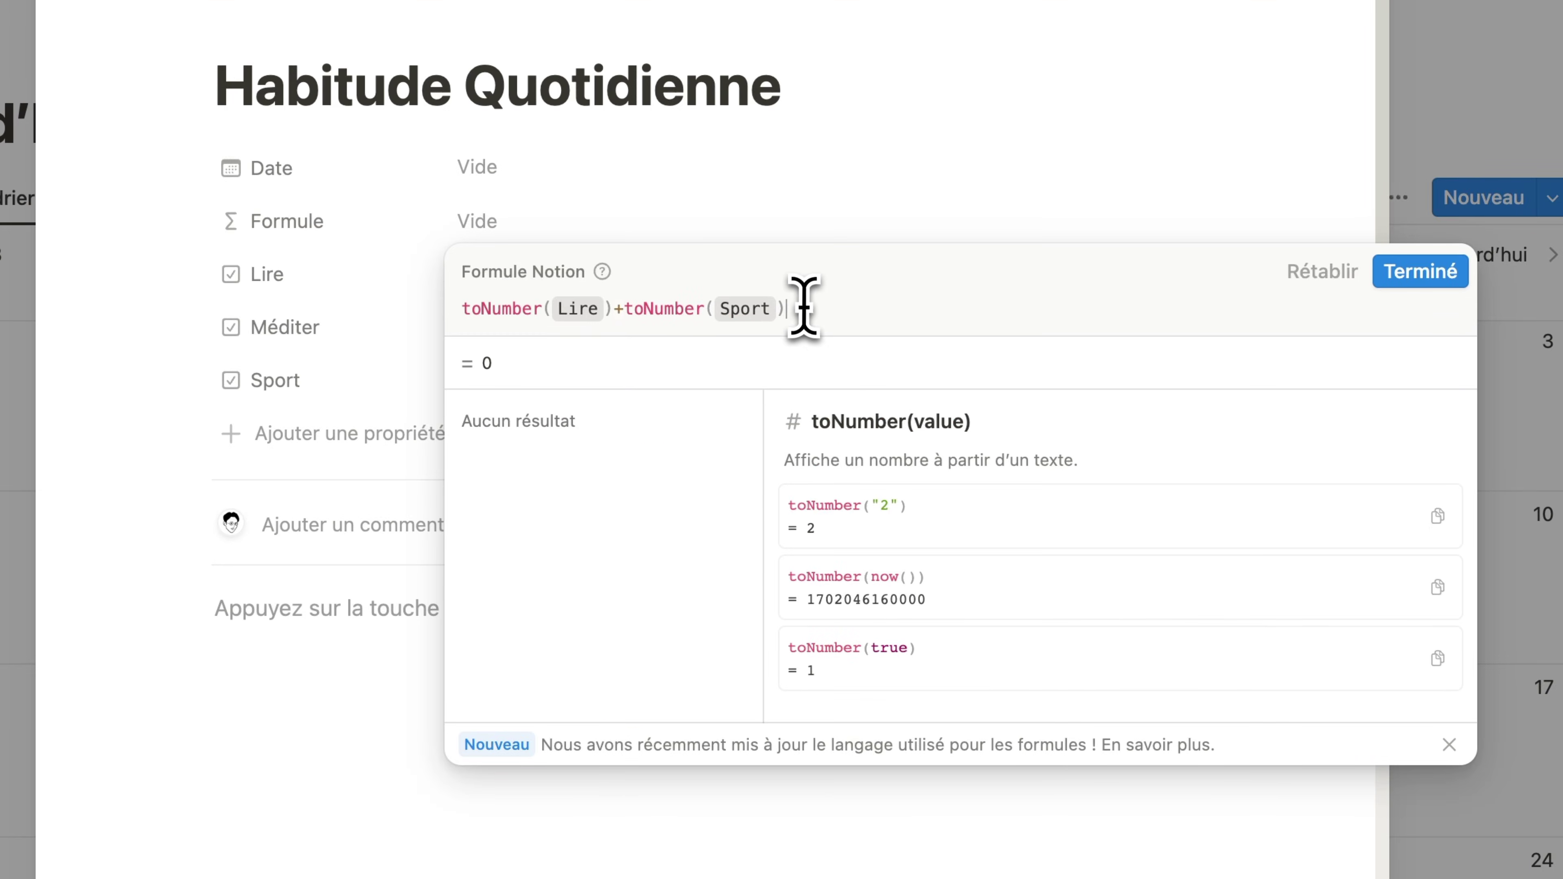
type("+tonu")
key("Return")
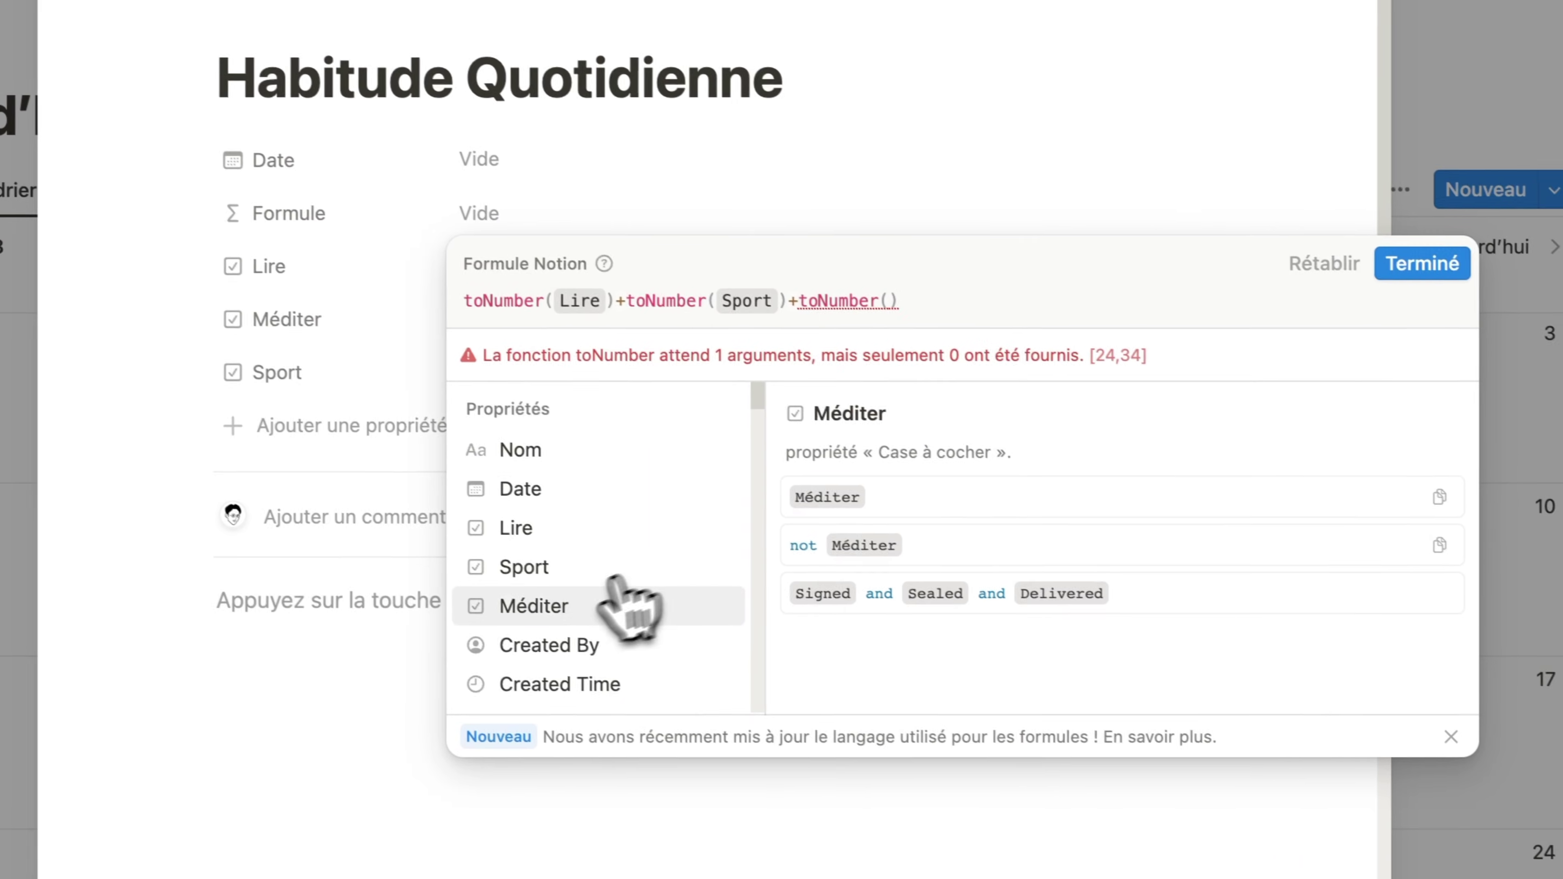
left_click(617, 595)
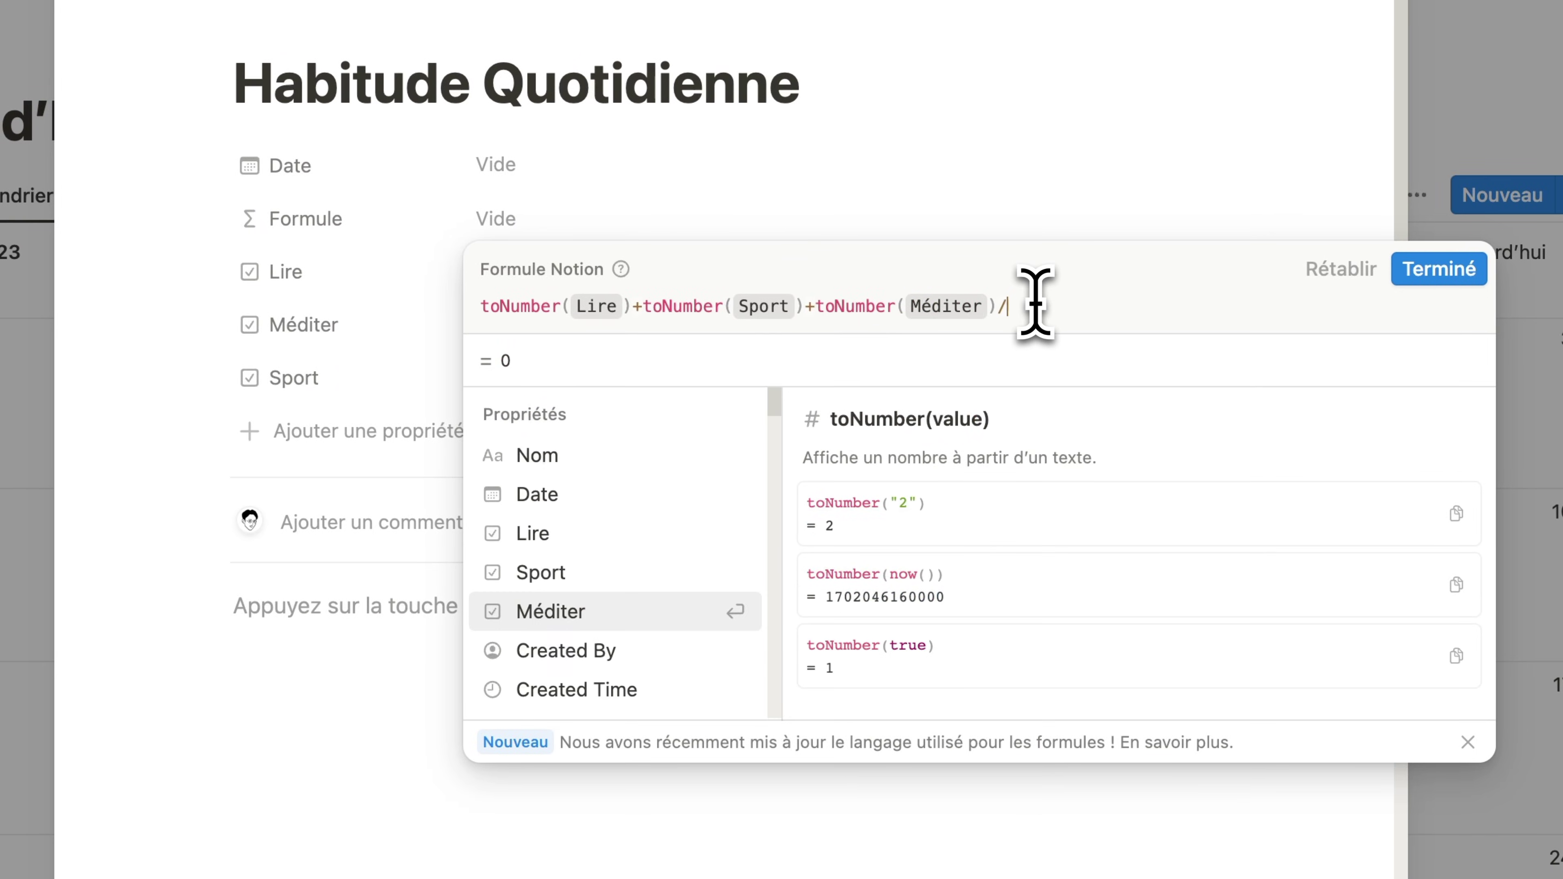
type("/3")
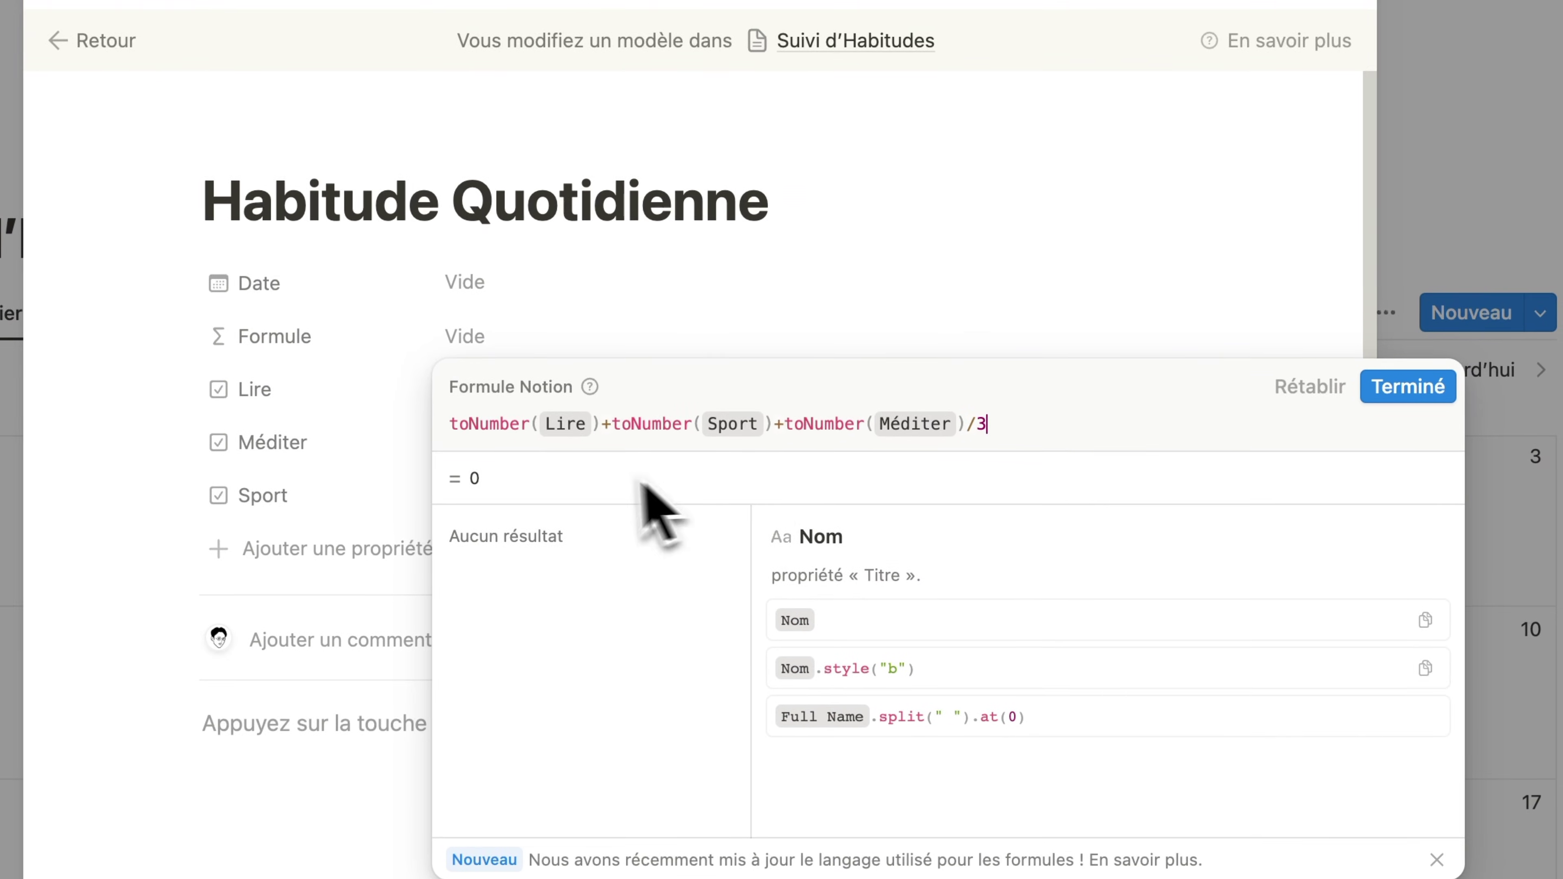
- Extend the formula with rounding to round((toNumber(Lire)+toNumber(Sport)+toNumber(Méditer))/3*1000)/1000 and save it
left_click(449, 426)
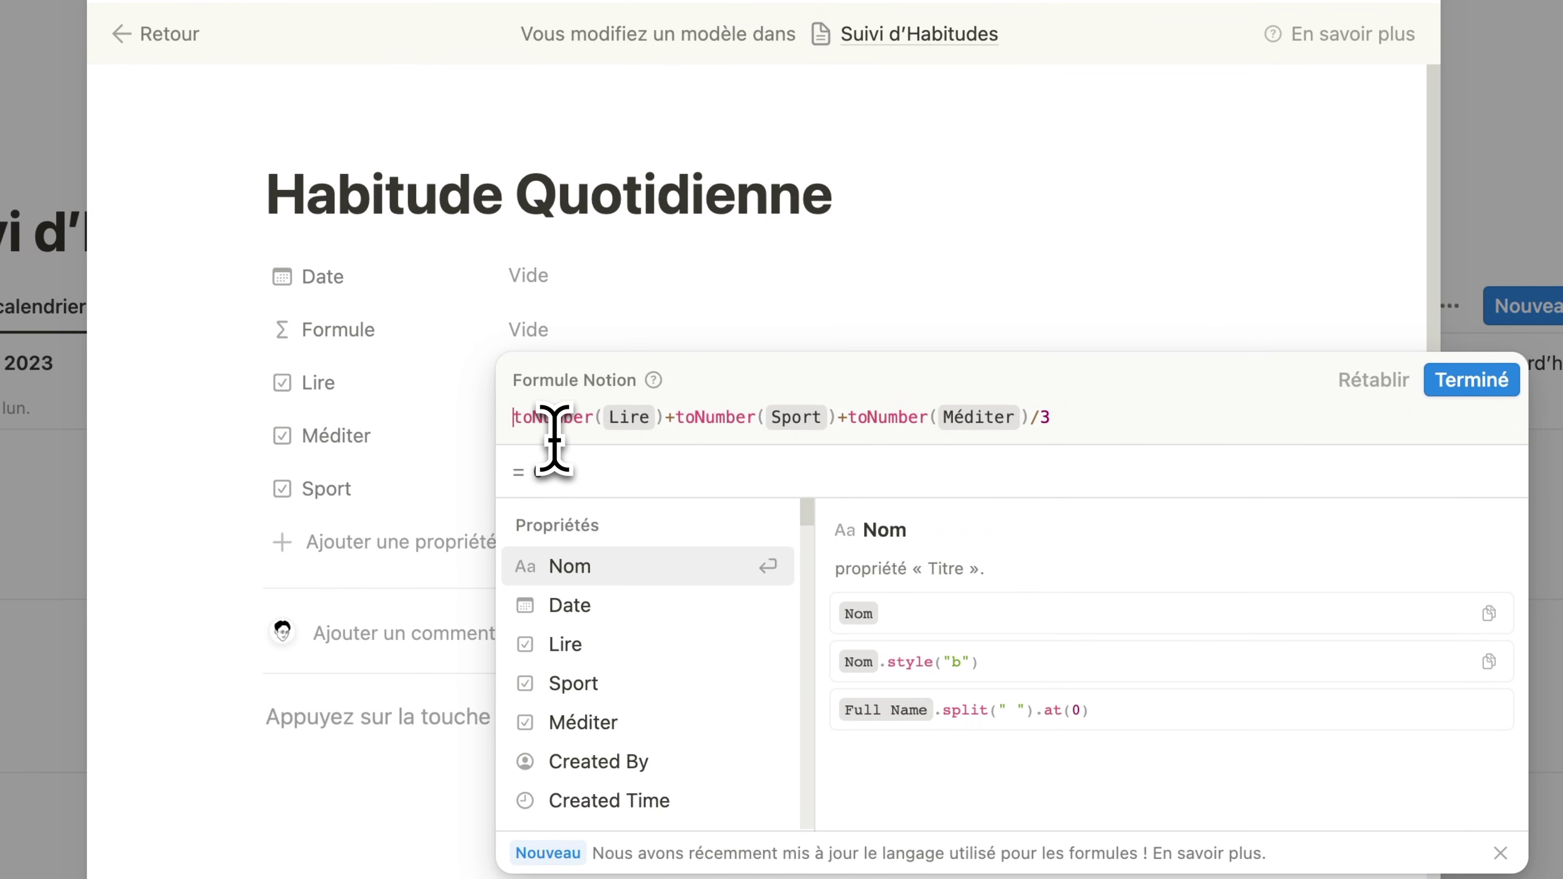
type("round(")
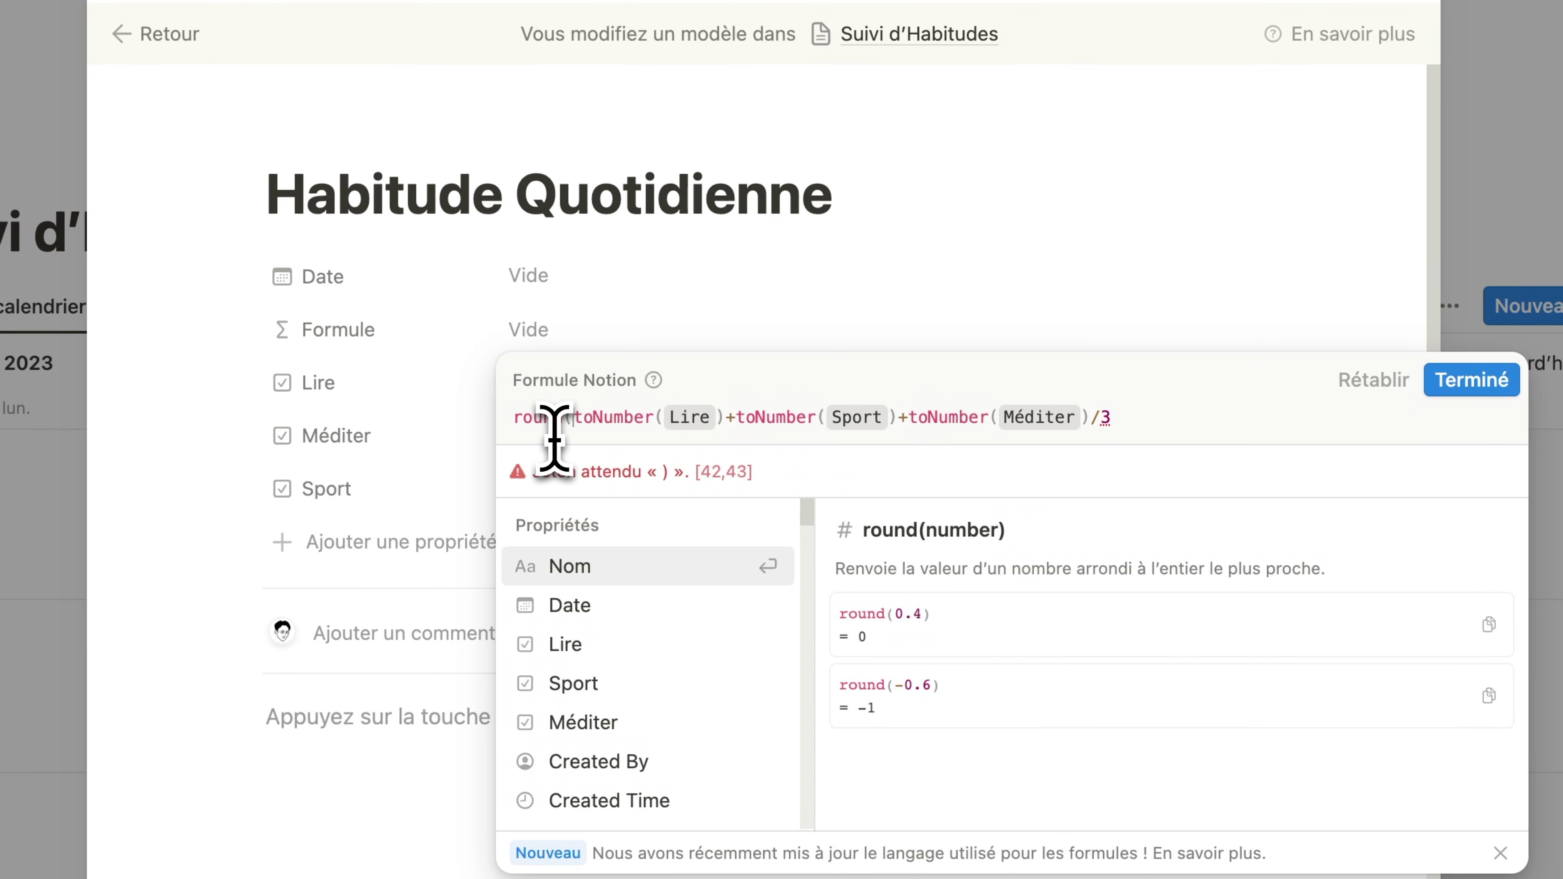
type("(")
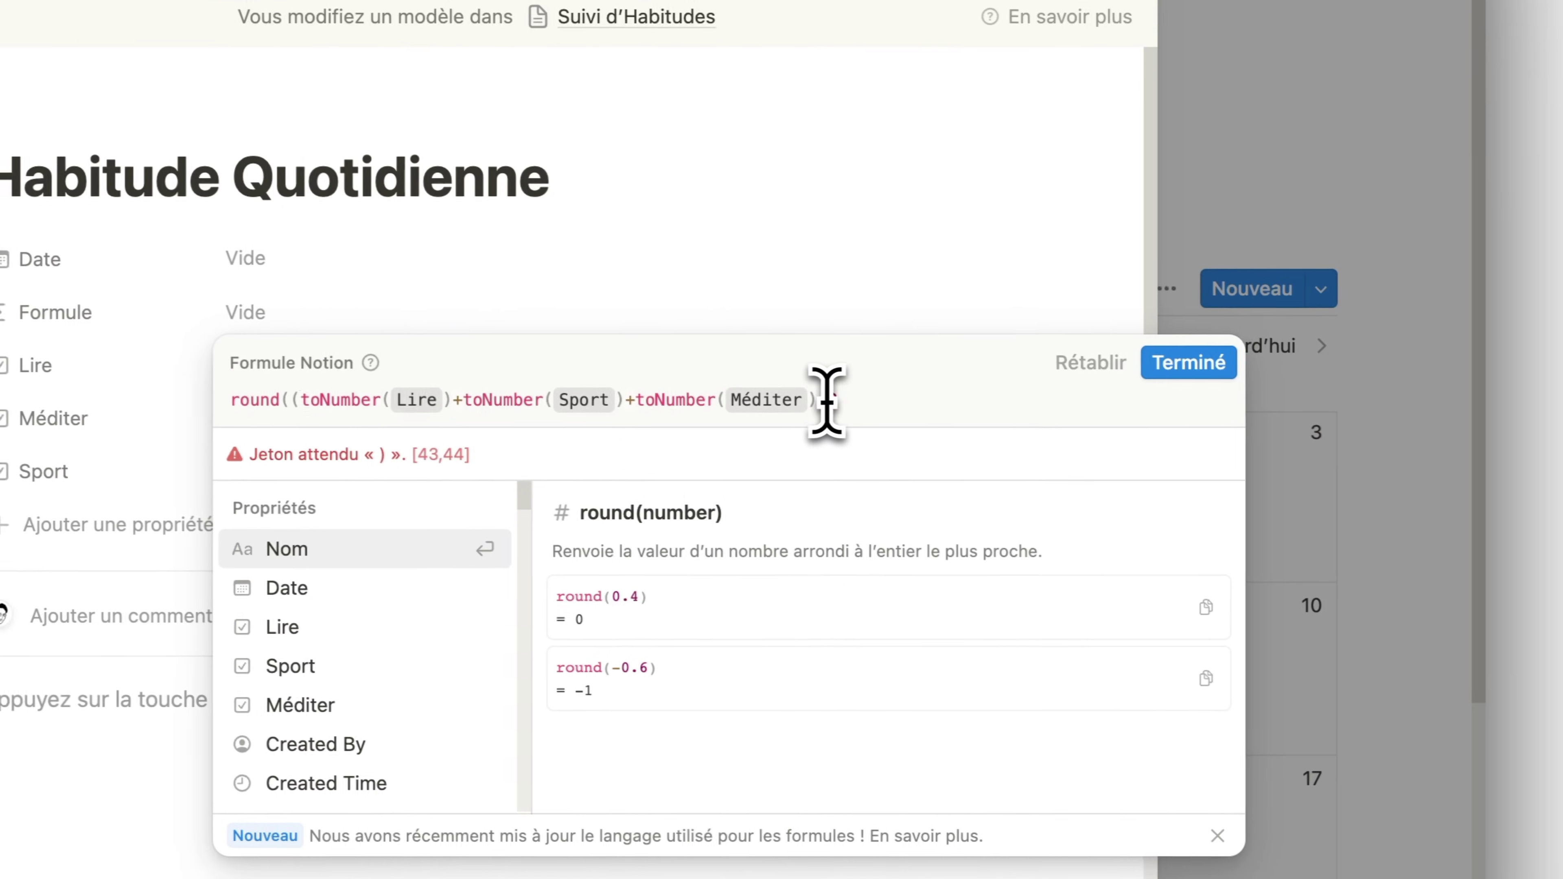
left_click(810, 400)
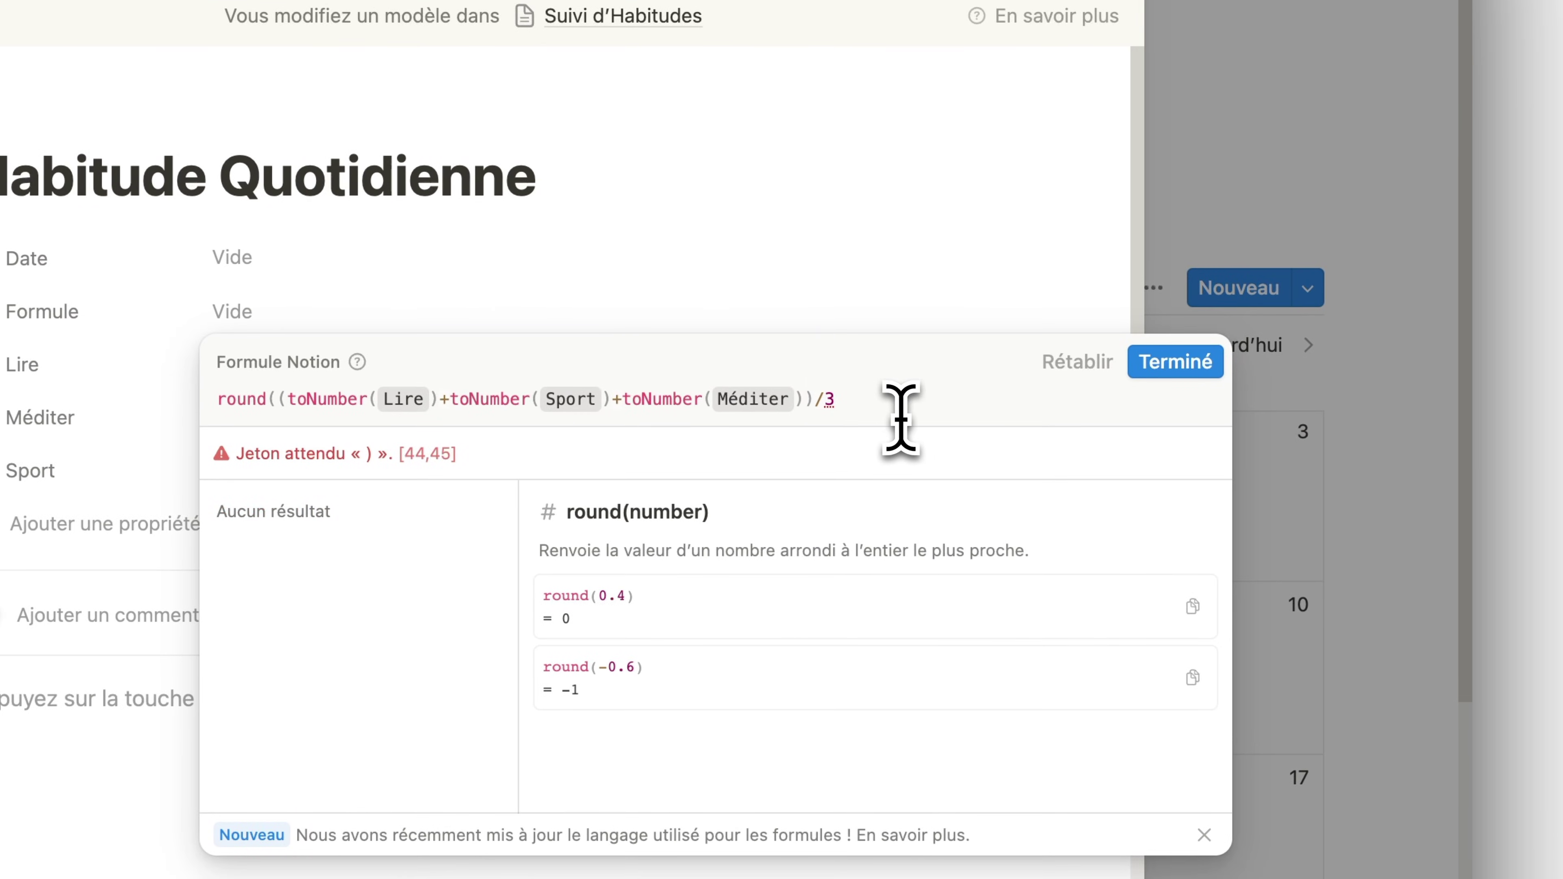
type("3*100")
type("0/1000")
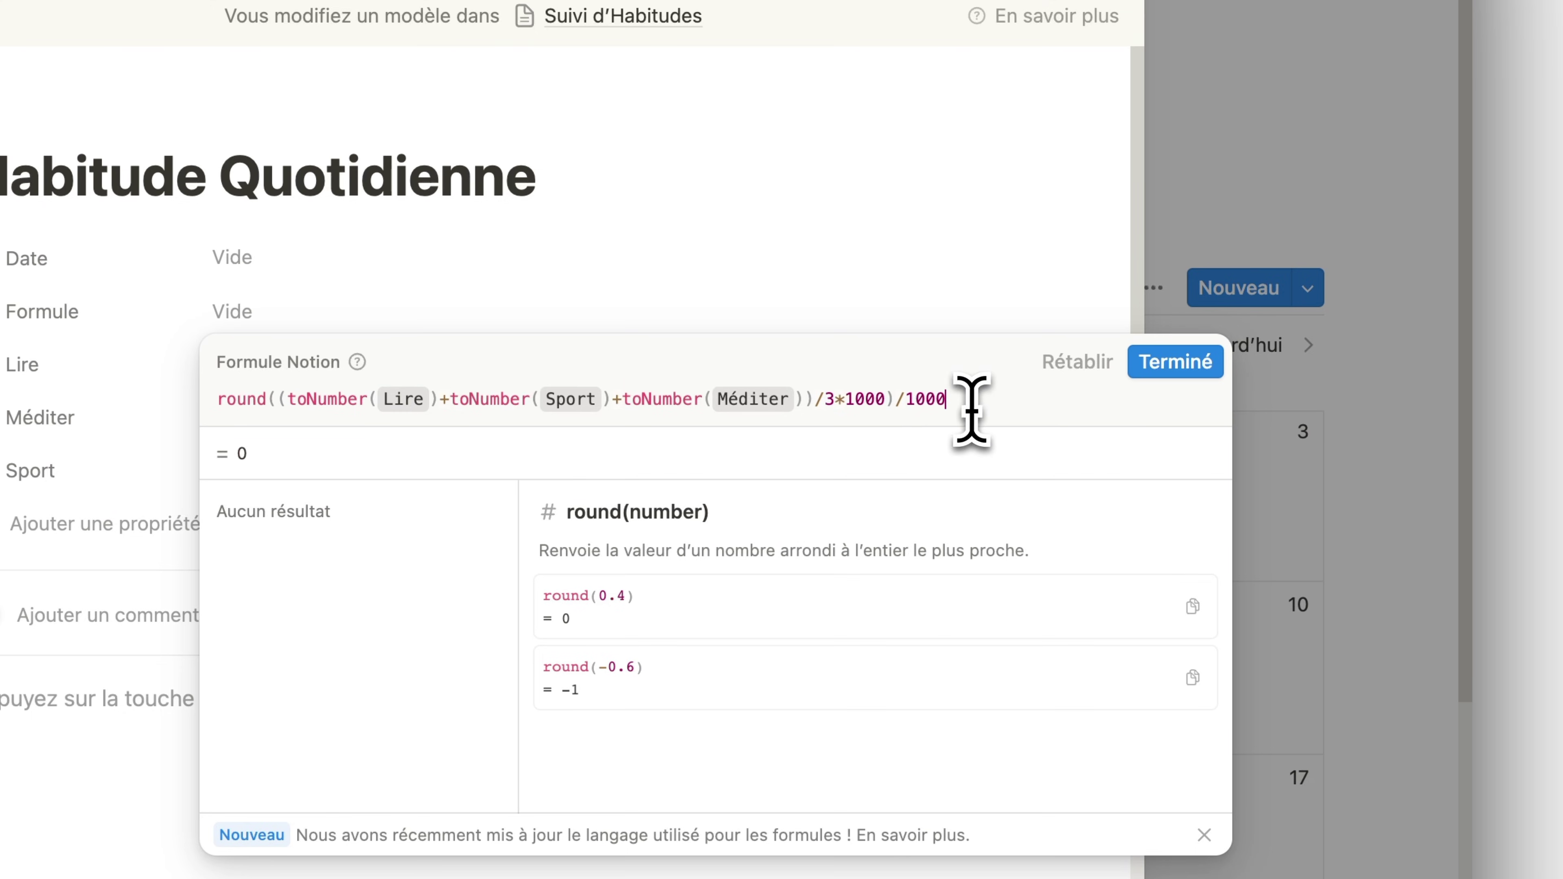
left_click(1175, 362)
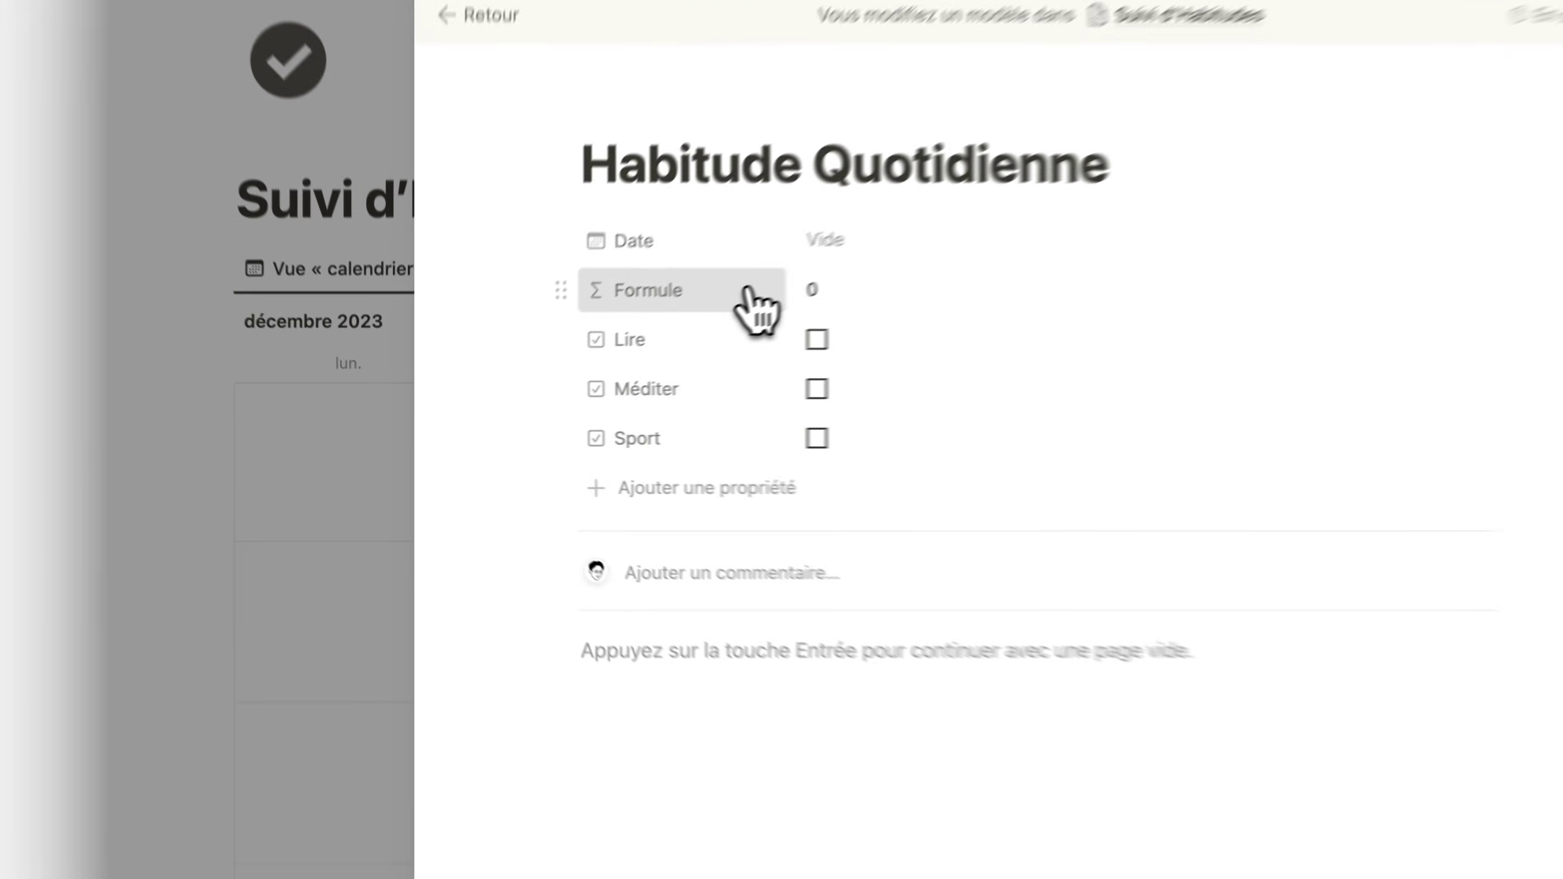
- Rename the formula property Progrès and give it the segmented ring icon from a search for chart
left_click(602, 361)
left_click(770, 379)
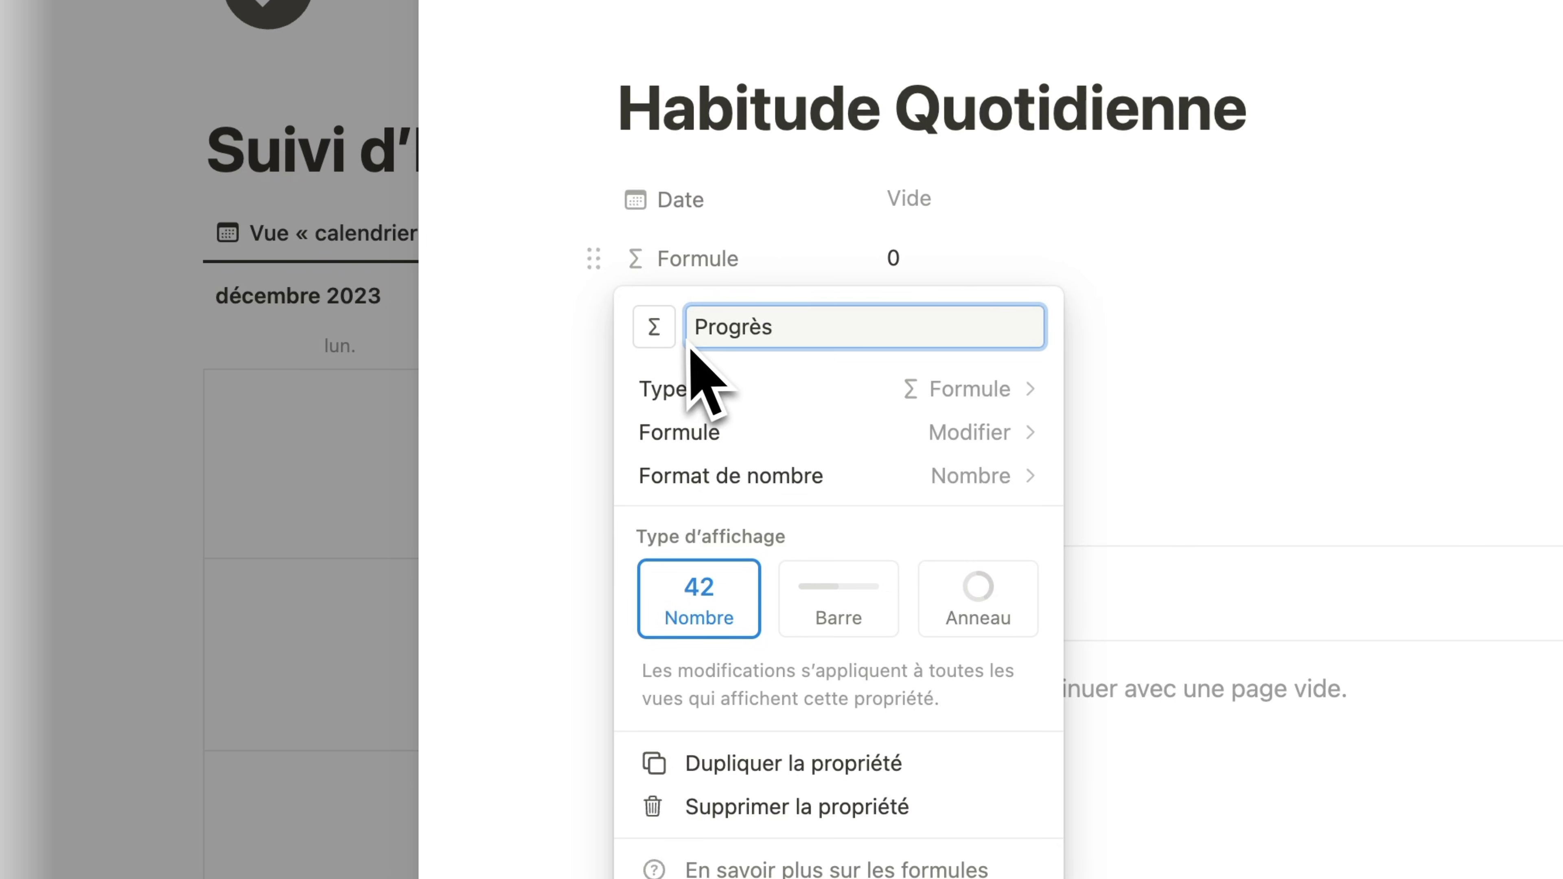
left_click(657, 332)
type("chart")
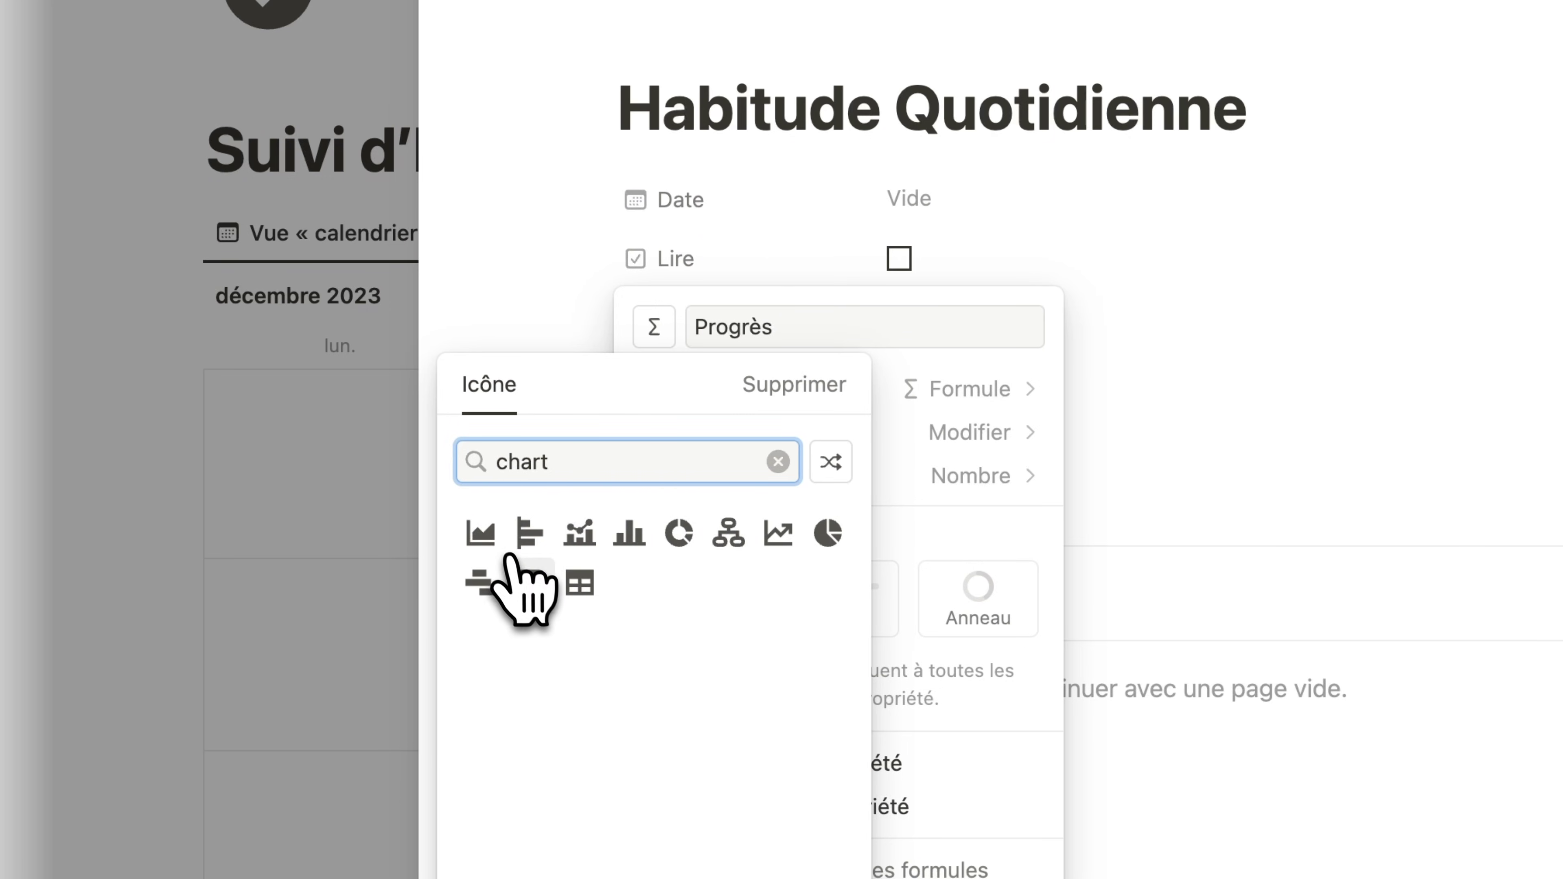
left_click(679, 532)
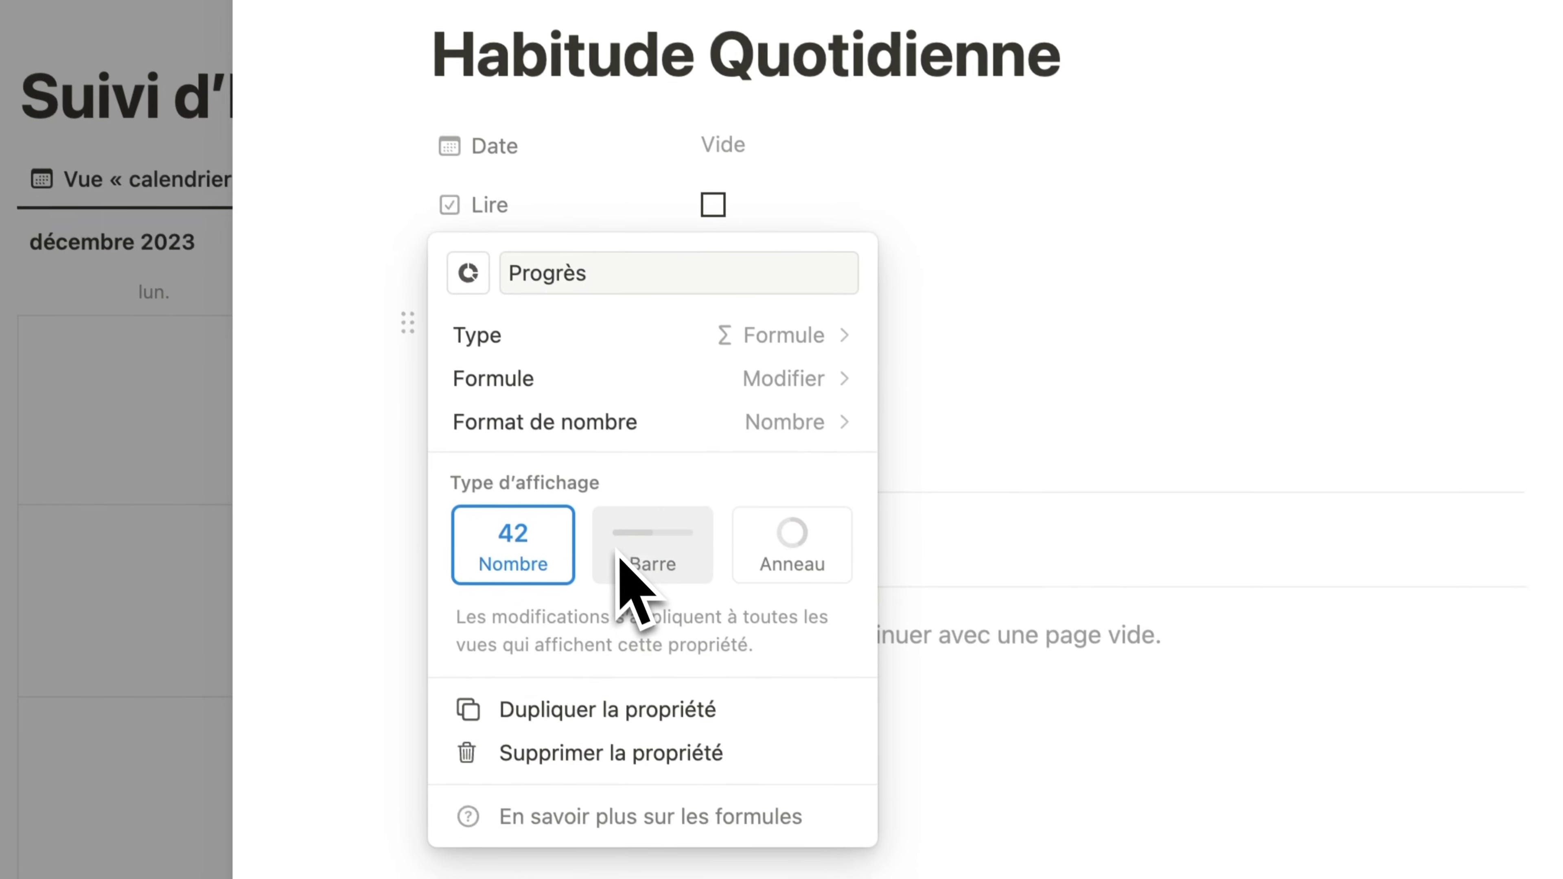
- Display the Progrès property as a Barre in the colour Gris clair
left_click(687, 560)
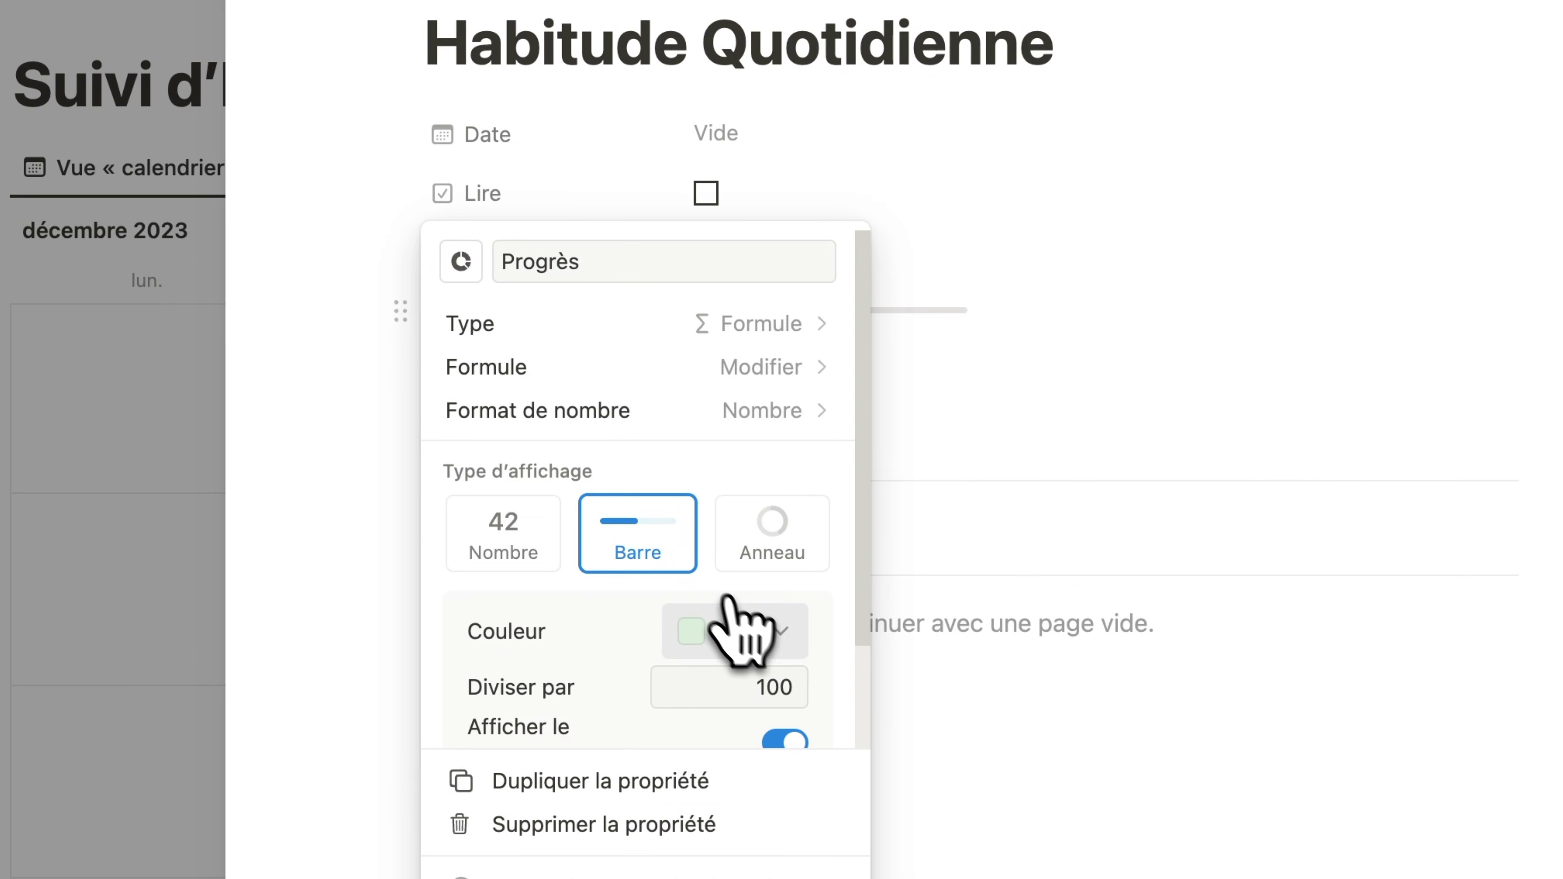
left_click(756, 629)
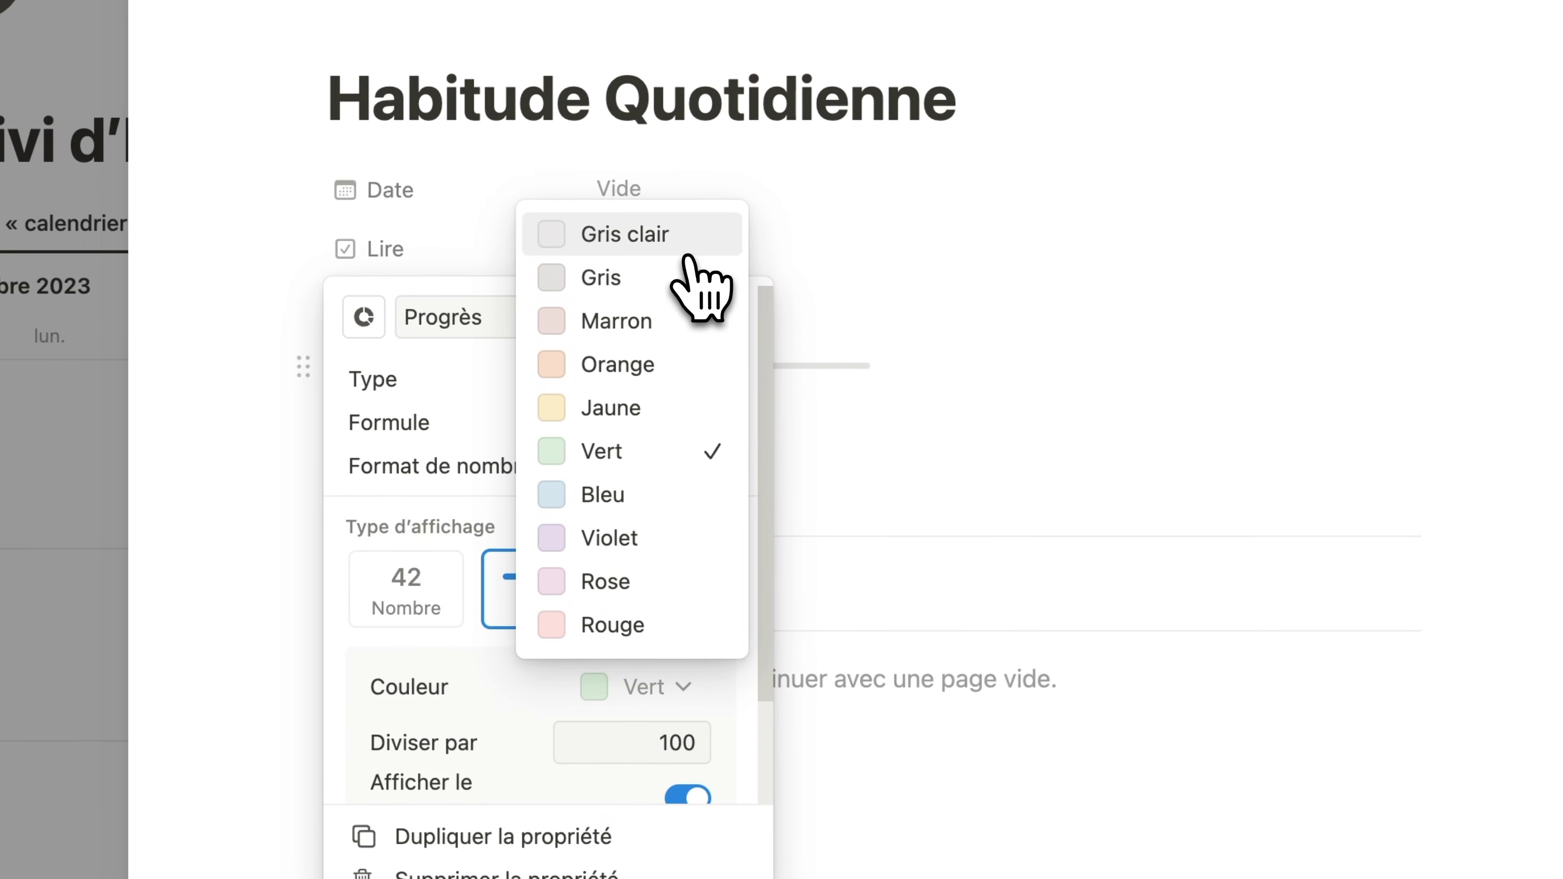
left_click(687, 236)
- Set the number format of the Progrès property to Pourcentage and close its settings
scroll(661, 727, "down", 2)
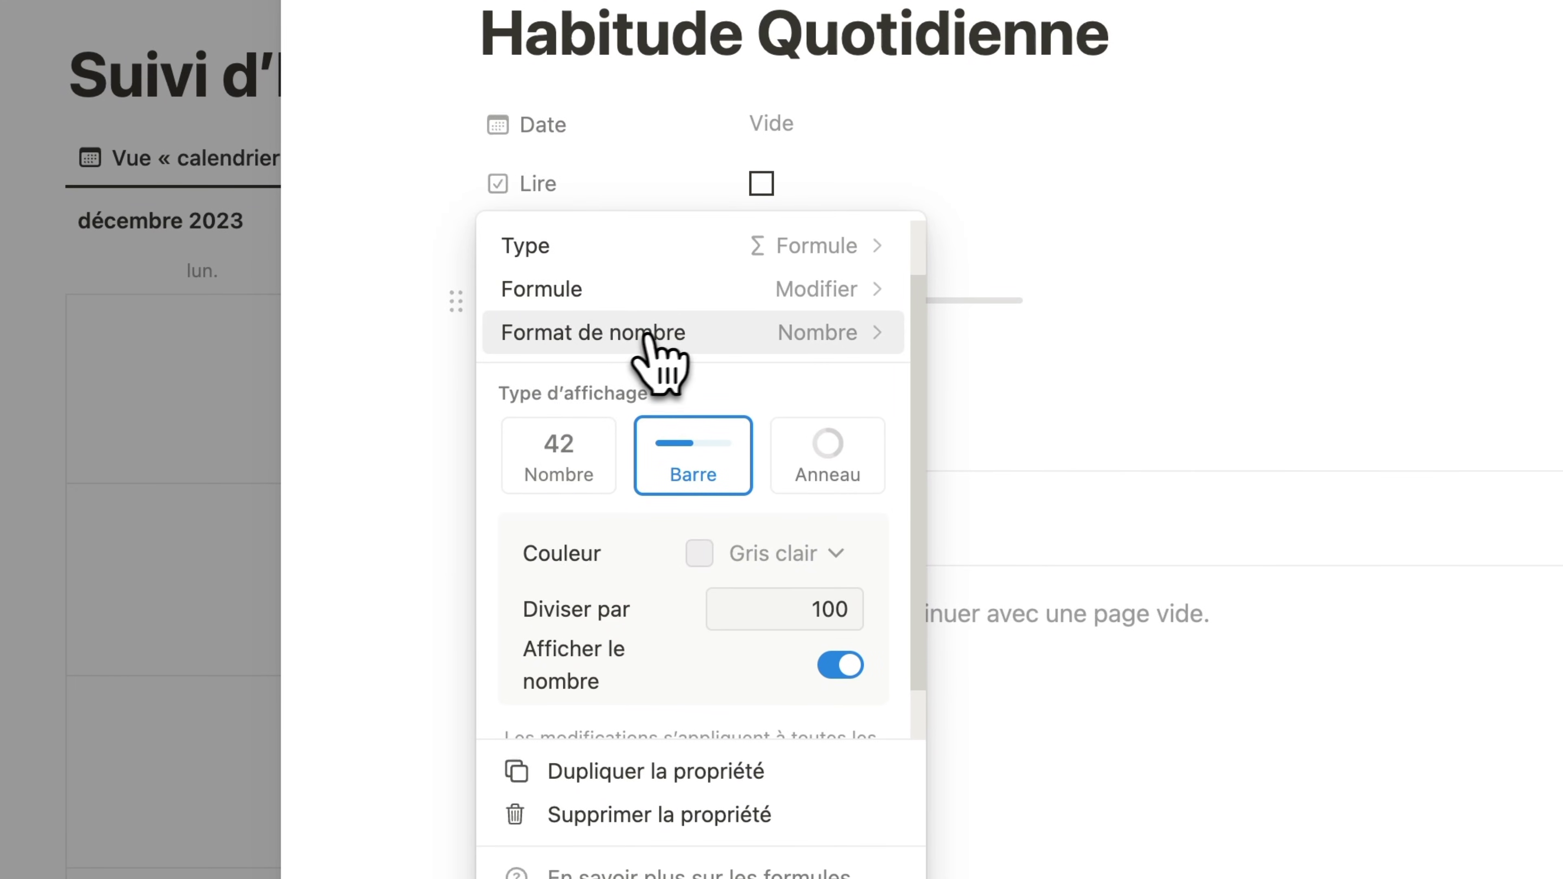
left_click(639, 344)
left_click(611, 321)
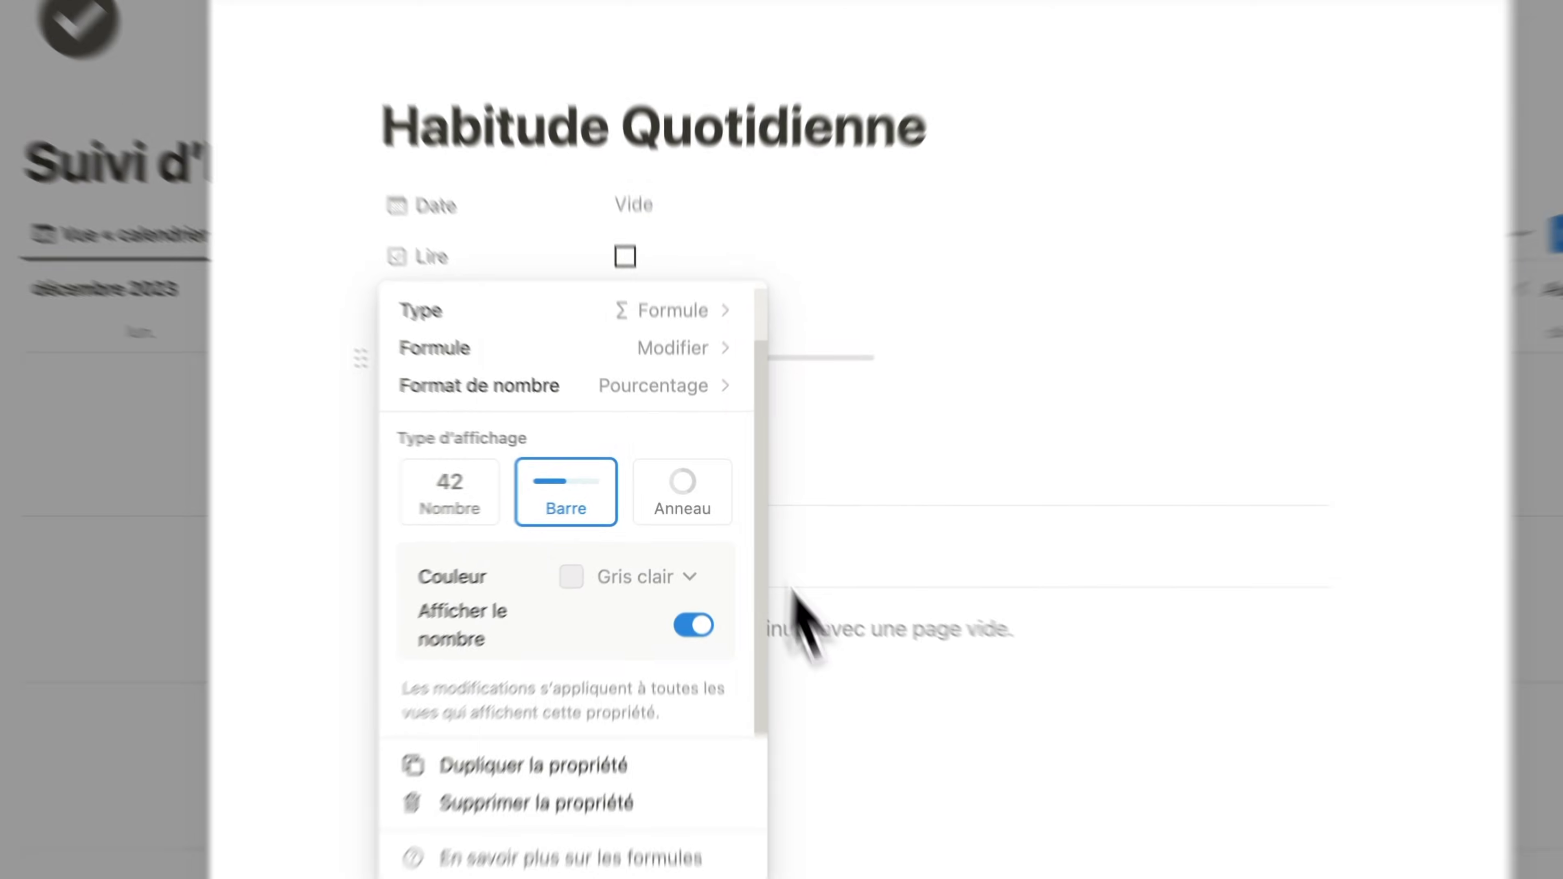
left_click(793, 592)
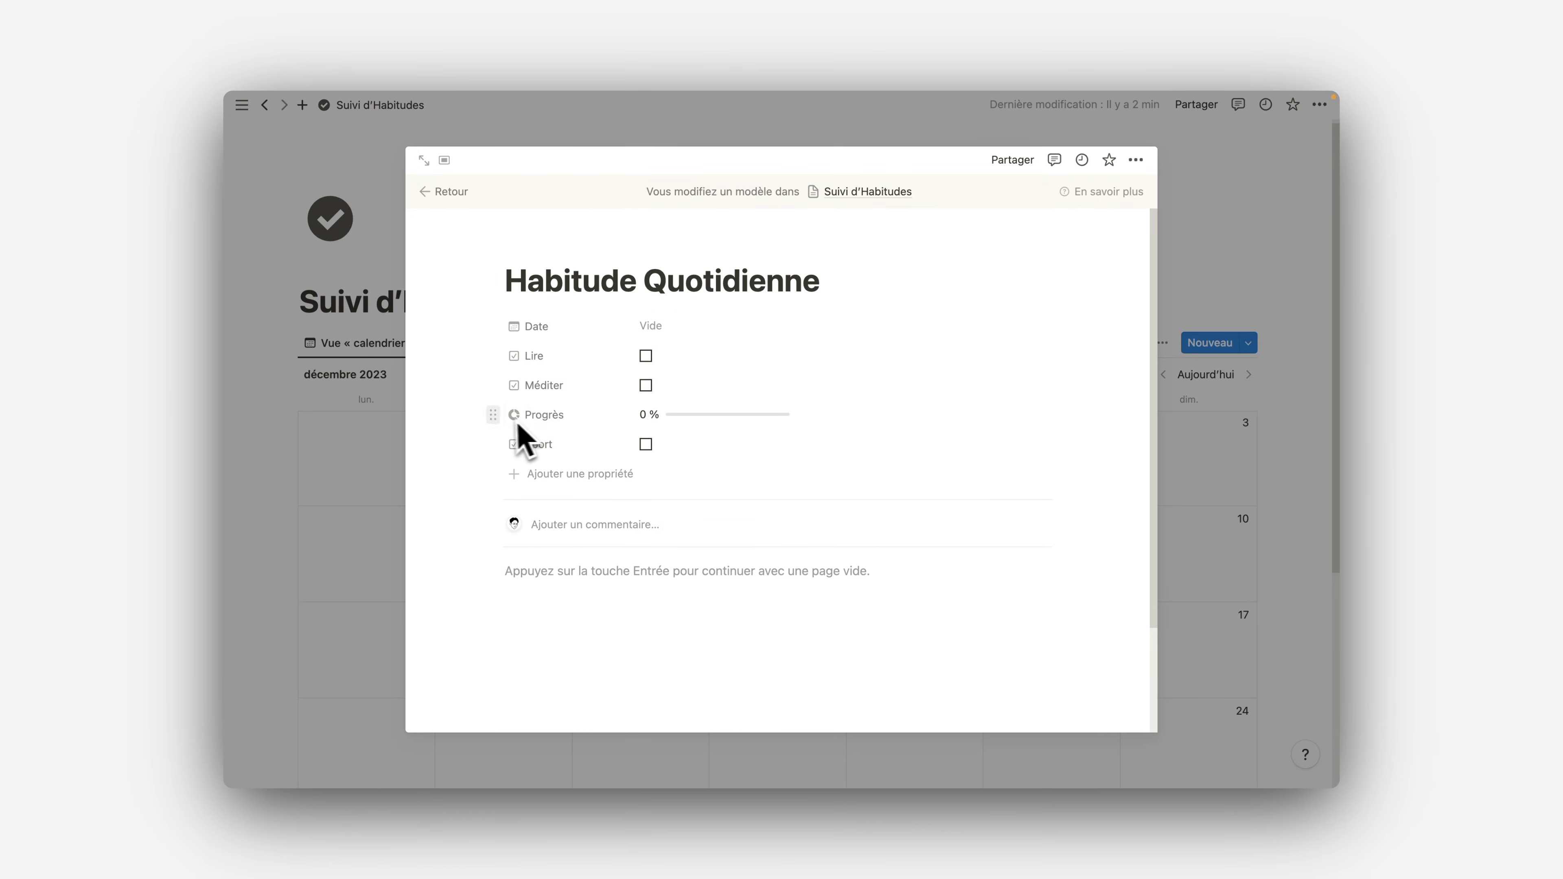
- Tick and clear the Lire, Méditer and Sport checkboxes to test the progress bar
left_click(646, 356)
left_click(646, 385)
left_click(646, 445)
left_click(646, 444)
left_click(646, 385)
left_click(646, 355)
- Move the Progrès property below Sport in the template
left_click_drag(493, 414, 495, 436)
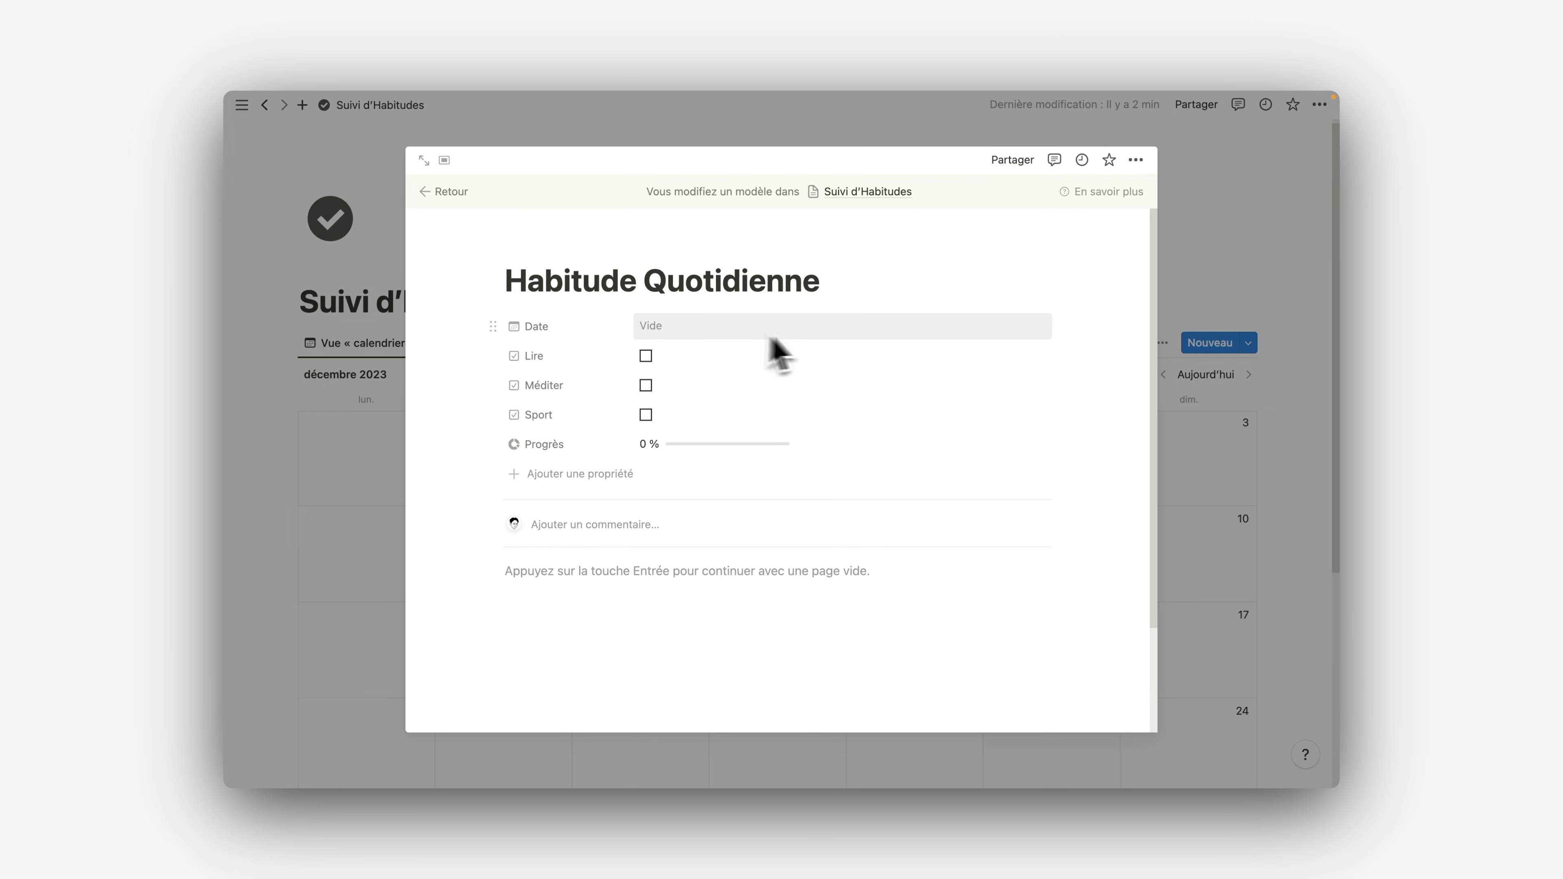
- Give the Habitude Quotidienne template the round check mark icon and close the template
mouse_move(591, 251)
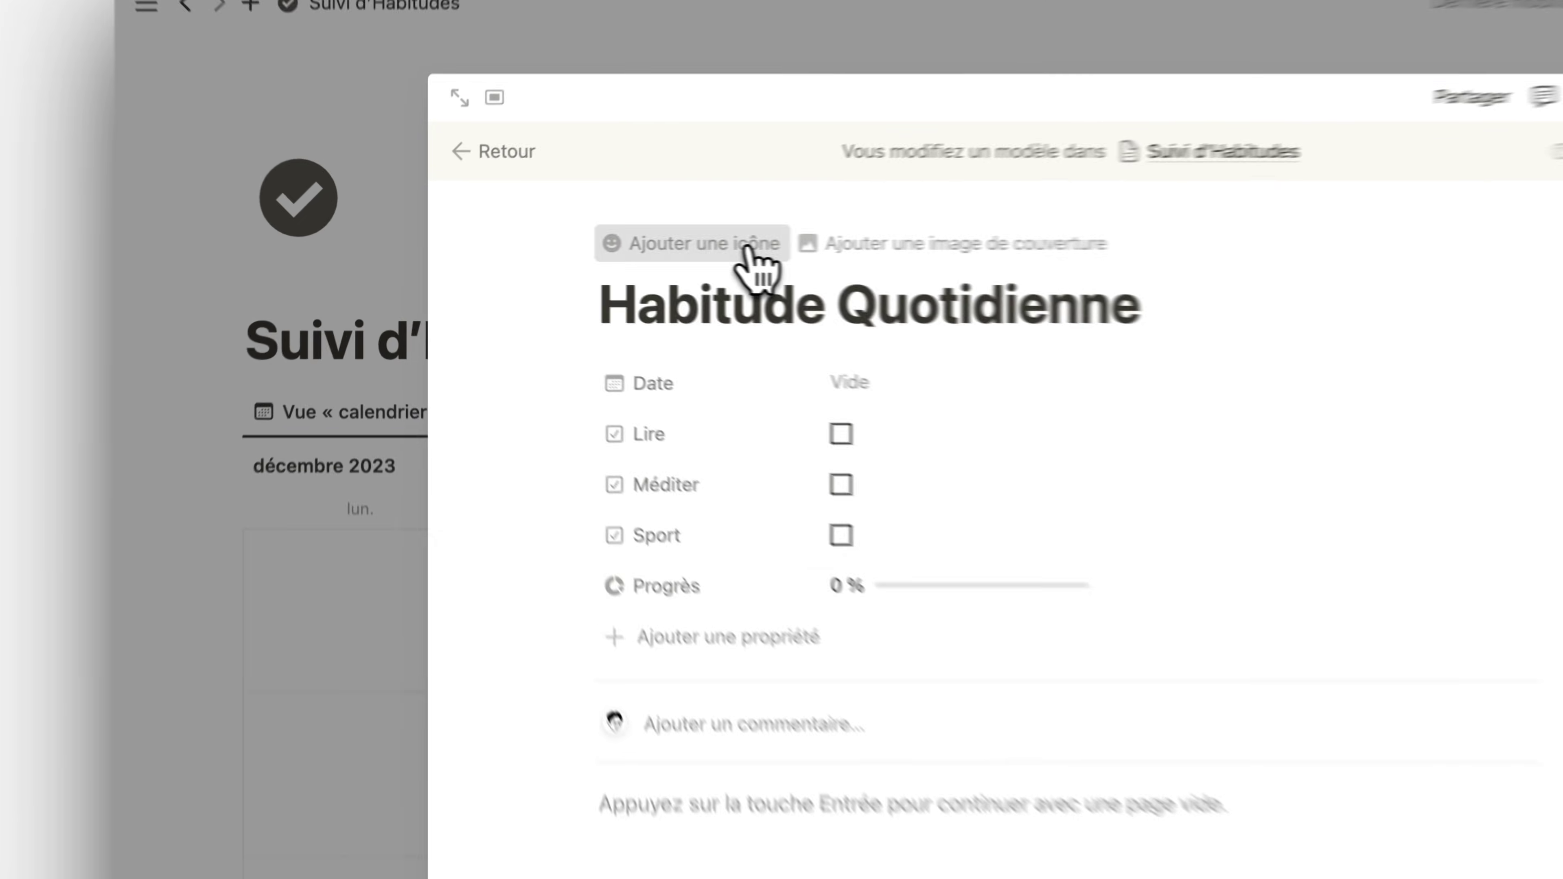
left_click(734, 250)
left_click(686, 388)
left_click(507, 444)
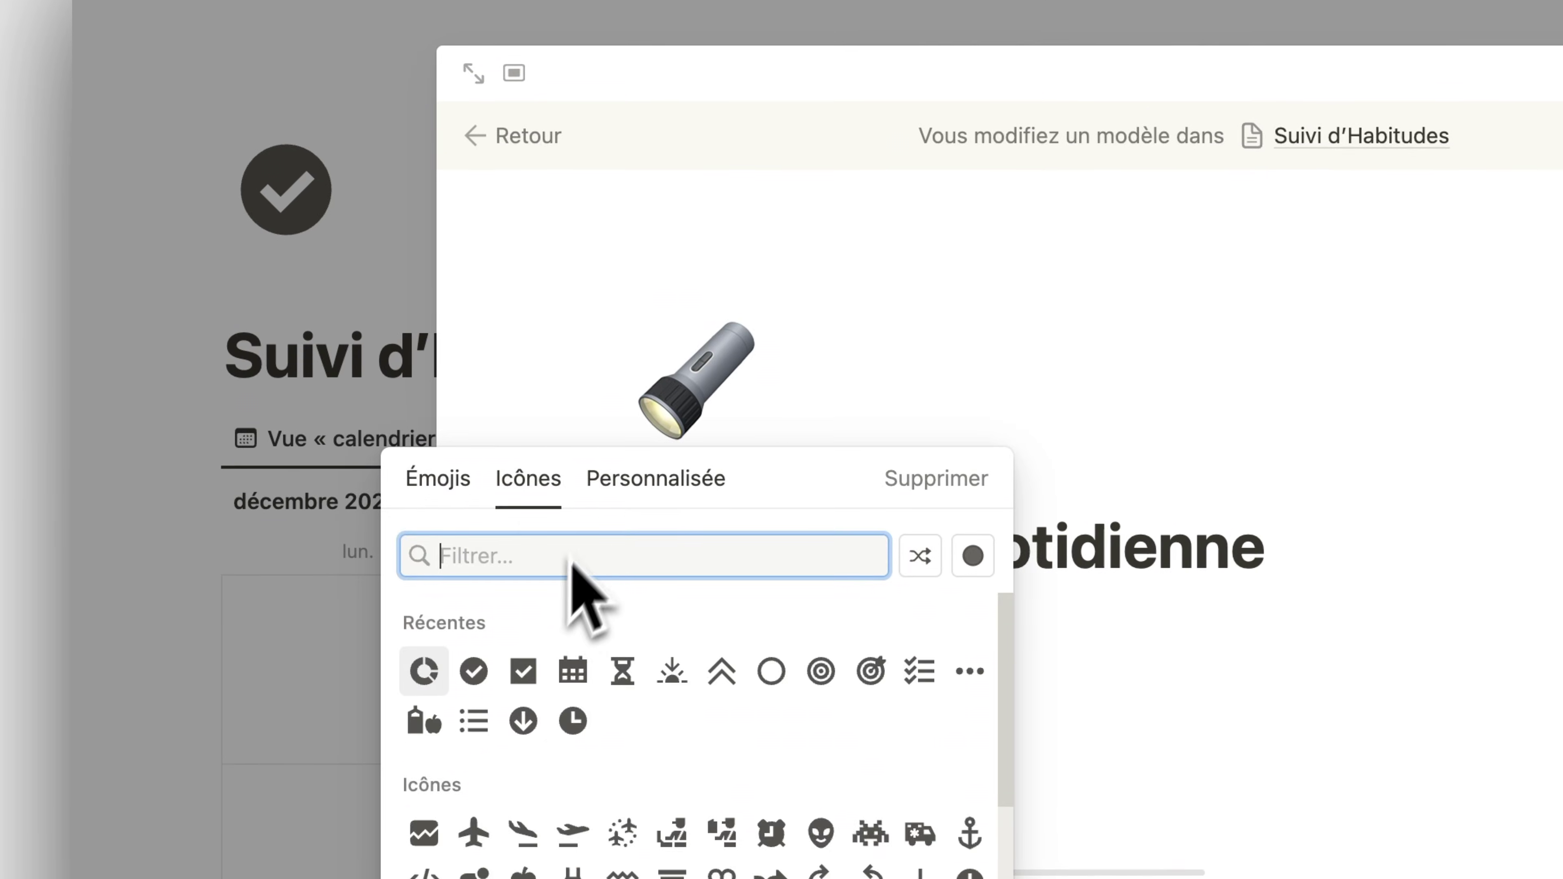
left_click(474, 671)
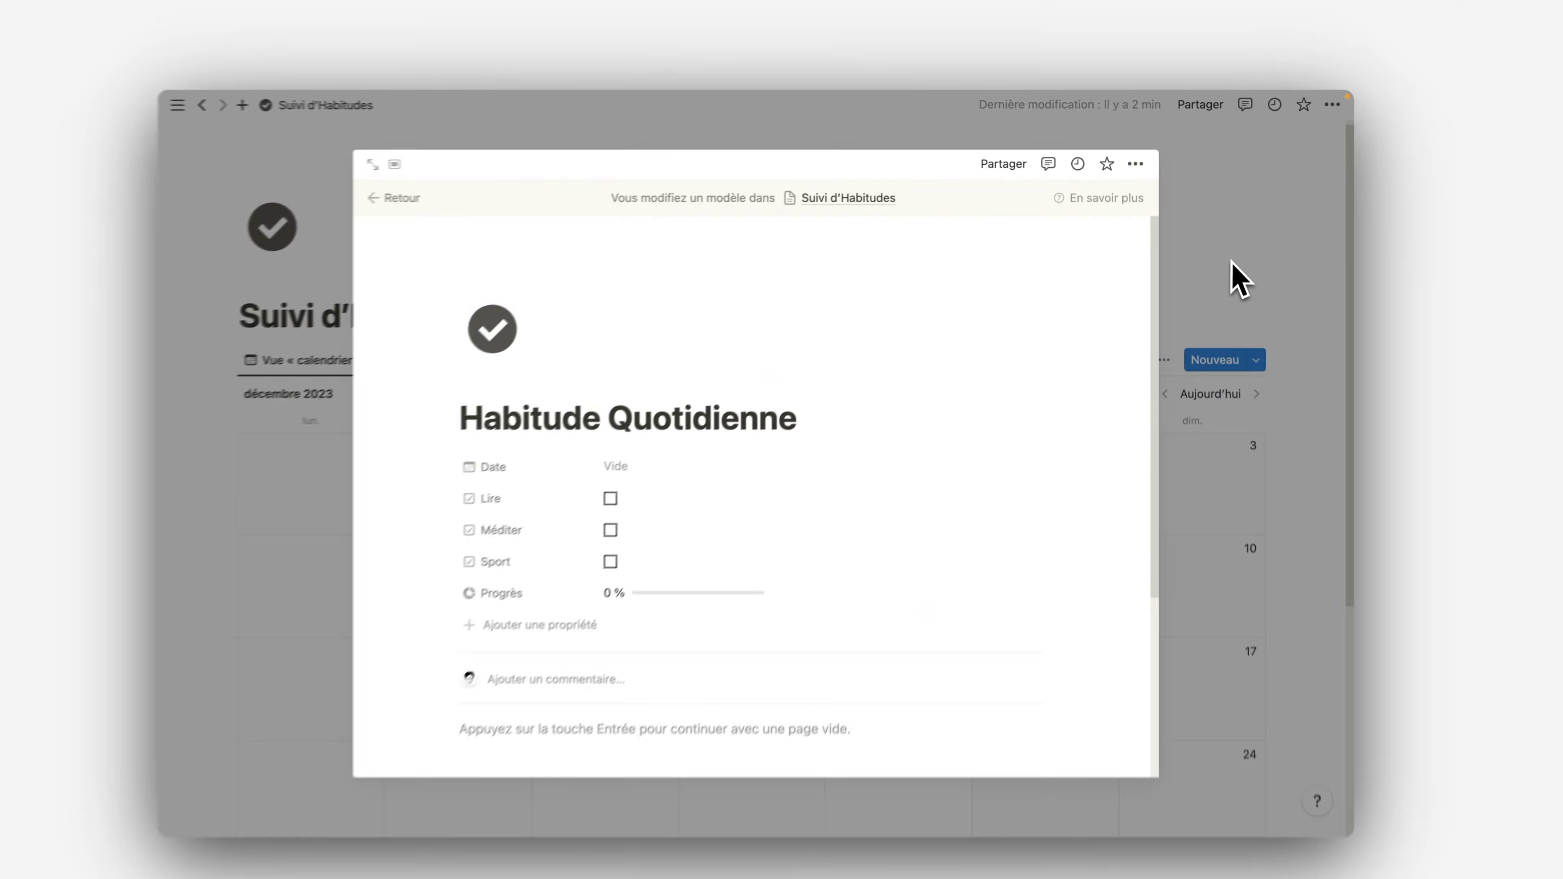
left_click(1292, 363)
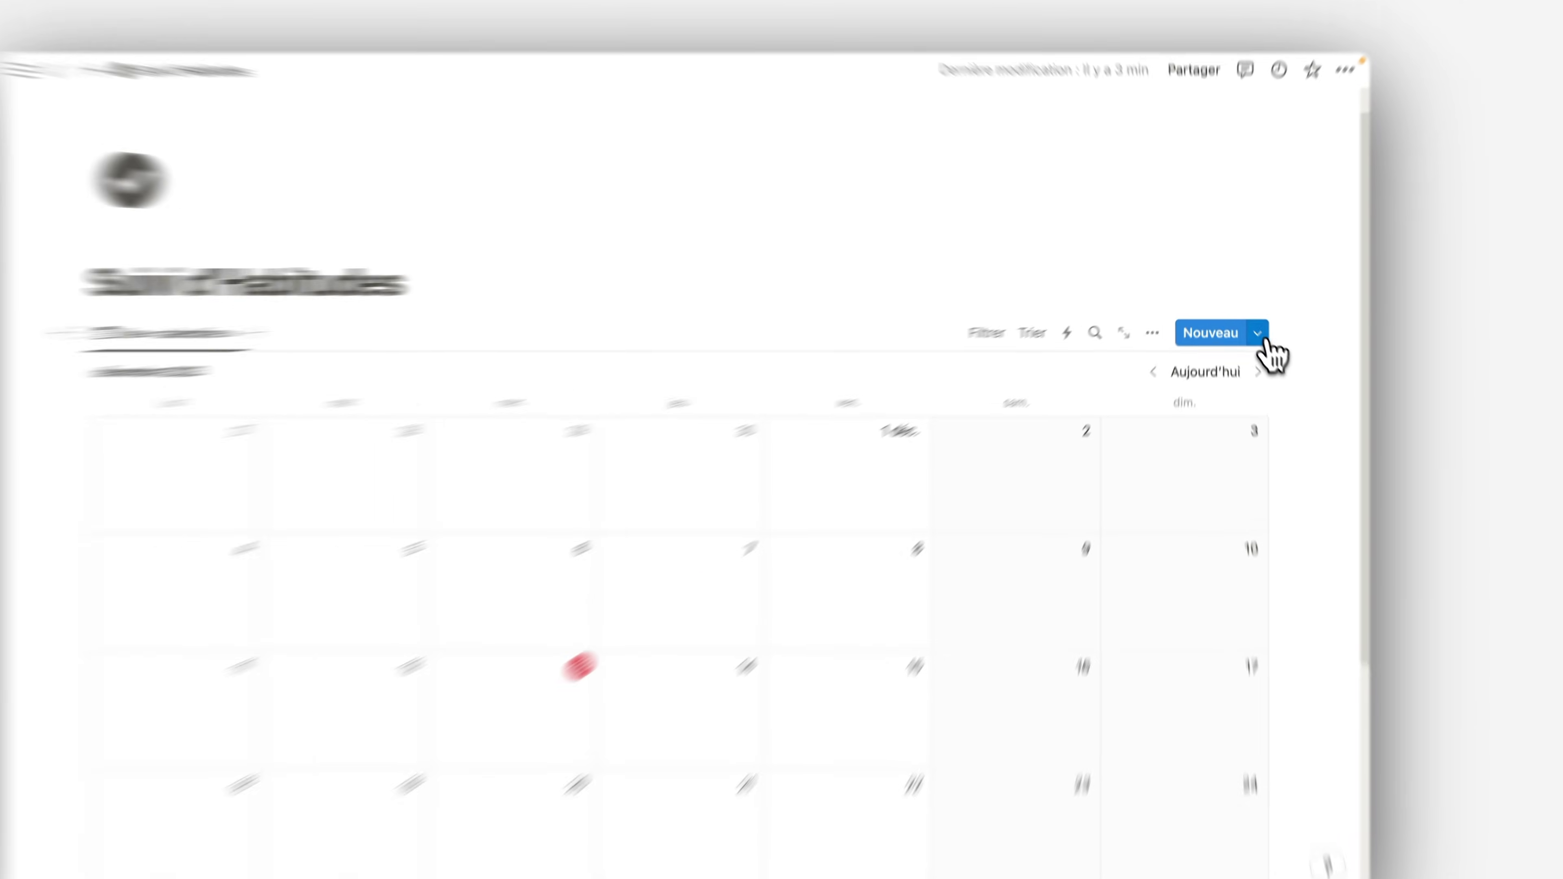
- Make Habitude Quotidienne the default template for all views of Suivi d'Habitudes
left_click(1248, 318)
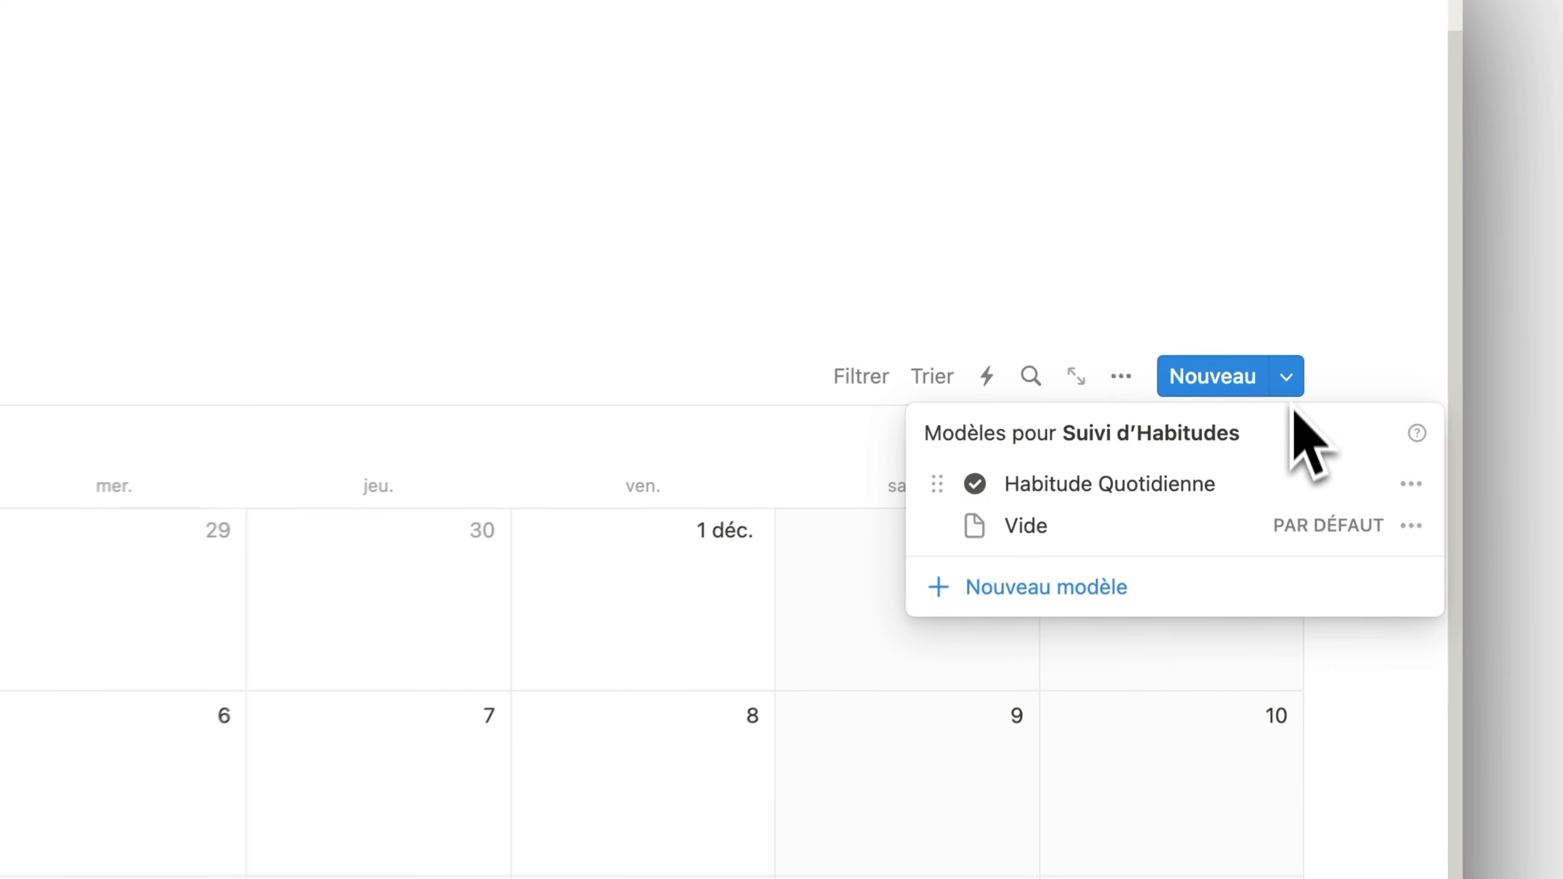
left_click(1417, 493)
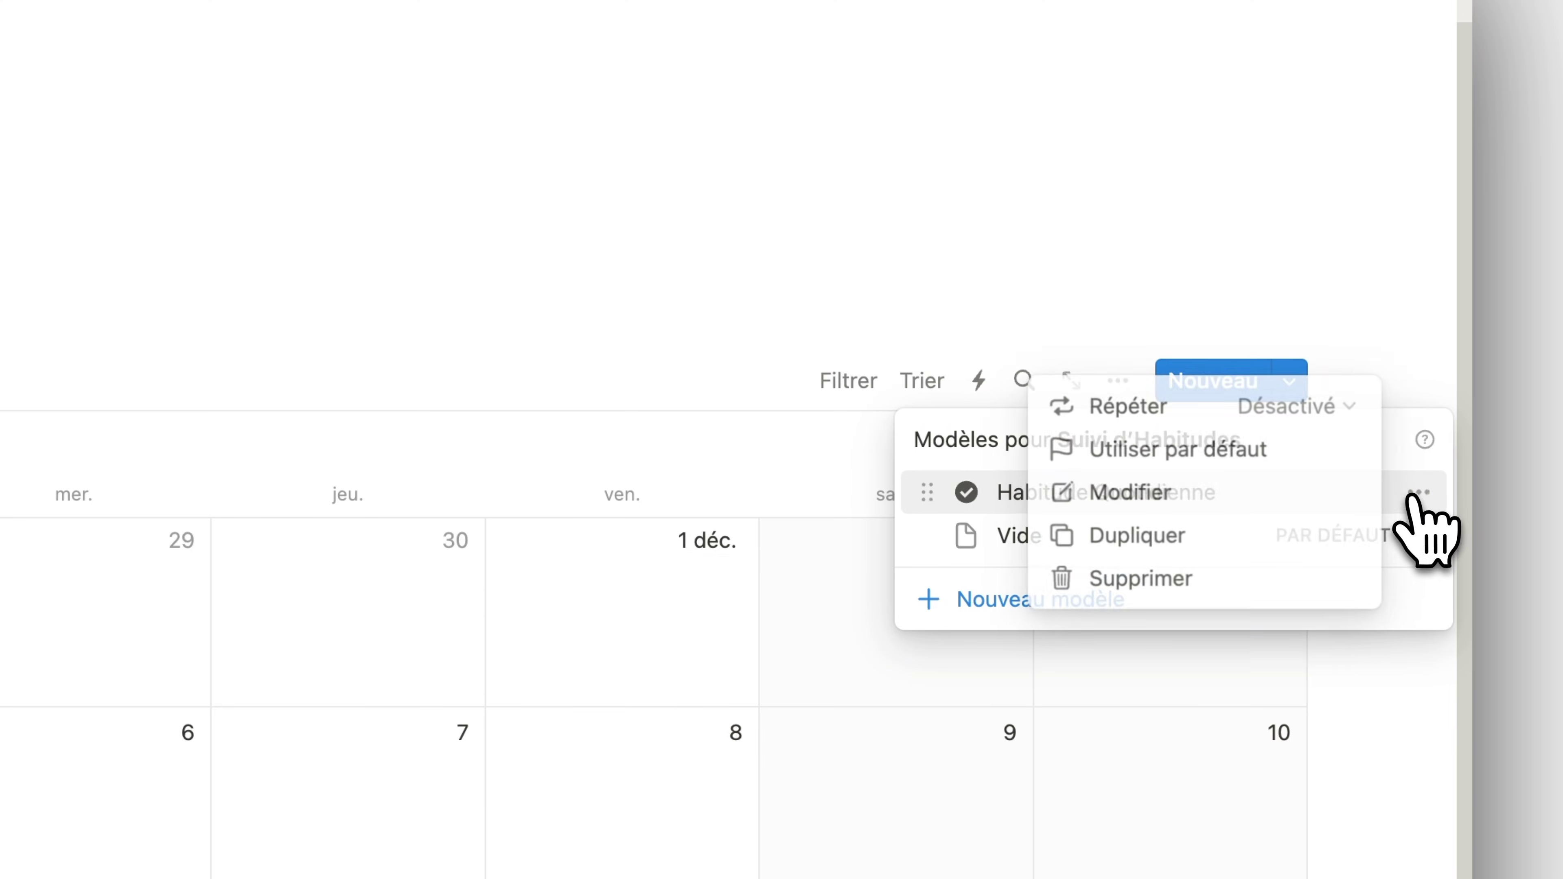
left_click(1246, 465)
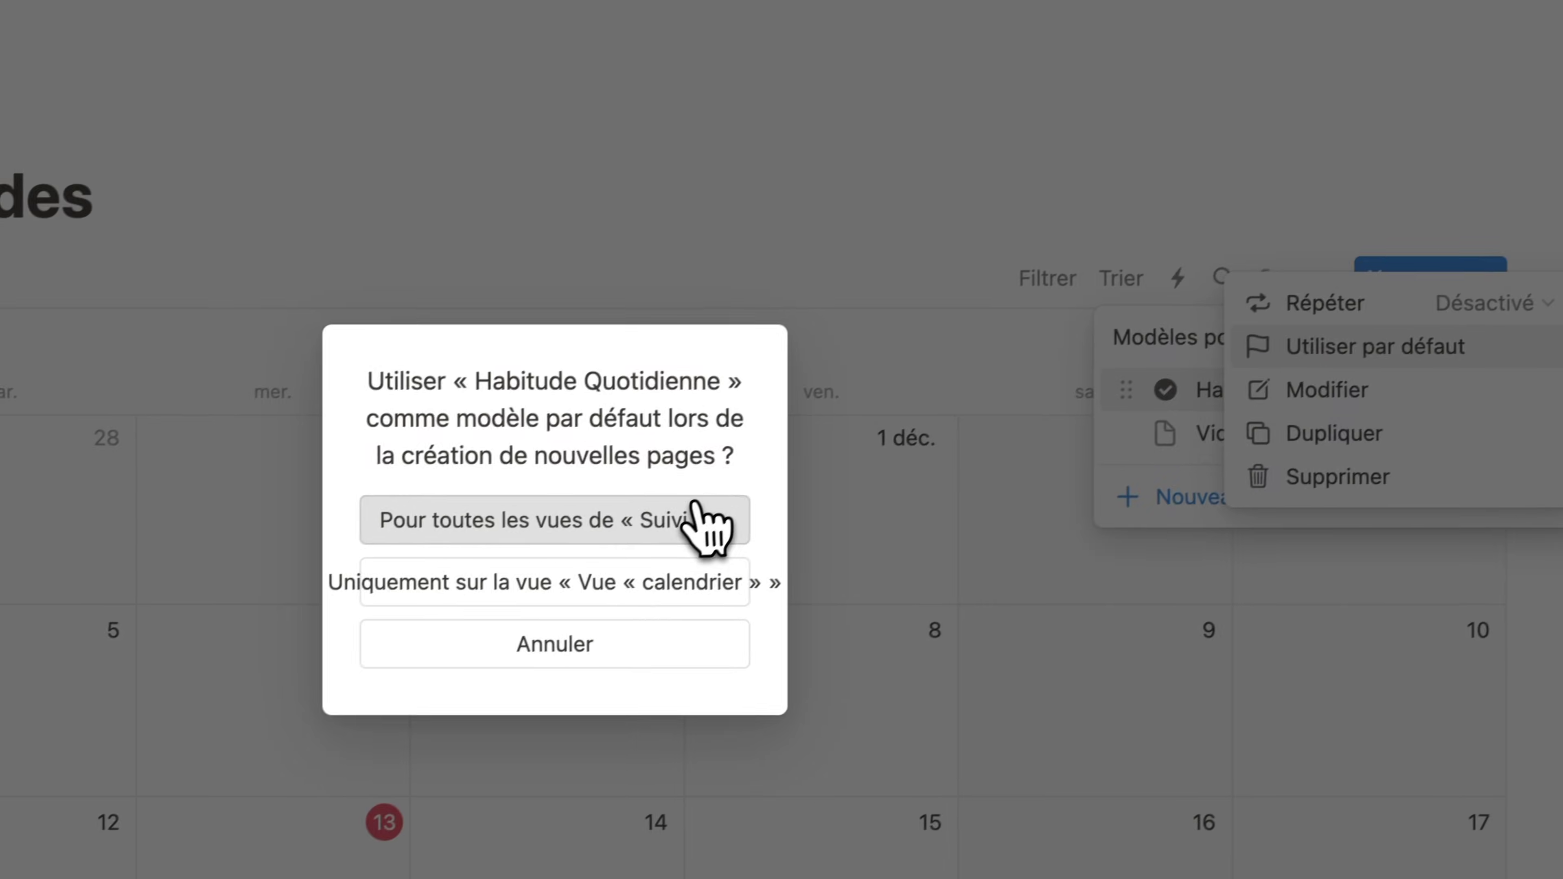
left_click(517, 622)
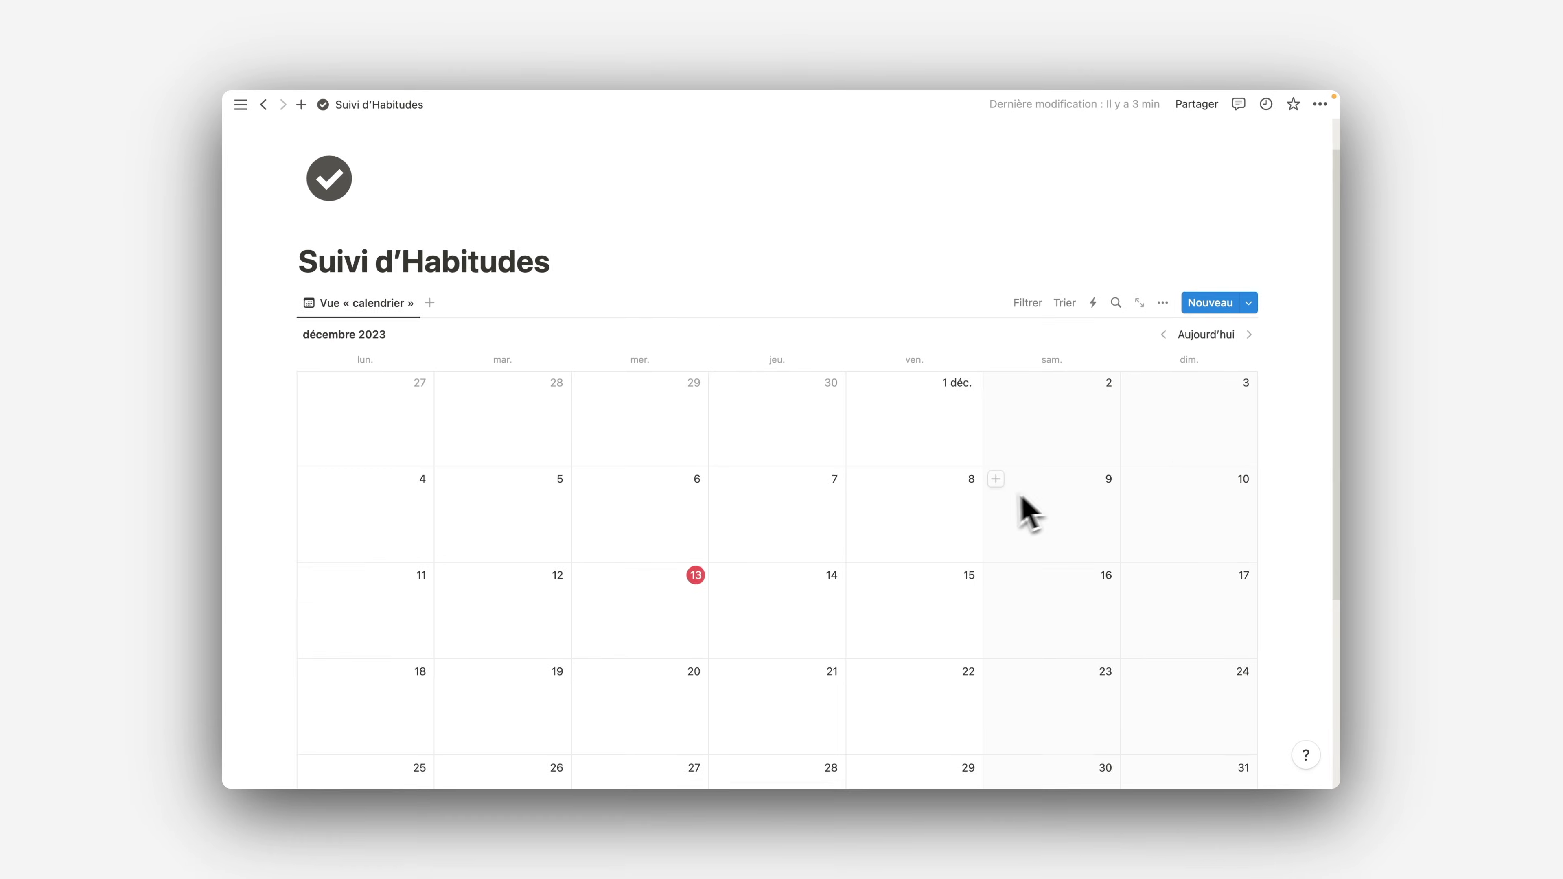
- Create a Habitude Quotidienne entry on 13 December 2023 in the calendar
left_click(585, 518)
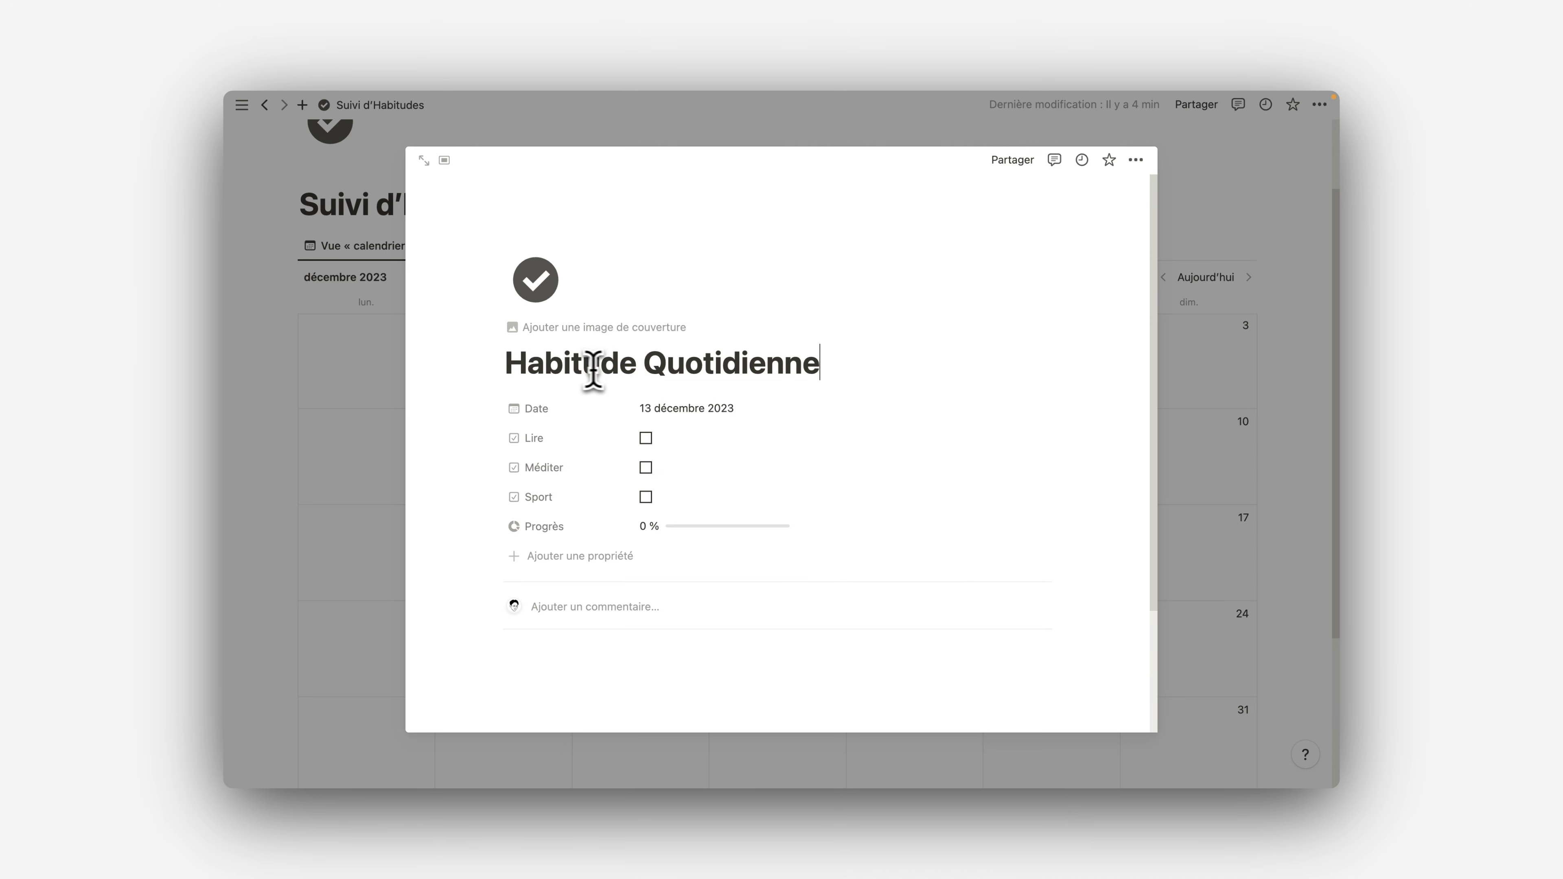
left_click(661, 376)
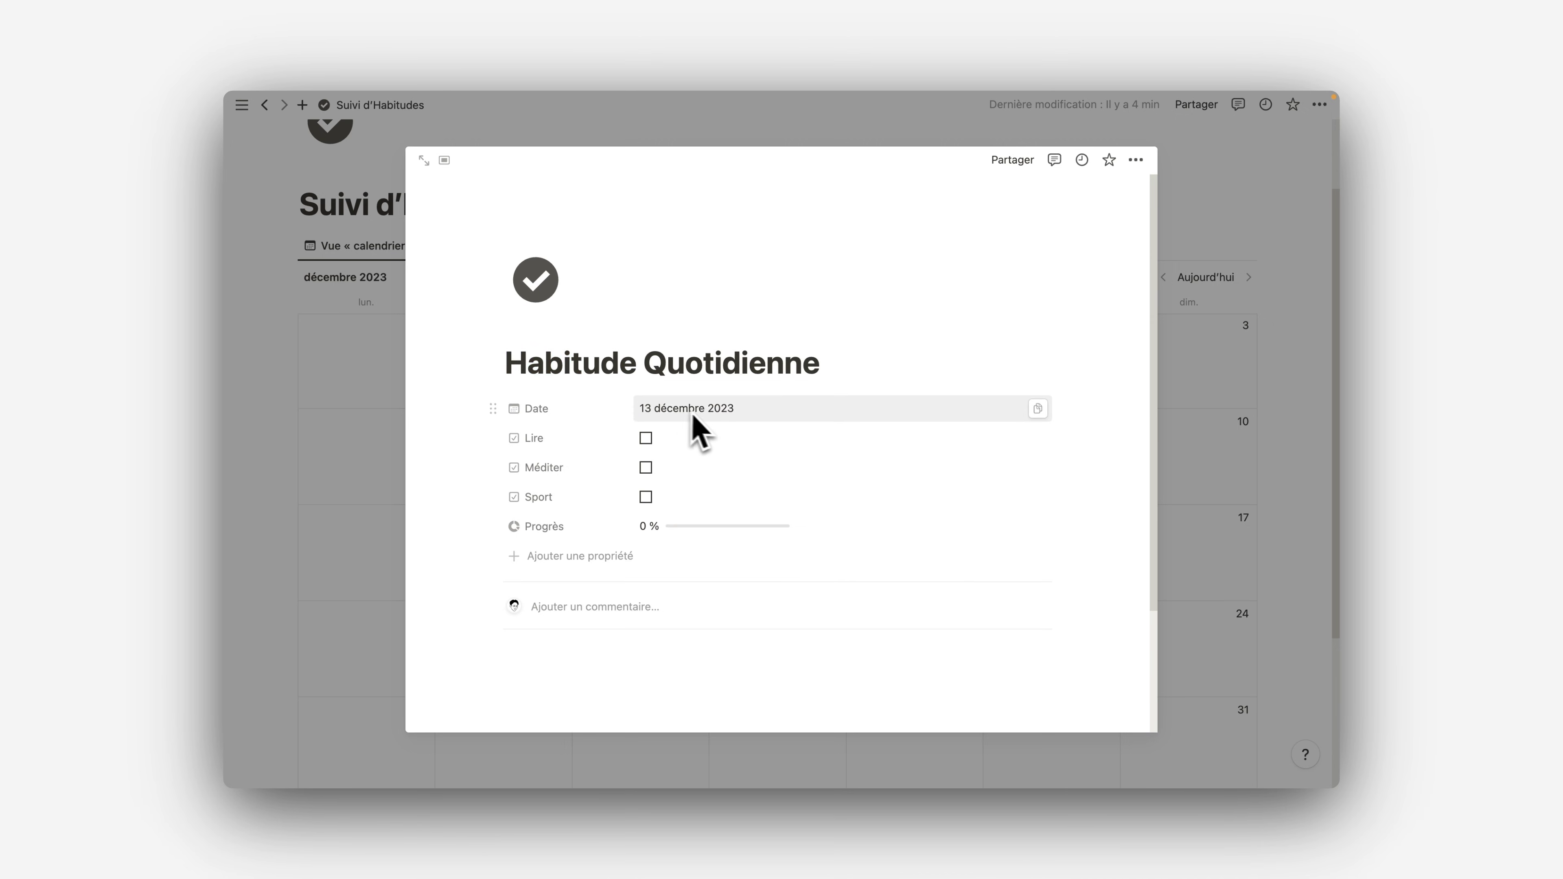
- Test the Lire and Méditer checkboxes in the 13 December entry, clear them again and close the entry
left_click(644, 437)
left_click(646, 467)
left_click(645, 467)
left_click(645, 438)
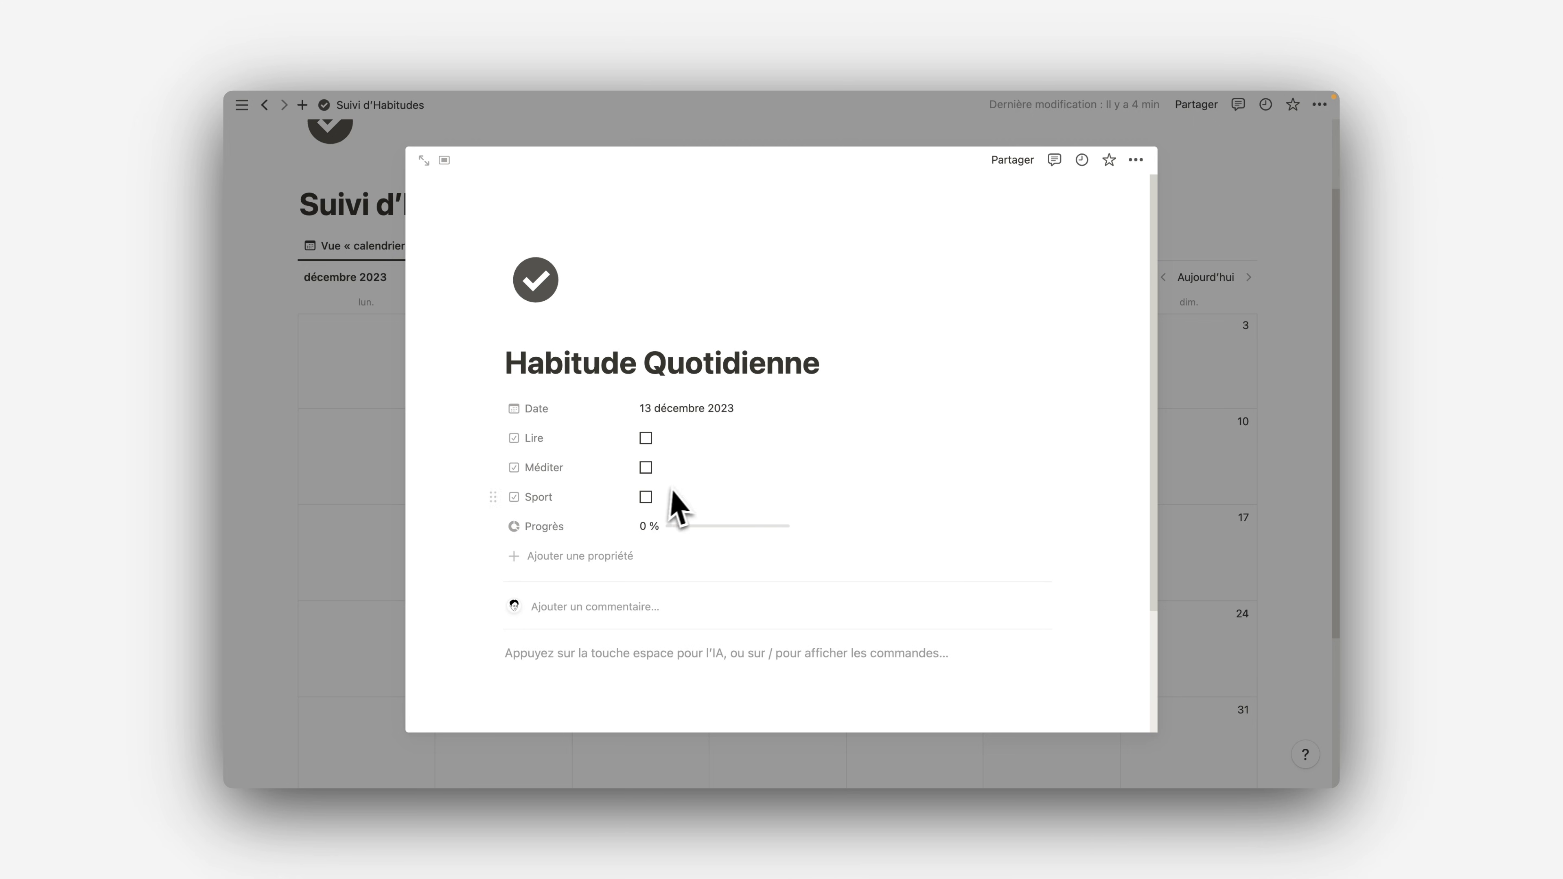
left_click(396, 458)
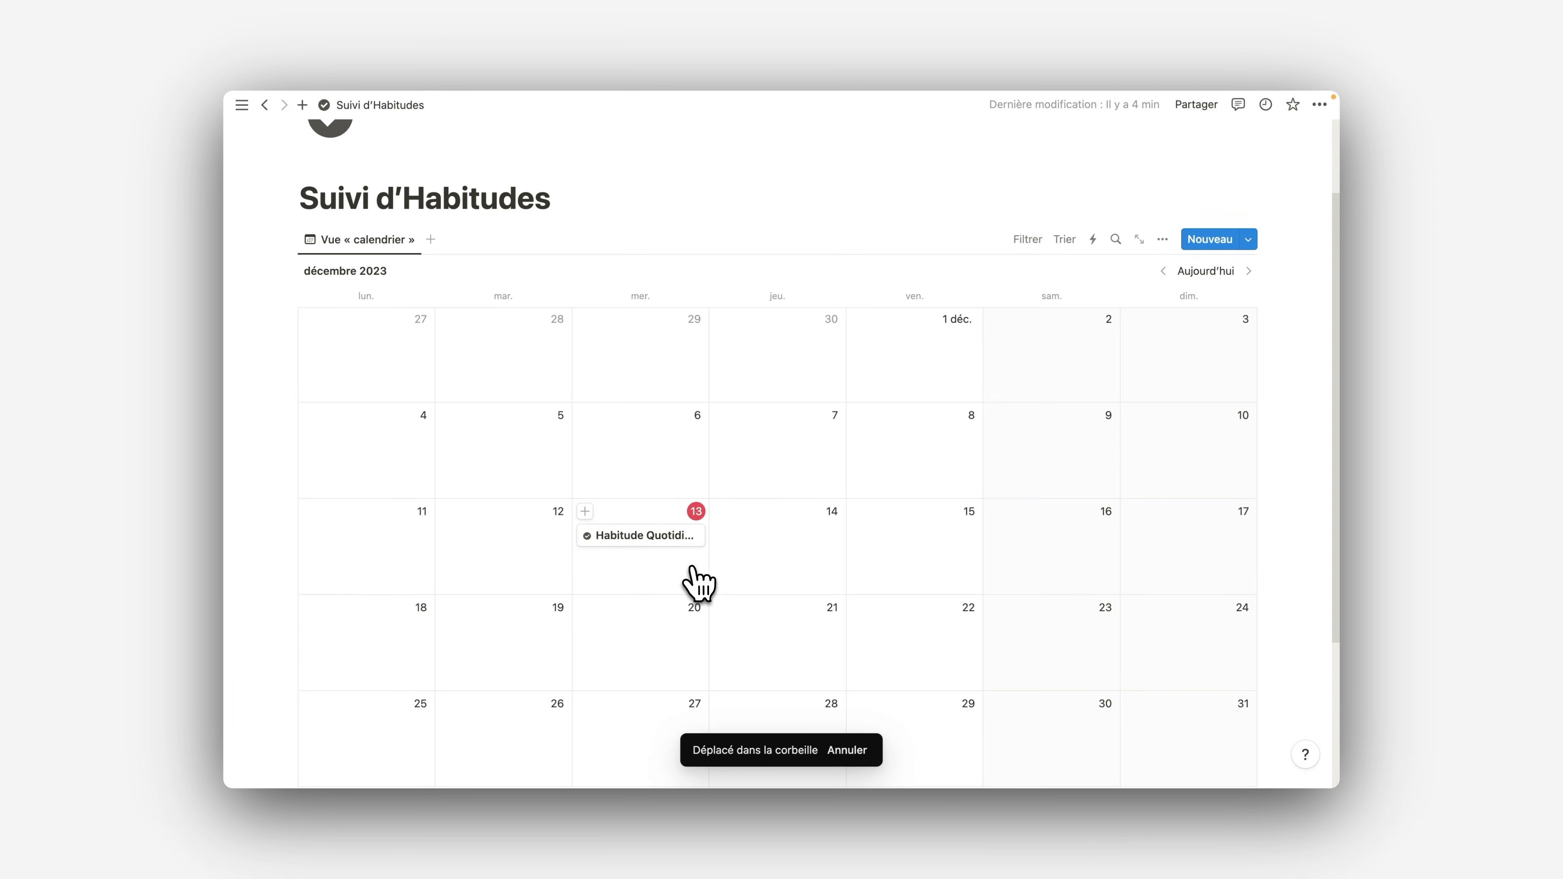
- Show the Lire, Méditer, Sport and Progrès properties on the calendar cards, leaving Date hidden
scroll(1023, 356, "up", 2)
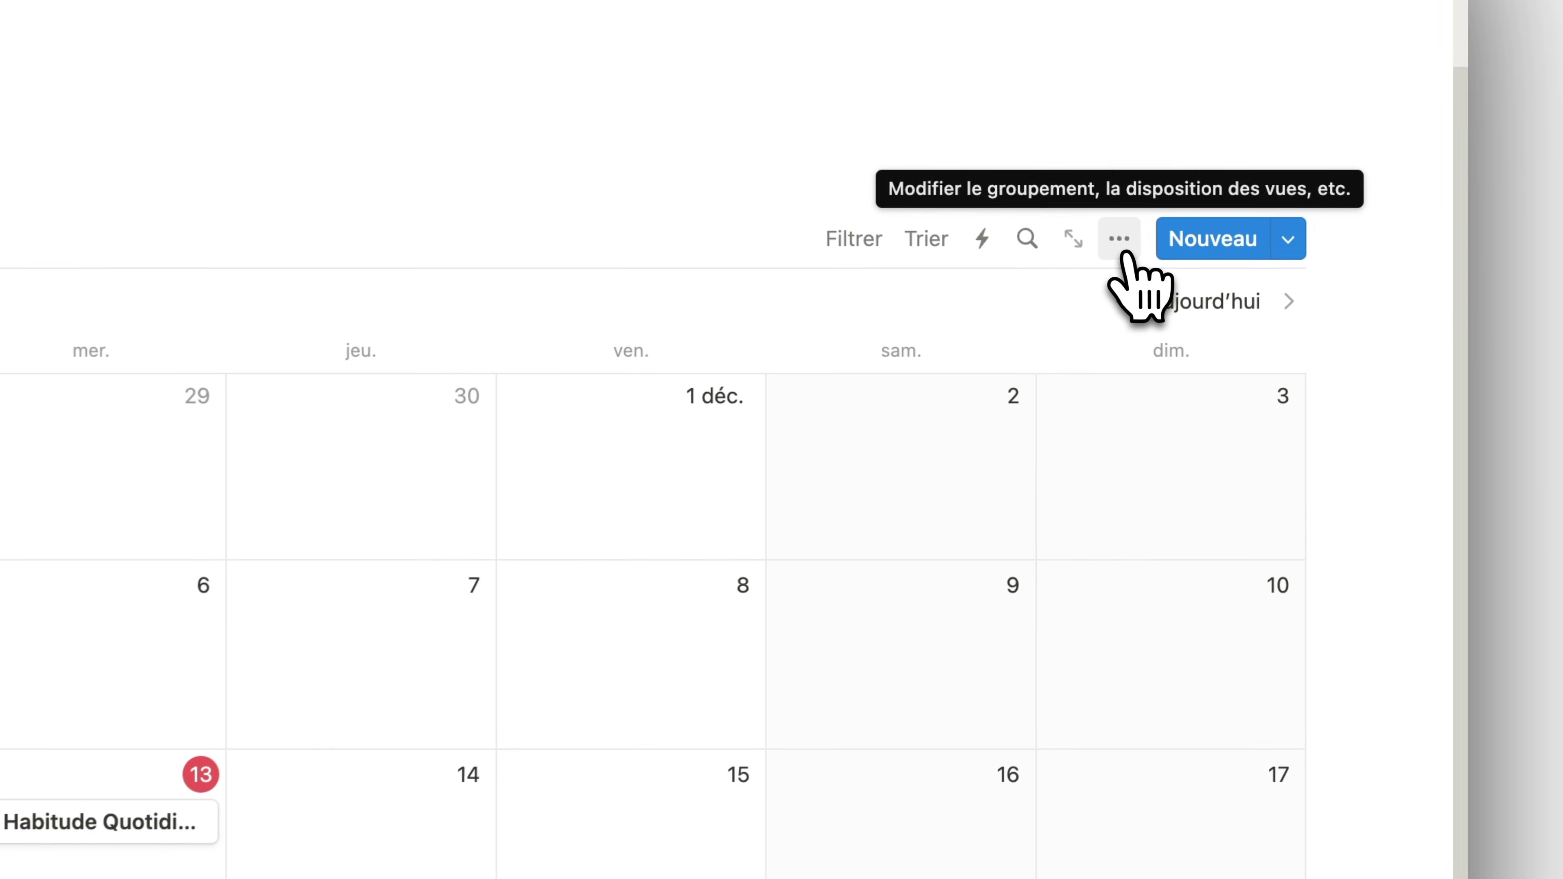
left_click(1162, 266)
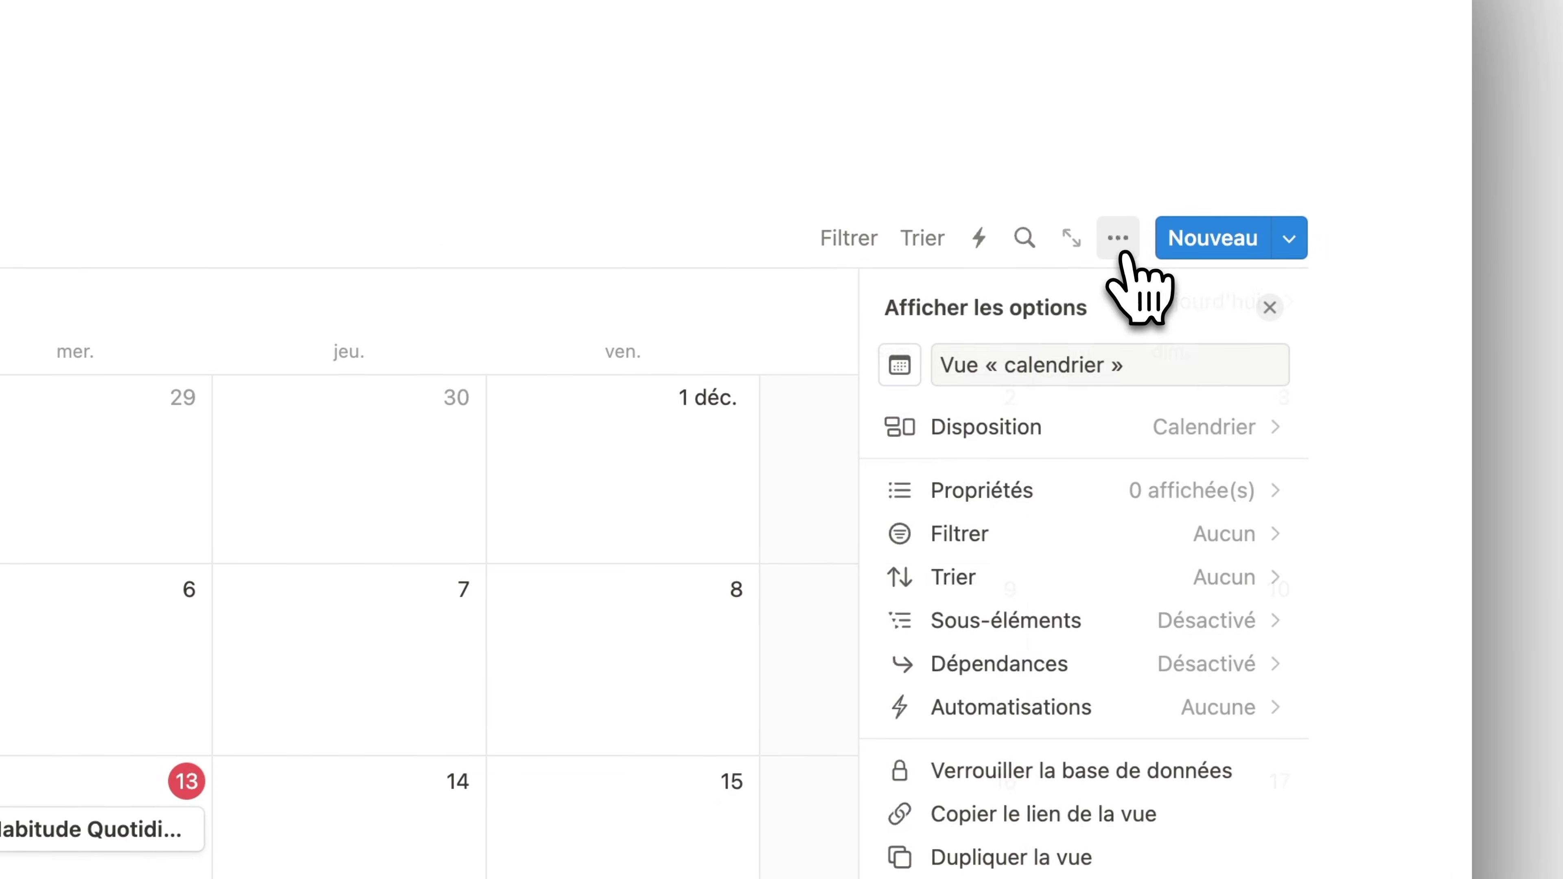
left_click(1085, 492)
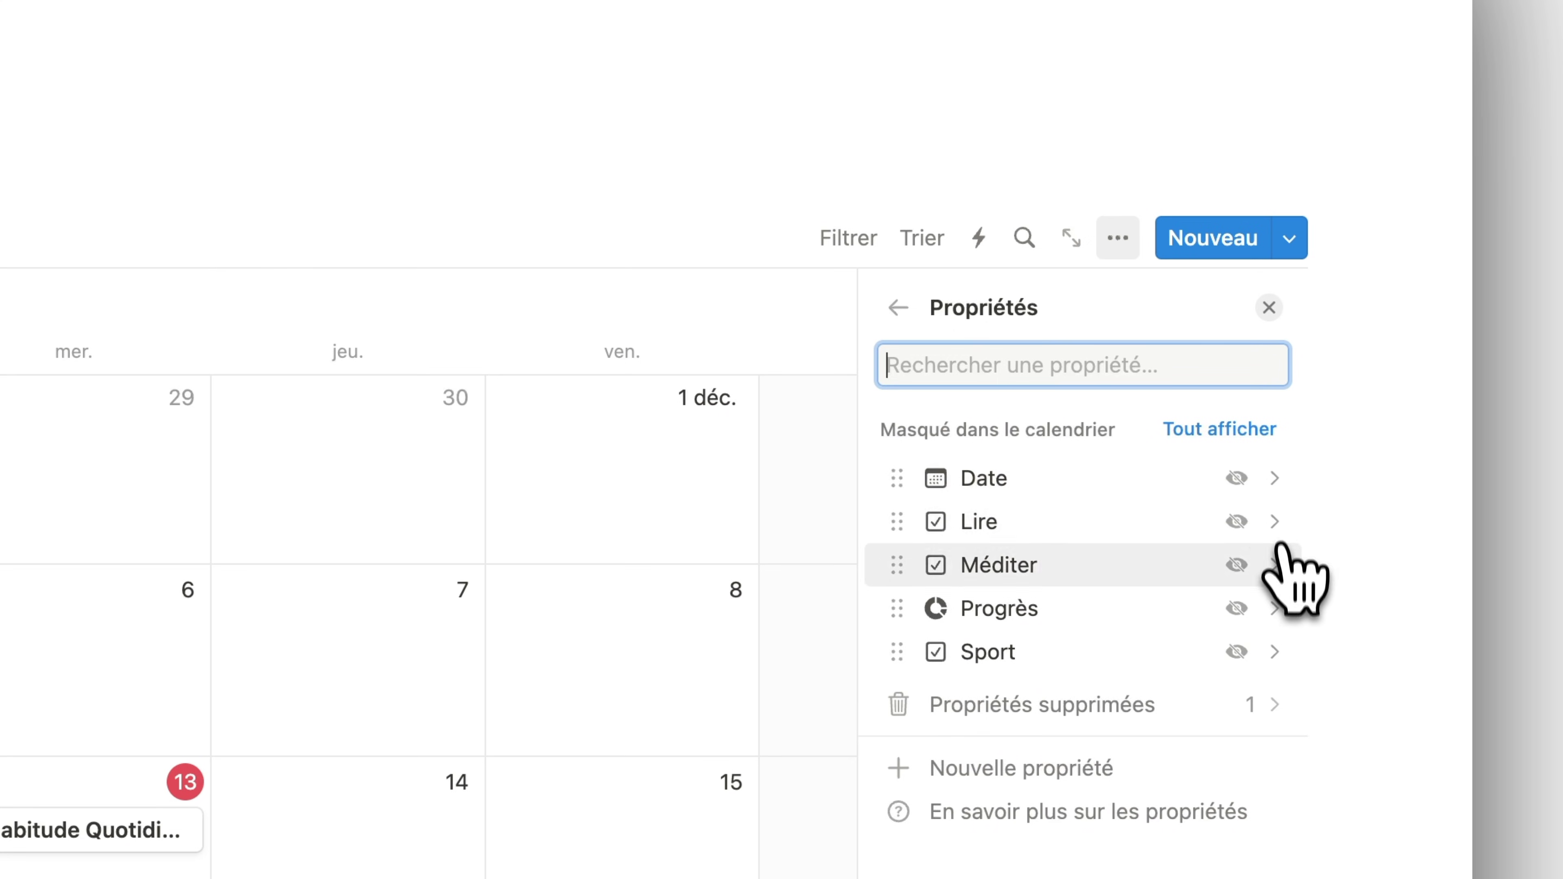
left_click(1240, 524)
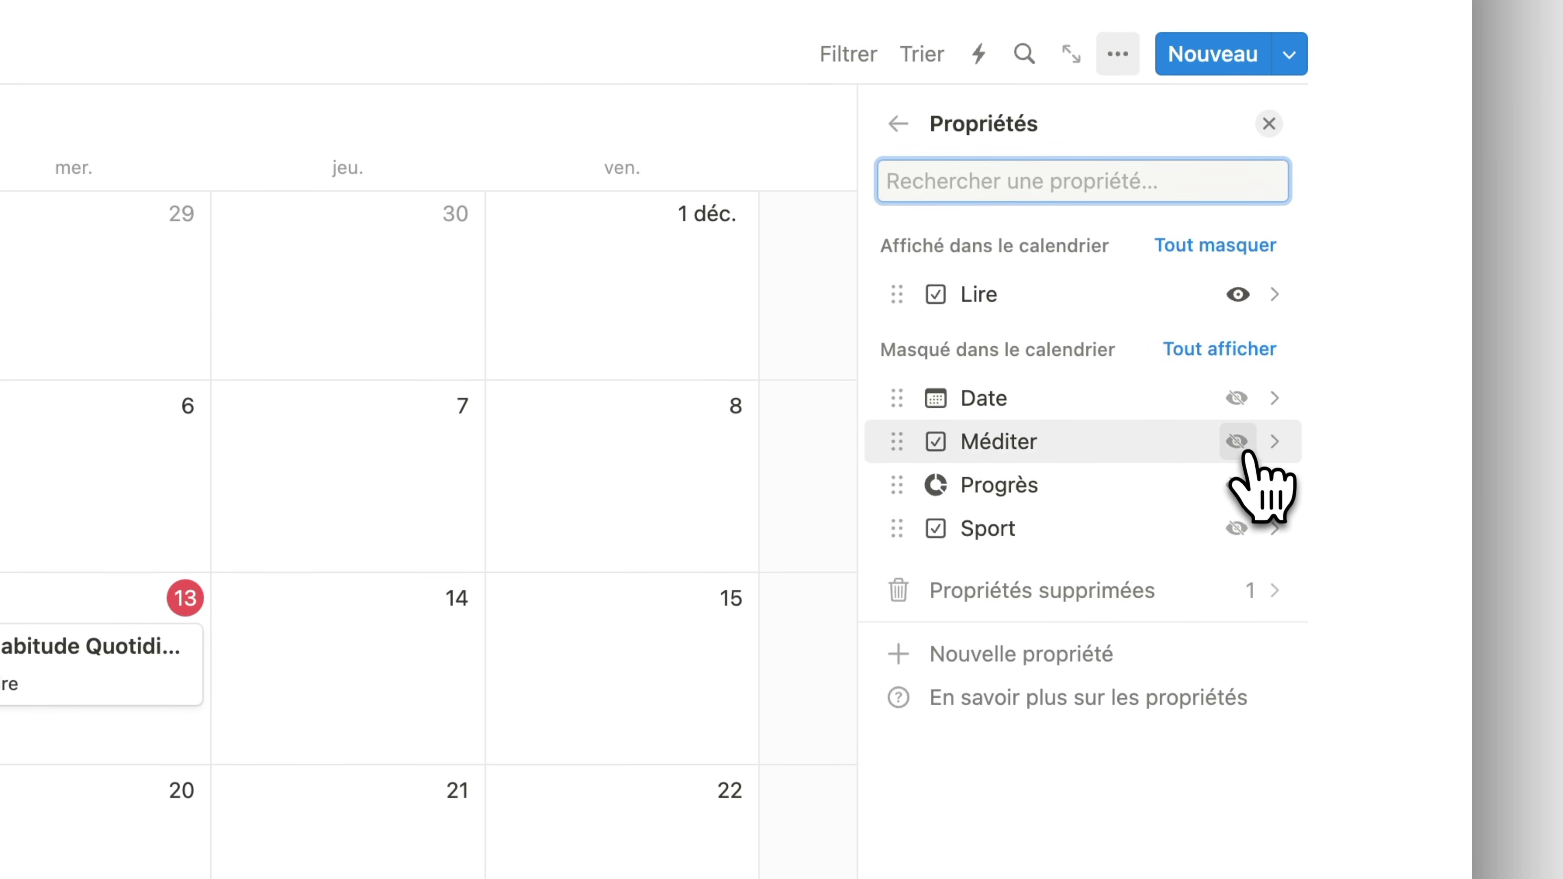
left_click(1240, 447)
left_click(1239, 529)
left_click(1238, 529)
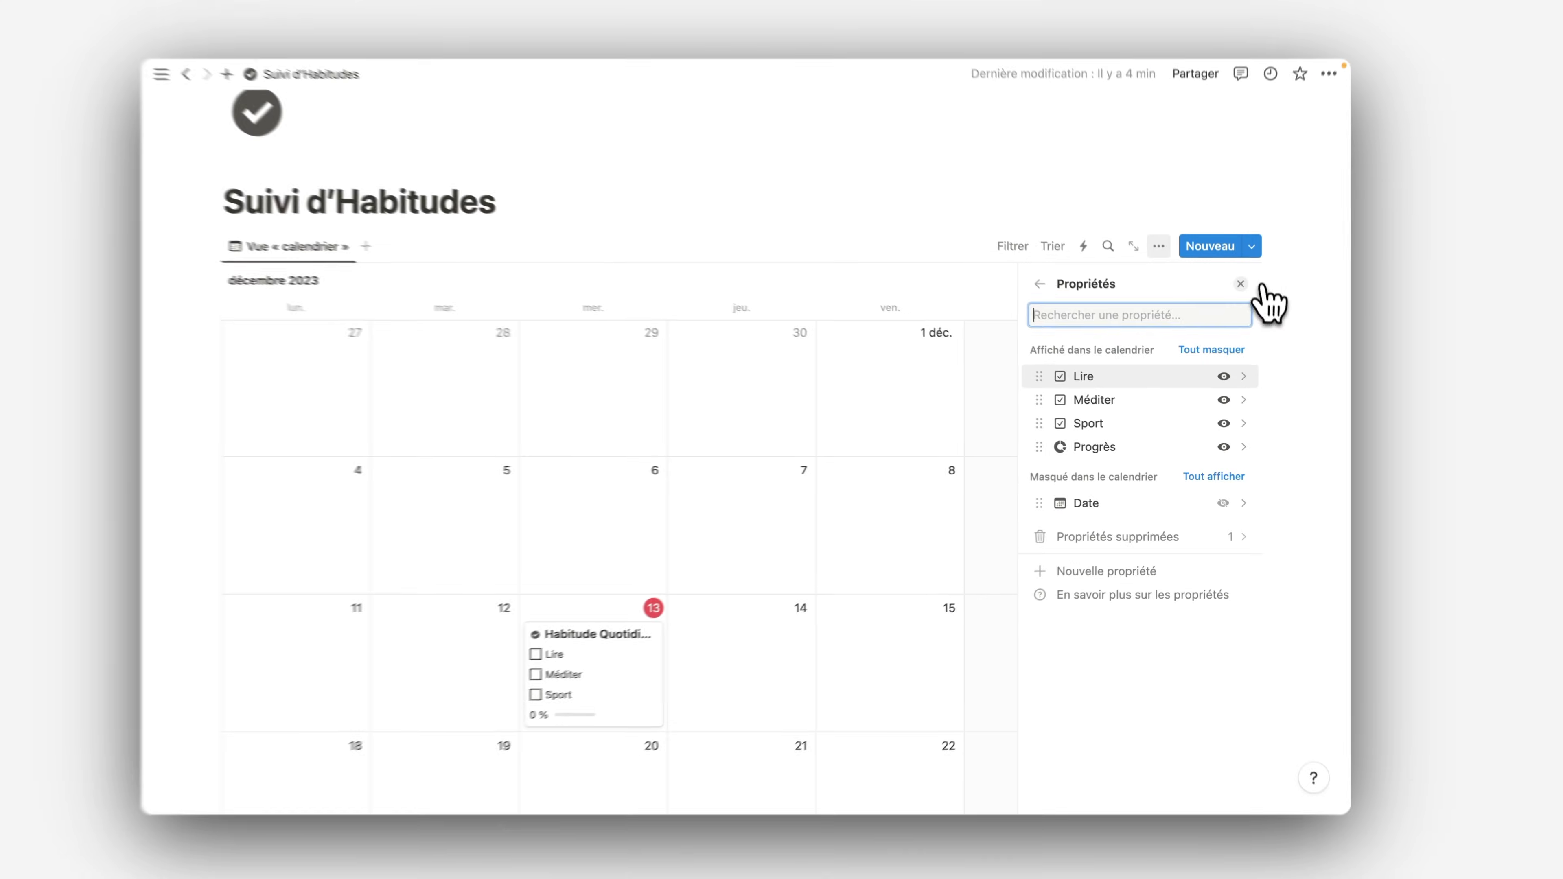
left_click(1269, 123)
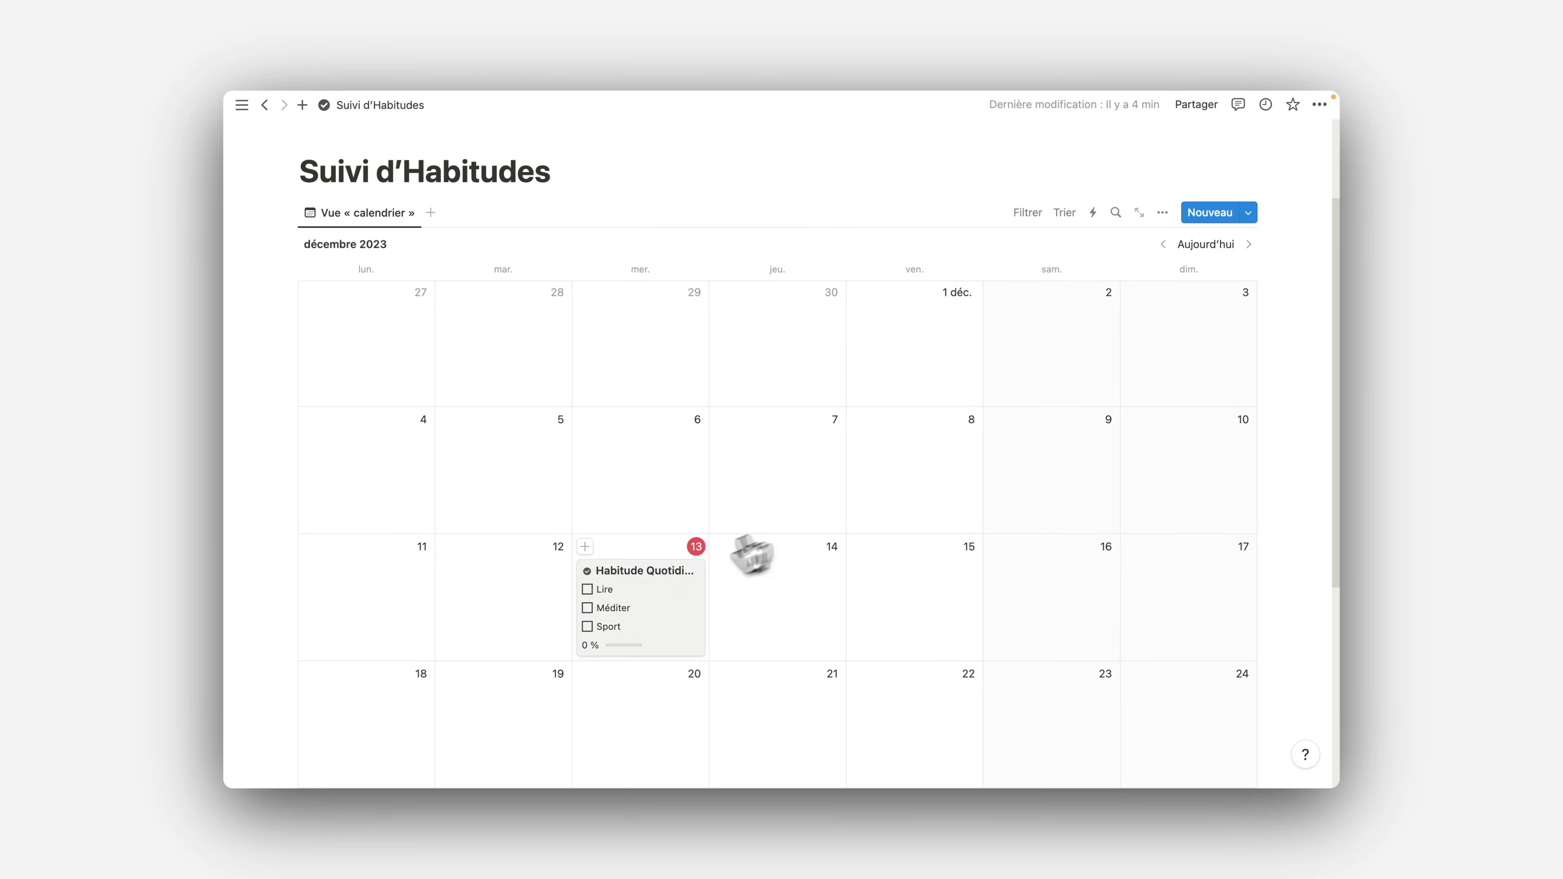
- Rename the calendar view Calendrier and close the view options
scroll(862, 468, "down", 1)
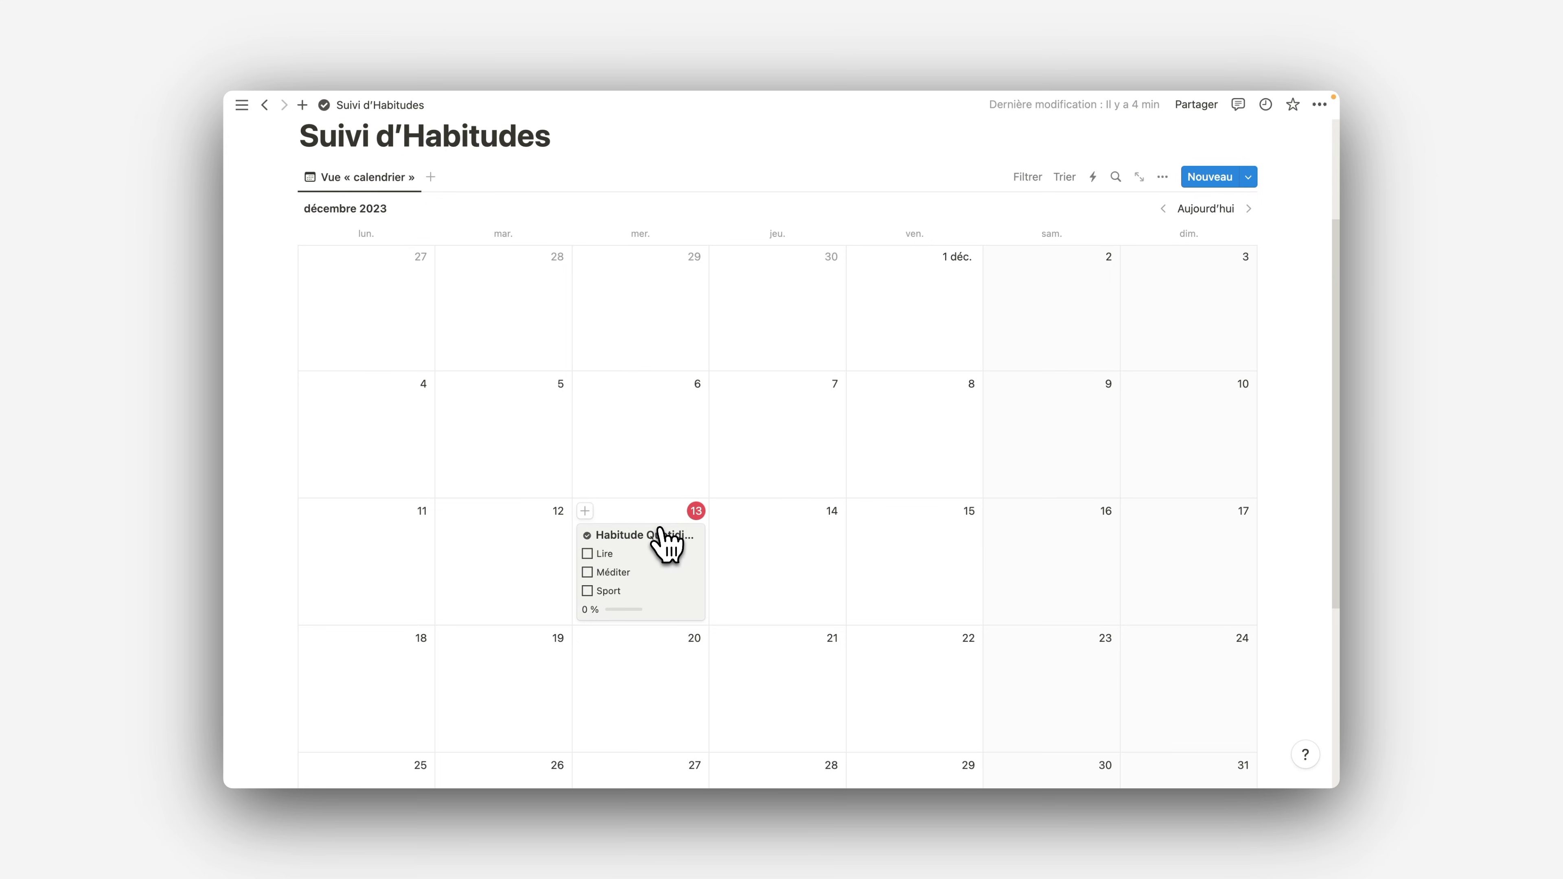
scroll(676, 532, "up", 2)
left_click(403, 237)
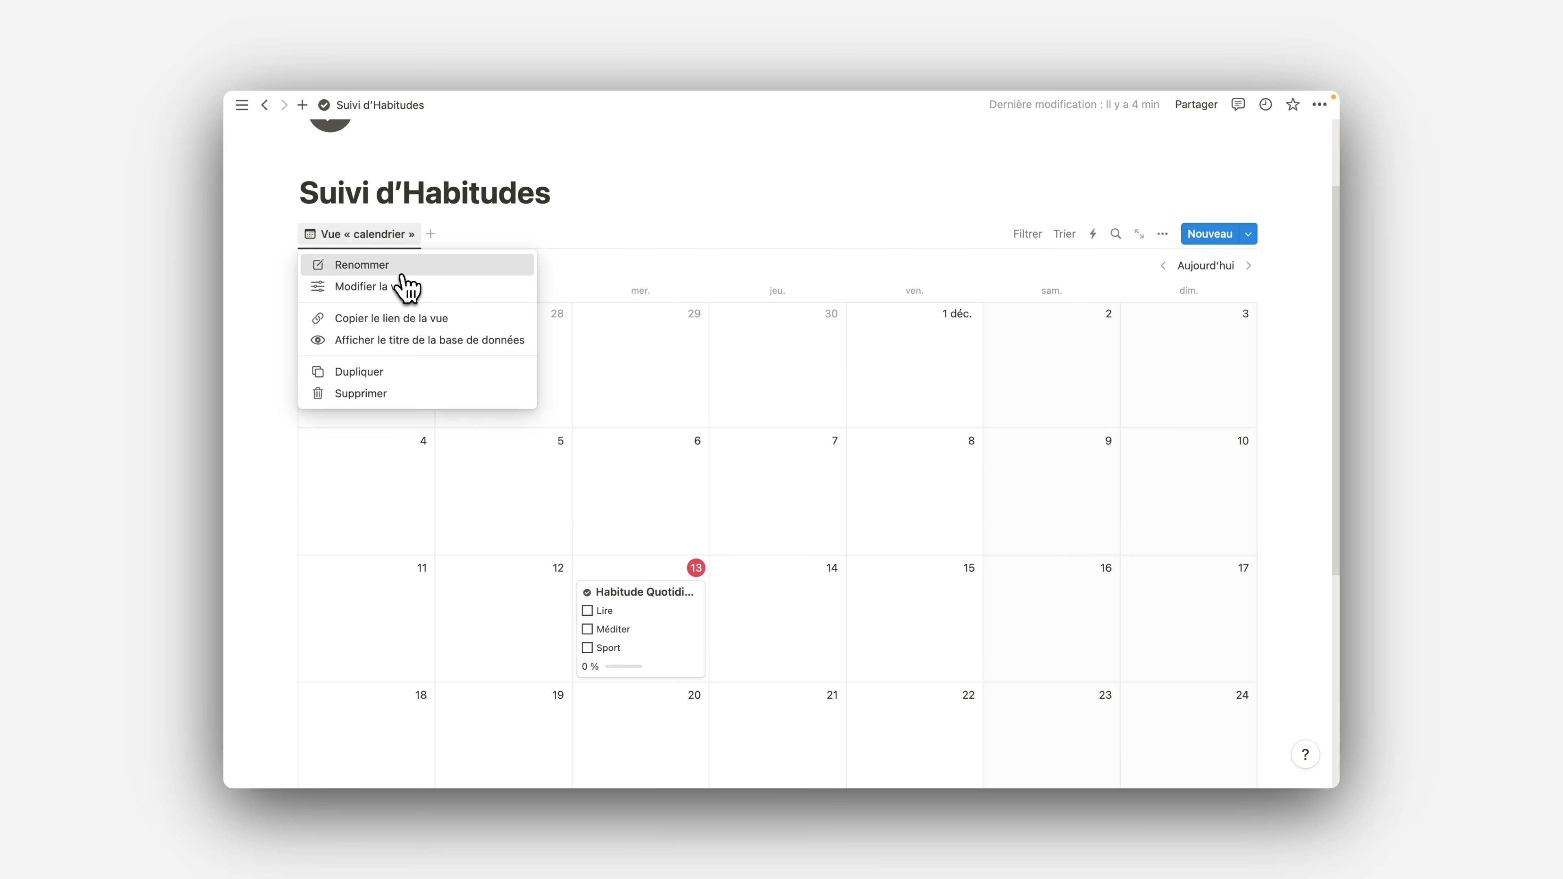
left_click(400, 287)
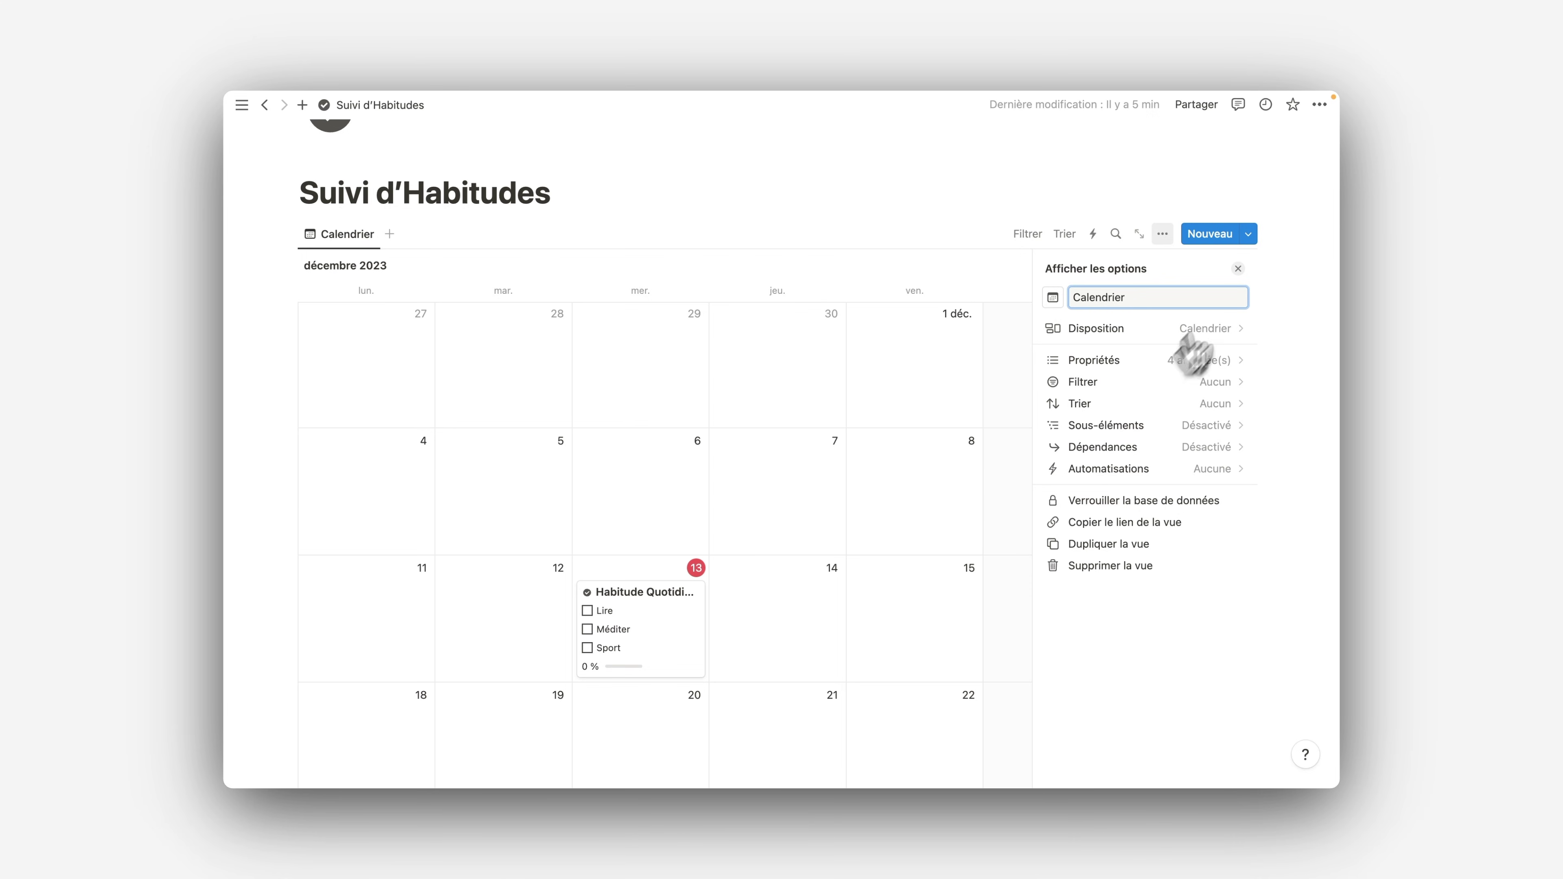
left_click(1234, 267)
- Set the Affichage of the calendar layout to Hebdomadaire
scroll(883, 384, "down", 1)
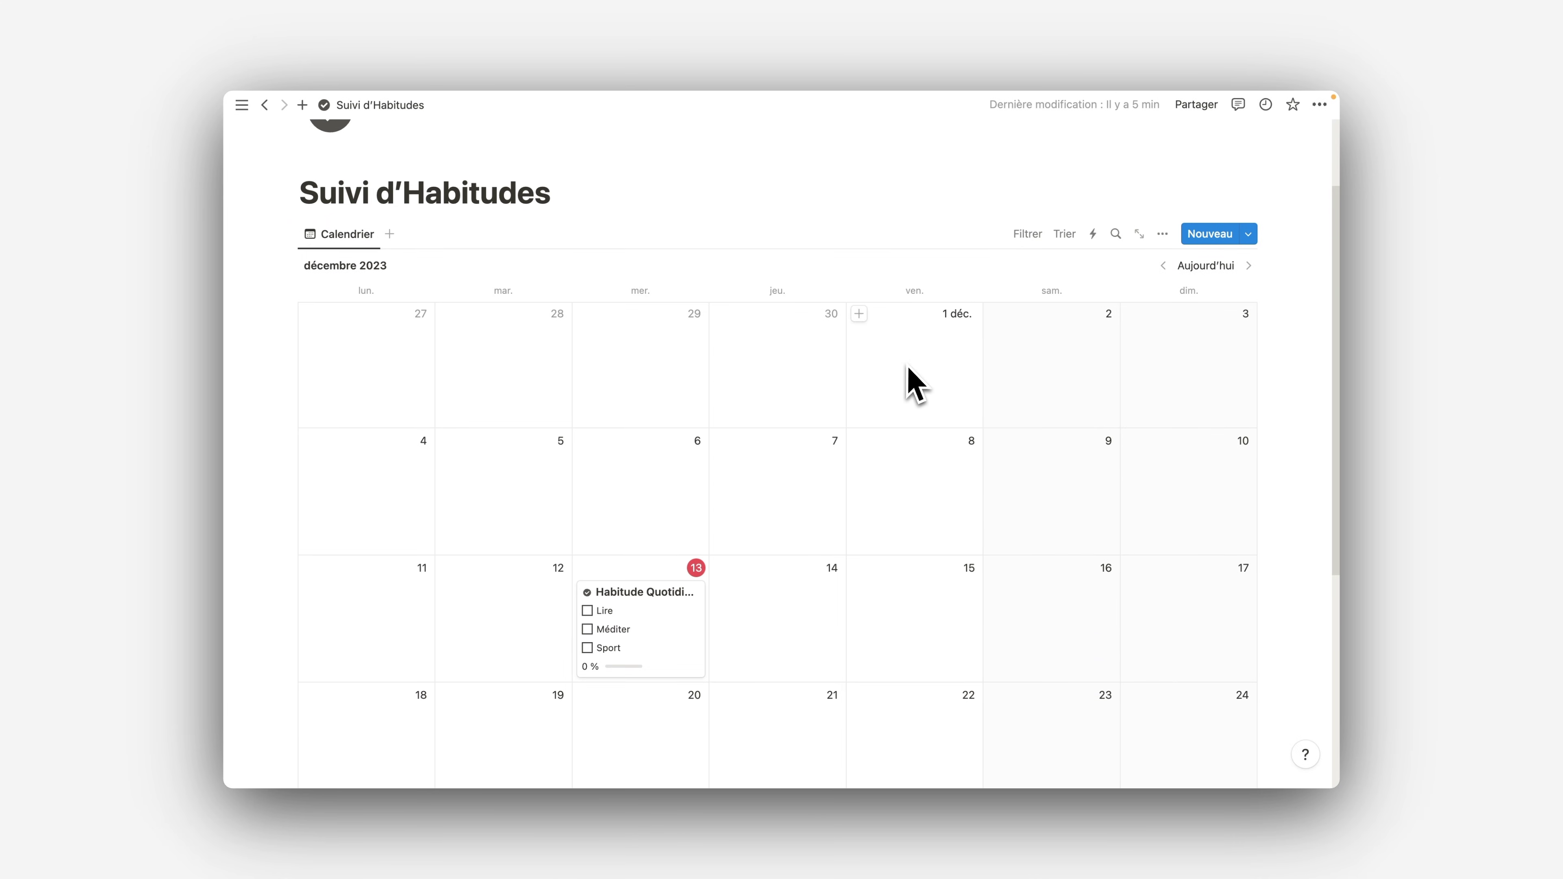
scroll(908, 373, "down", 2)
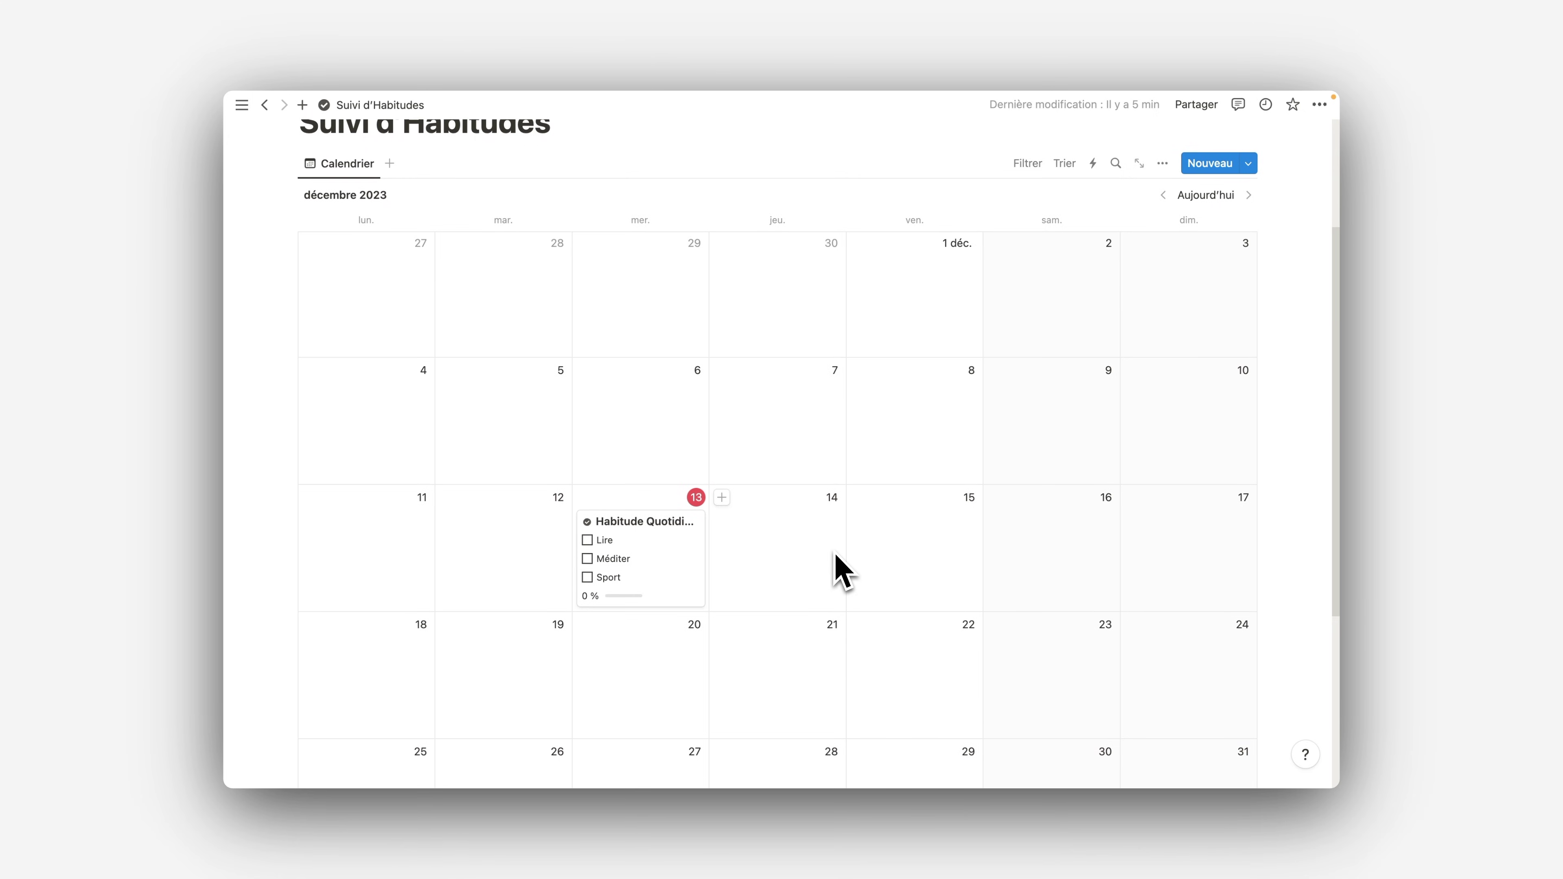
scroll(842, 570, "down", 3)
scroll(942, 401, "down", 1)
scroll(941, 403, "up", 10)
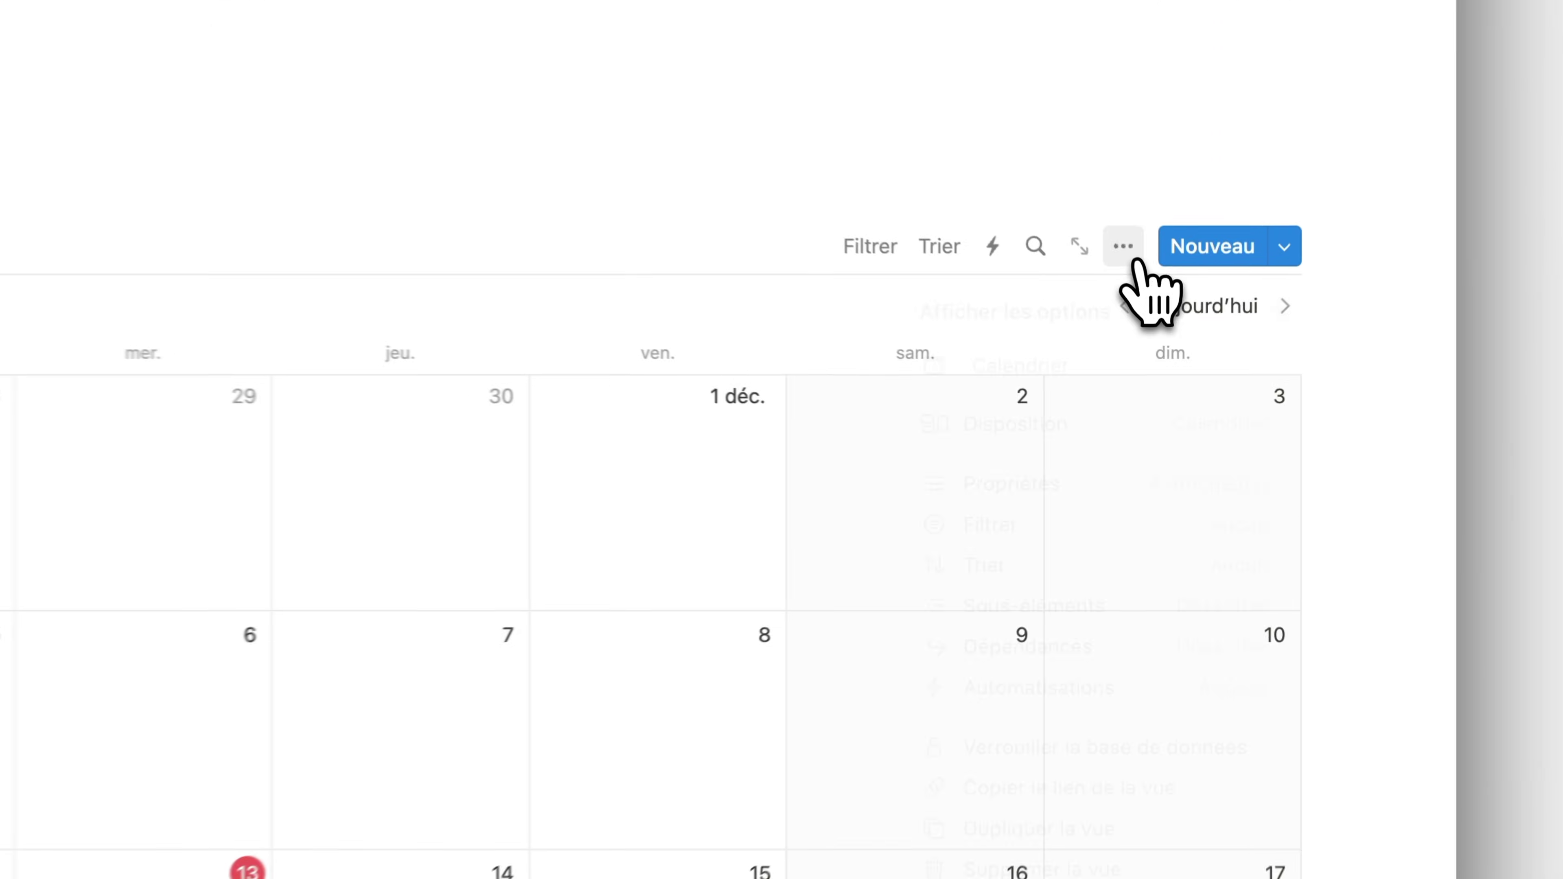
left_click(1162, 349)
left_click(1163, 442)
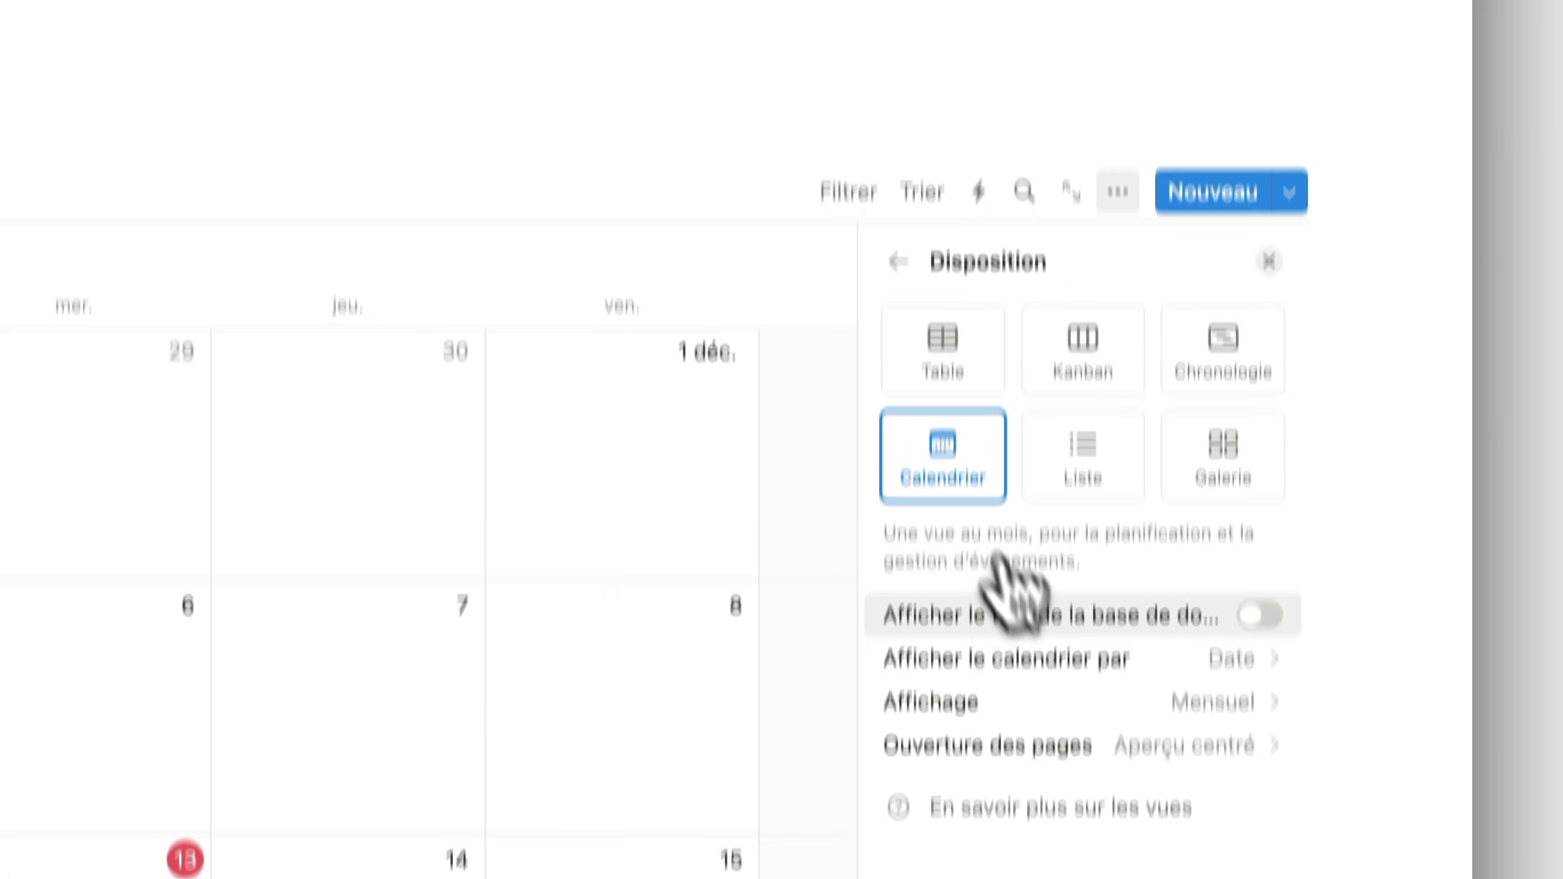
left_click(1047, 742)
left_click(1069, 623)
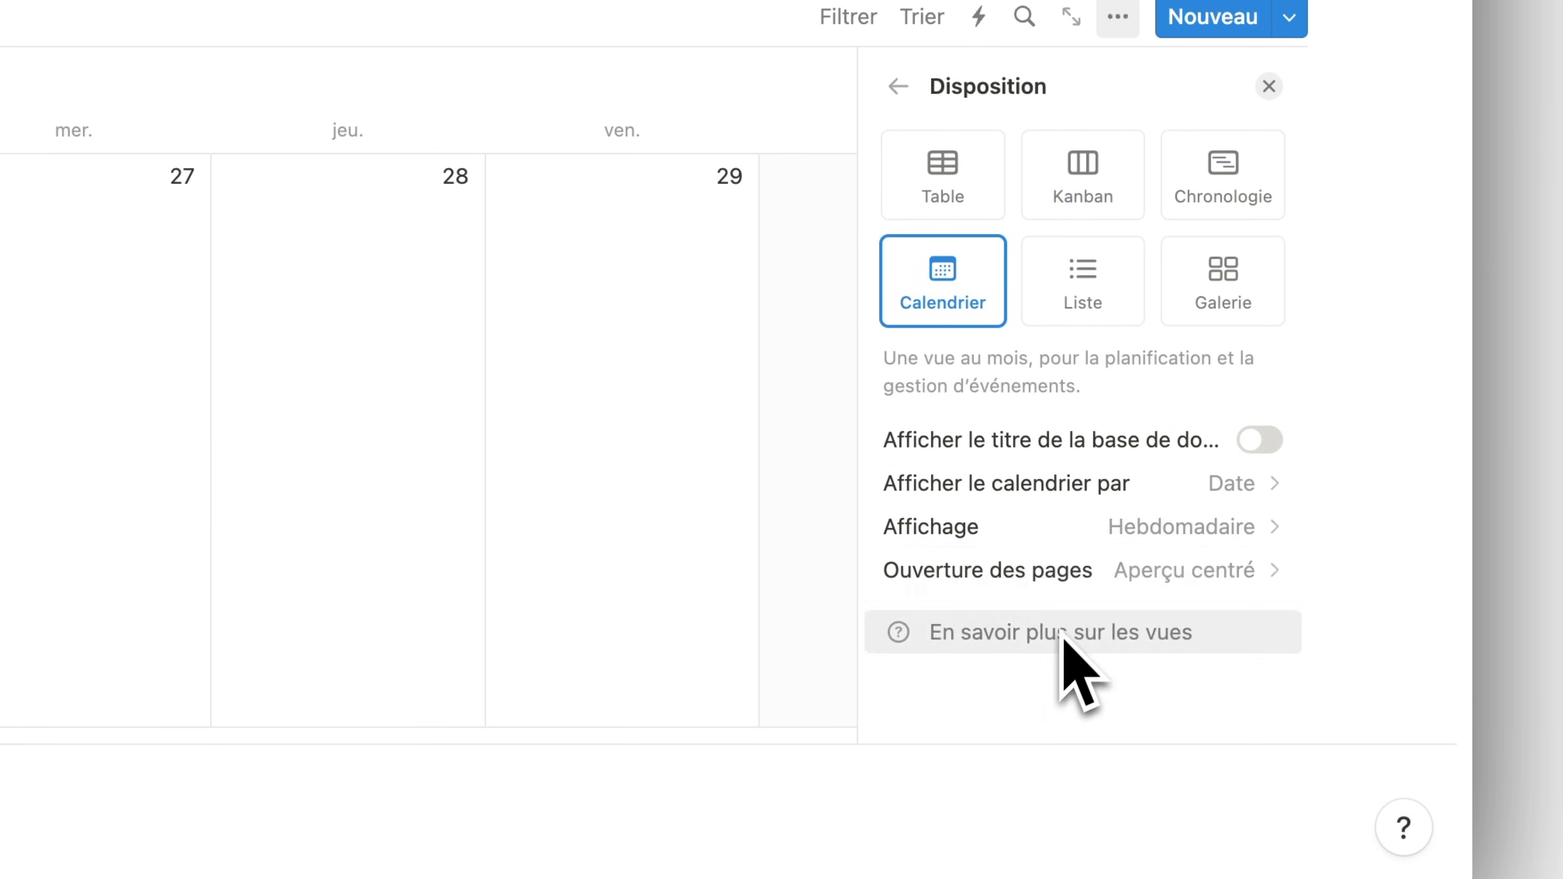
- Close the layout options and bring the weekly calendar back to the current week
key("Escape")
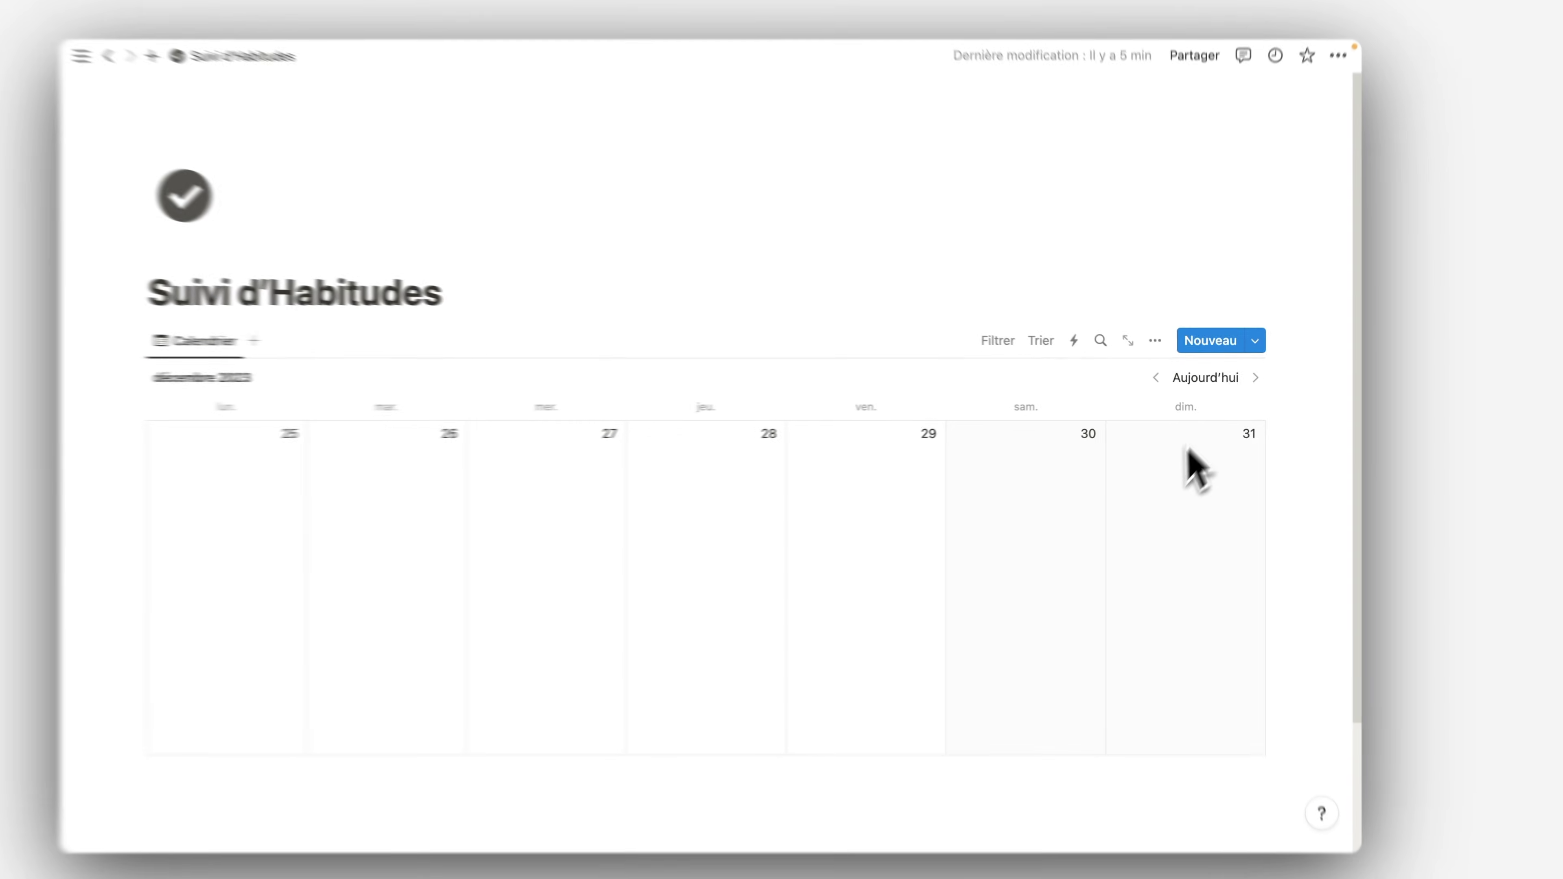
left_click(1205, 377)
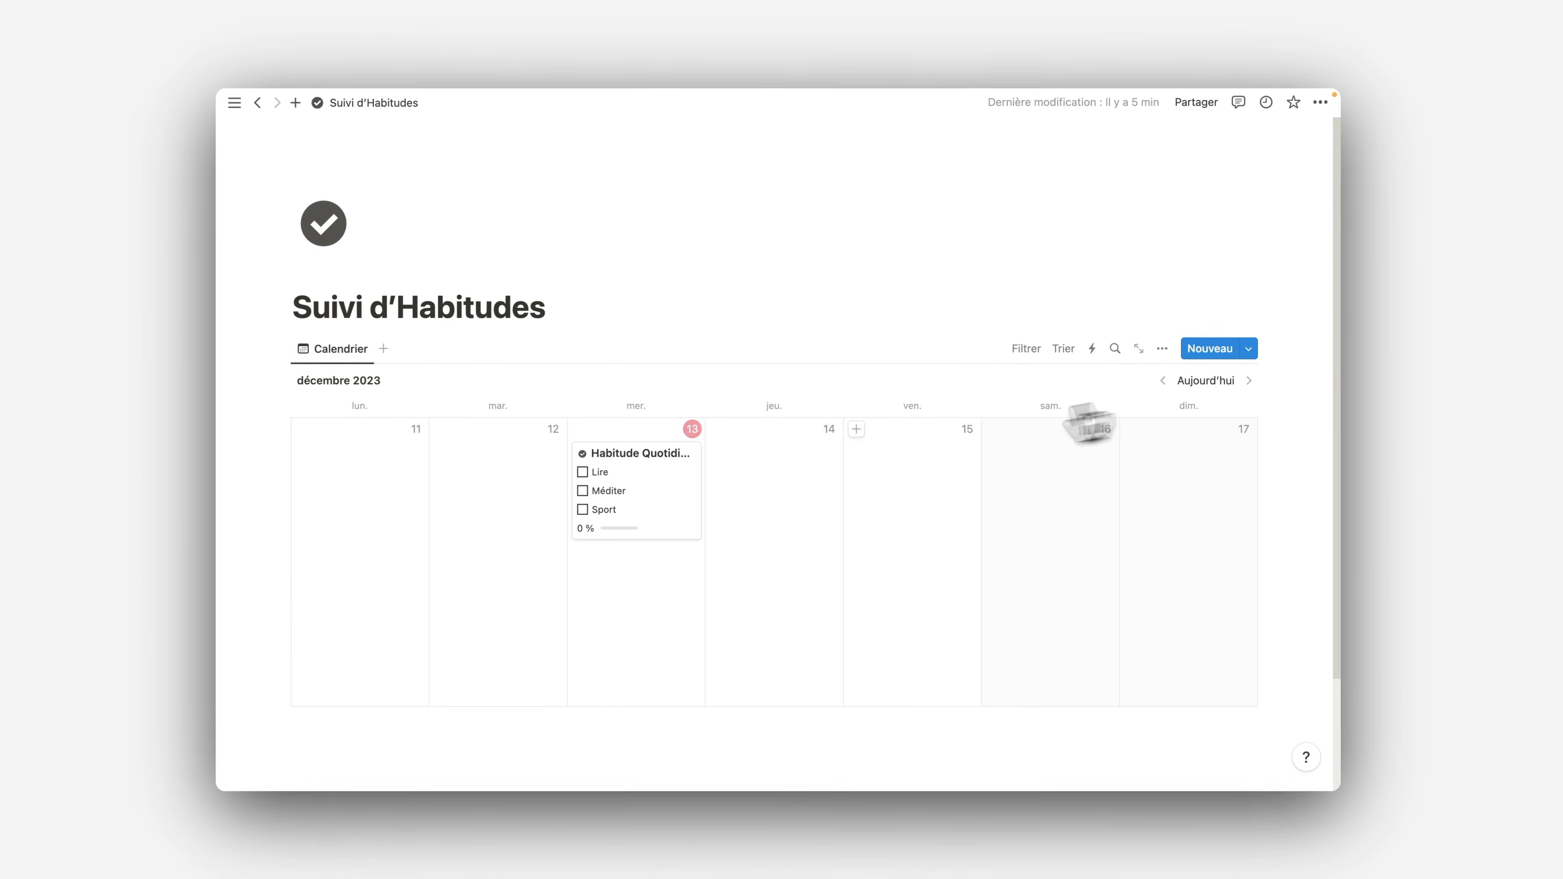
scroll(800, 535, "down", 1)
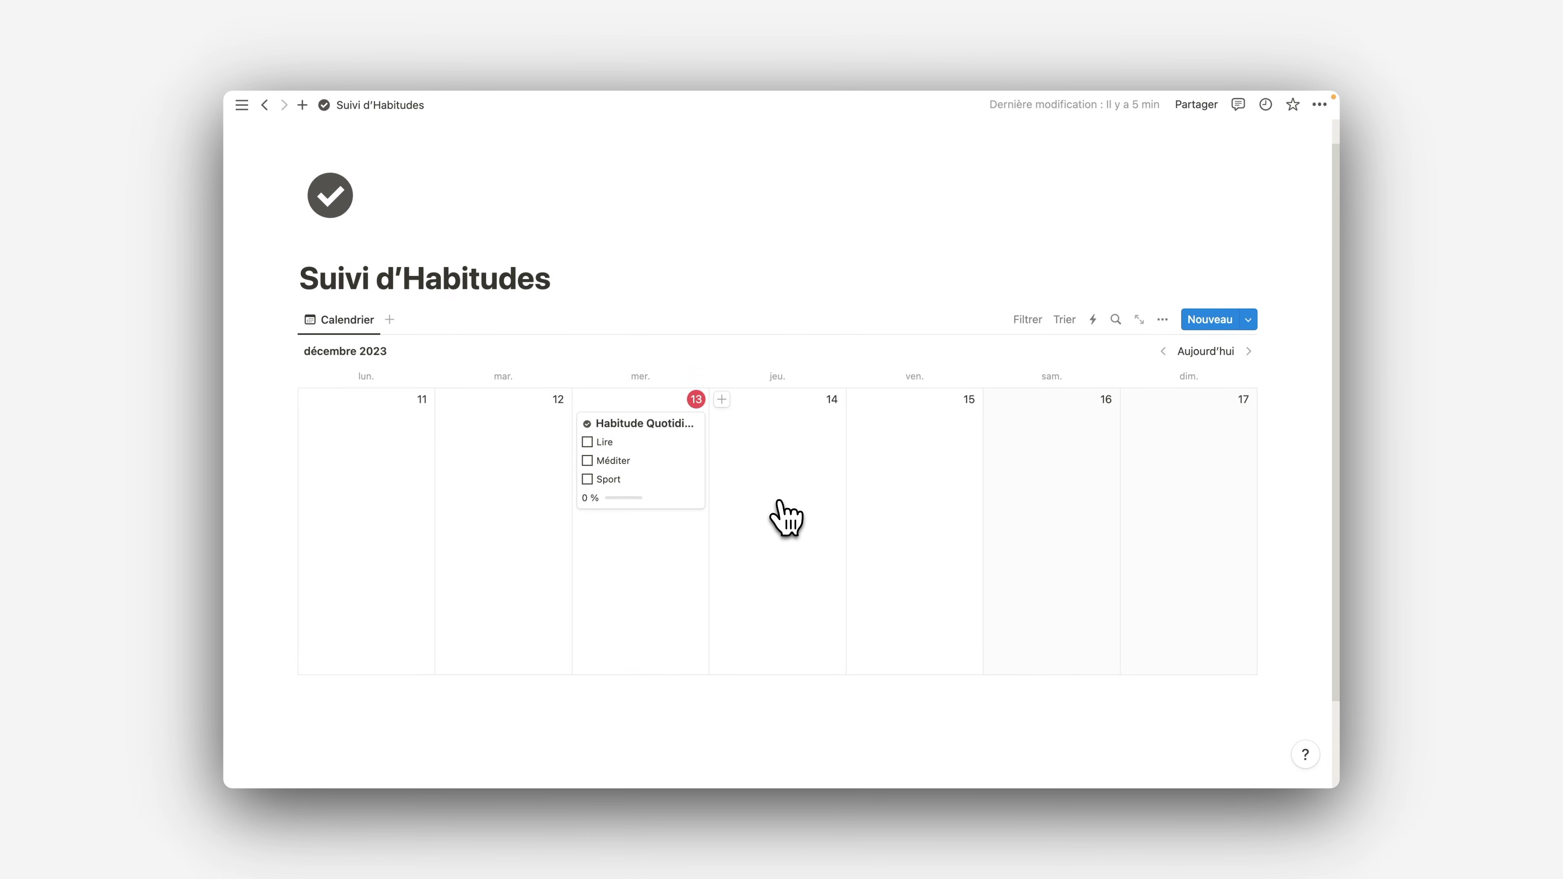
scroll(1276, 434, "up", 1)
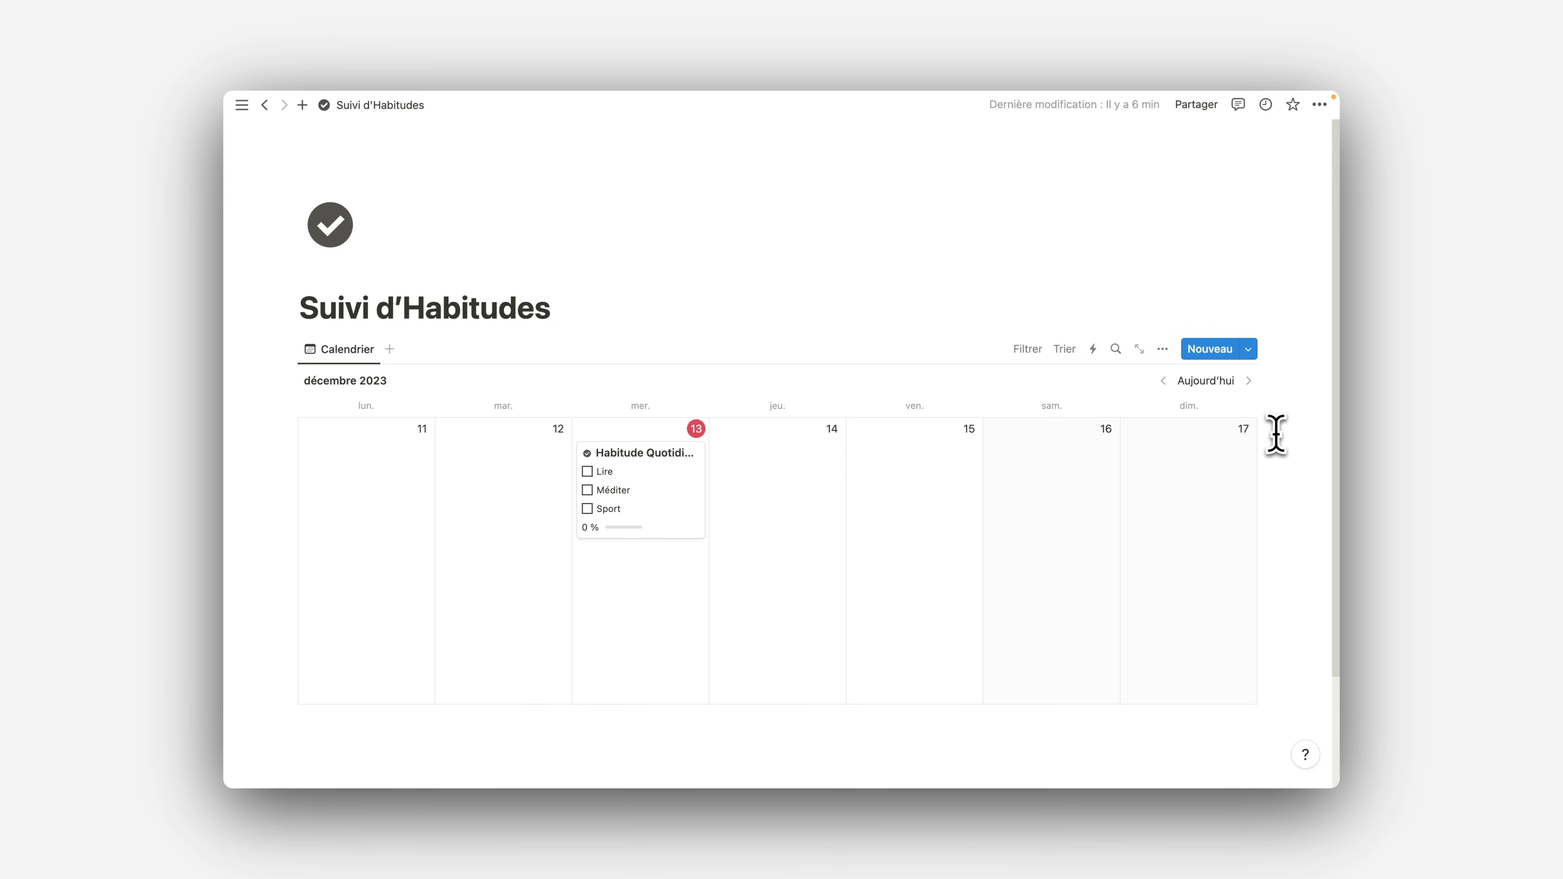
- Insert a button block between the page title and the calendar and name it Lire
left_click(594, 315)
key("Return")
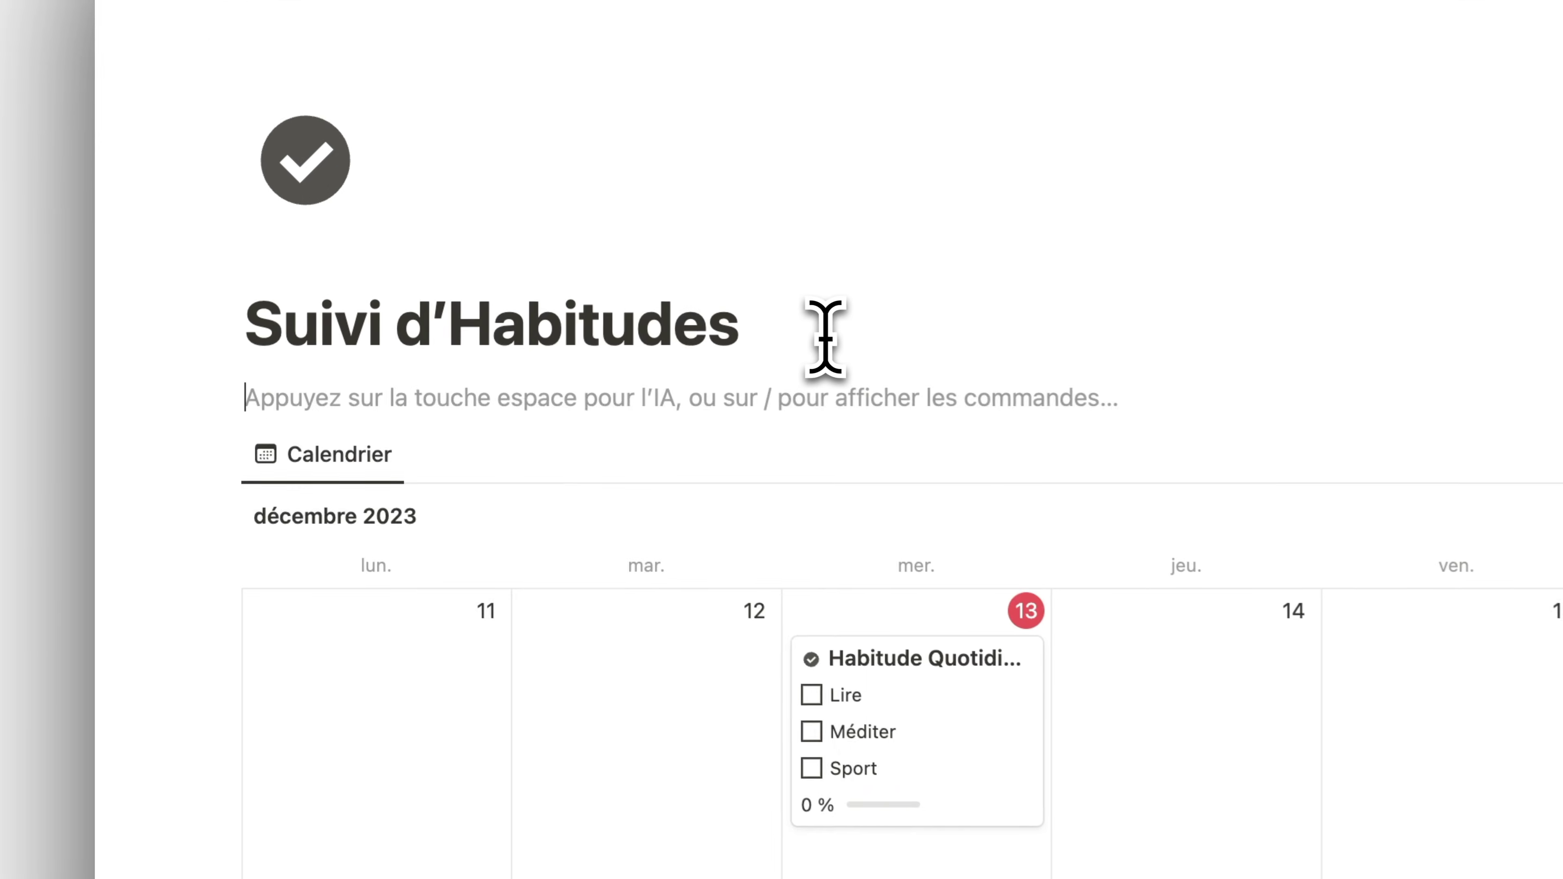
type("/bouton")
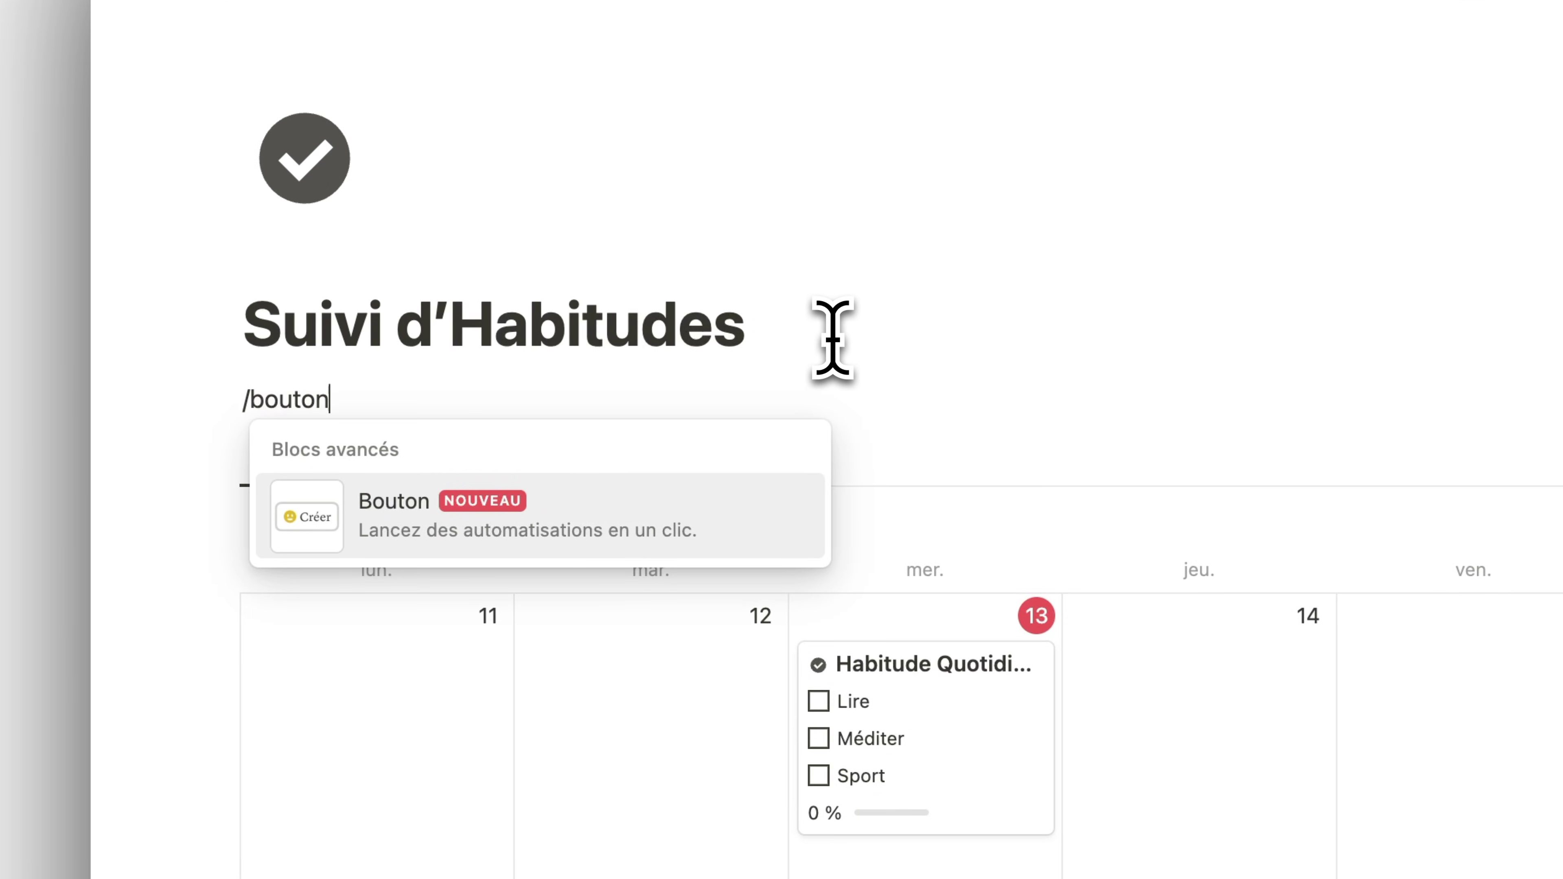
key("Return")
left_click(460, 487)
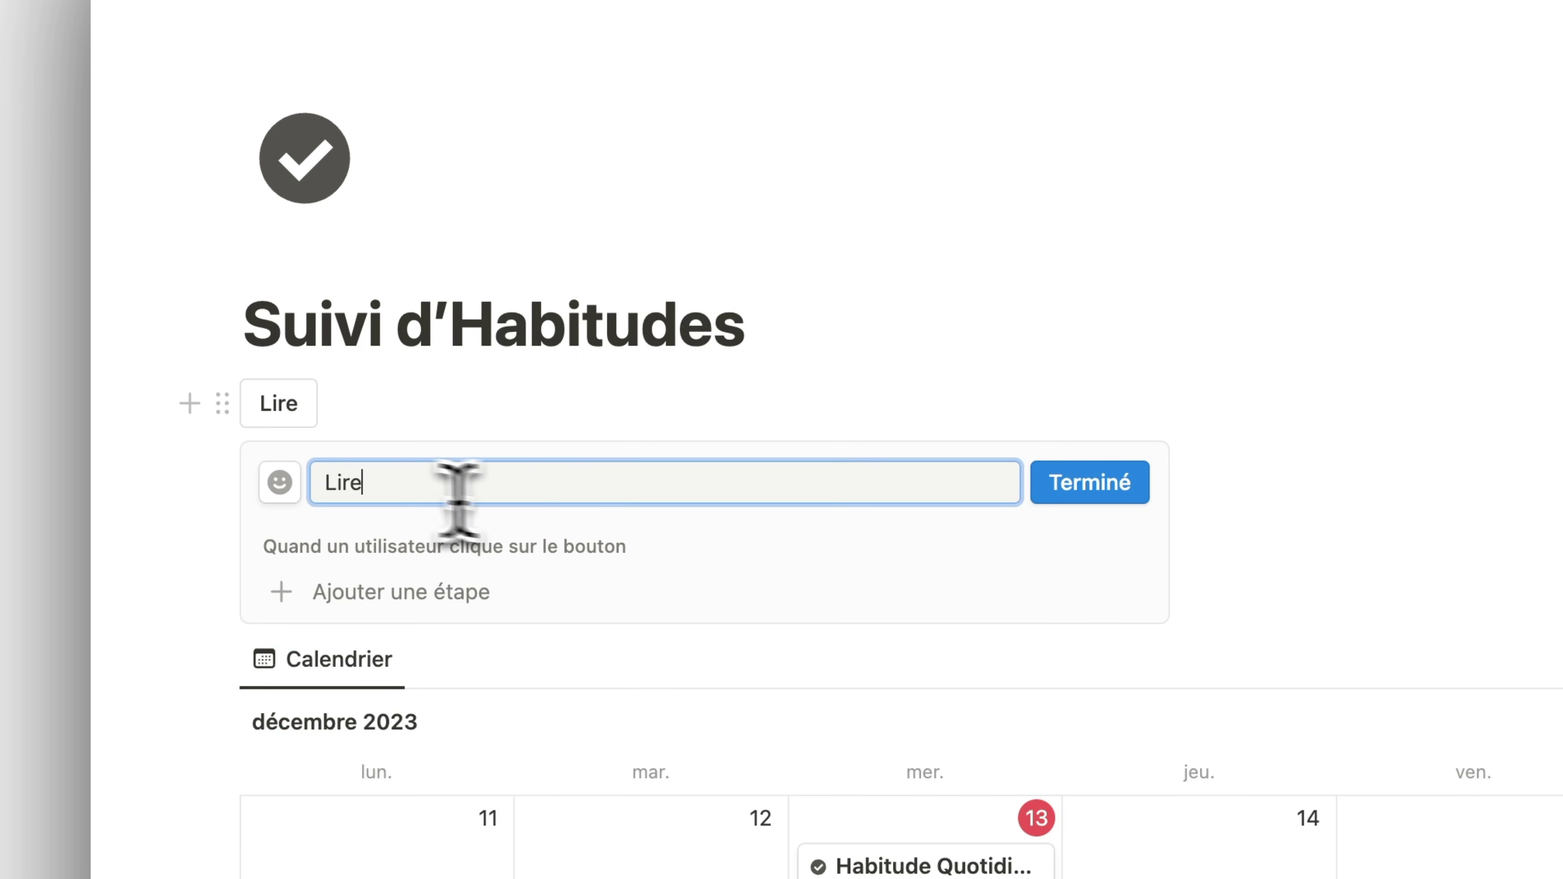
- Search the icons for "book" and give the Lire button the open book icon
left_click(279, 482)
scroll(277, 524, "down", 3)
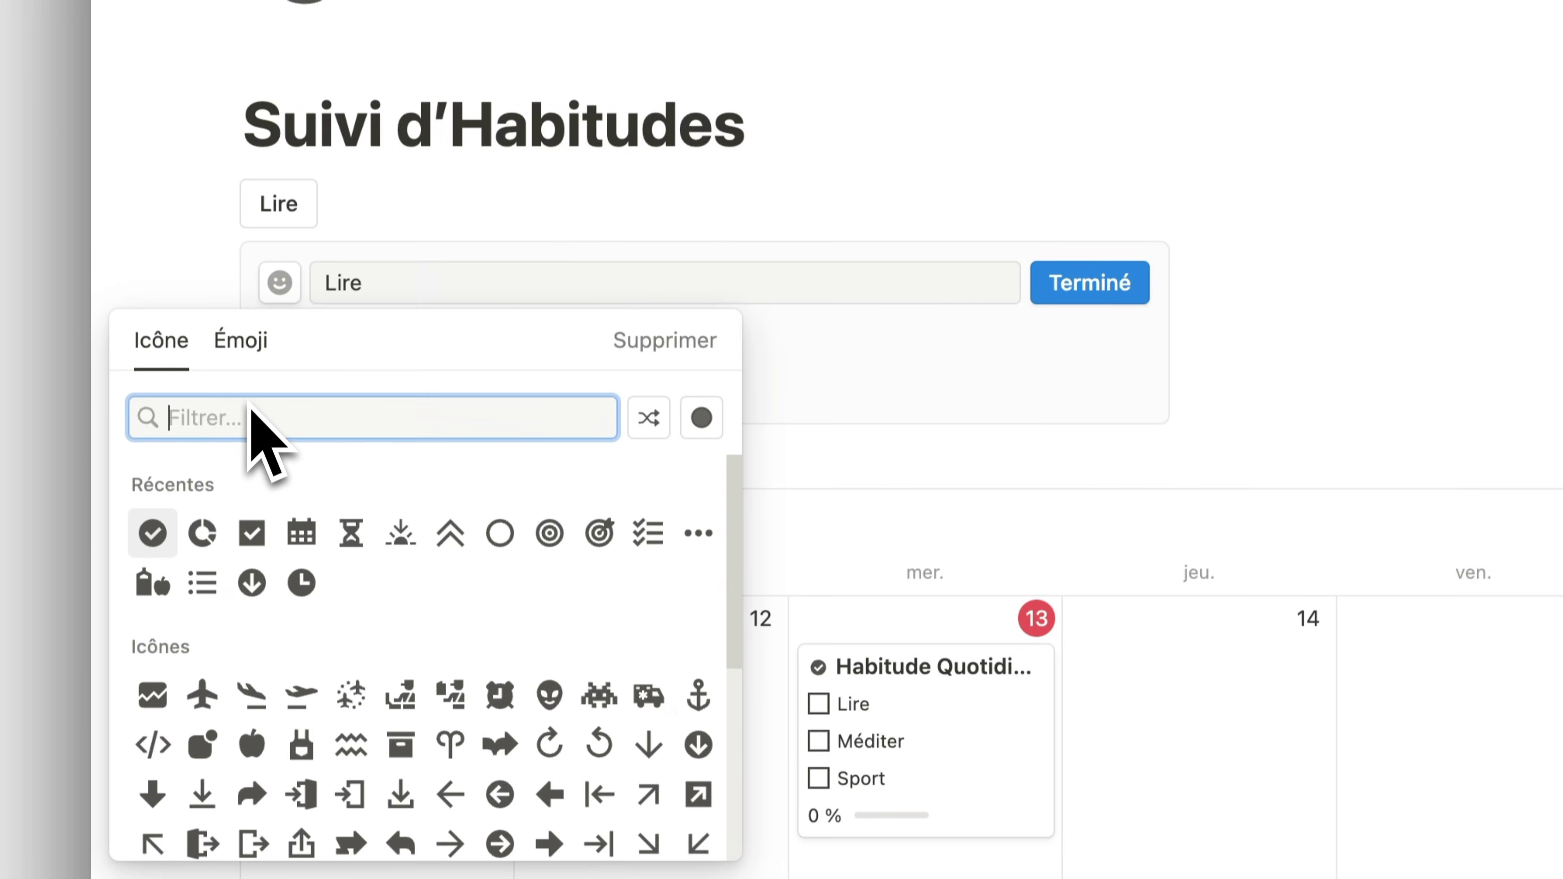
type("book")
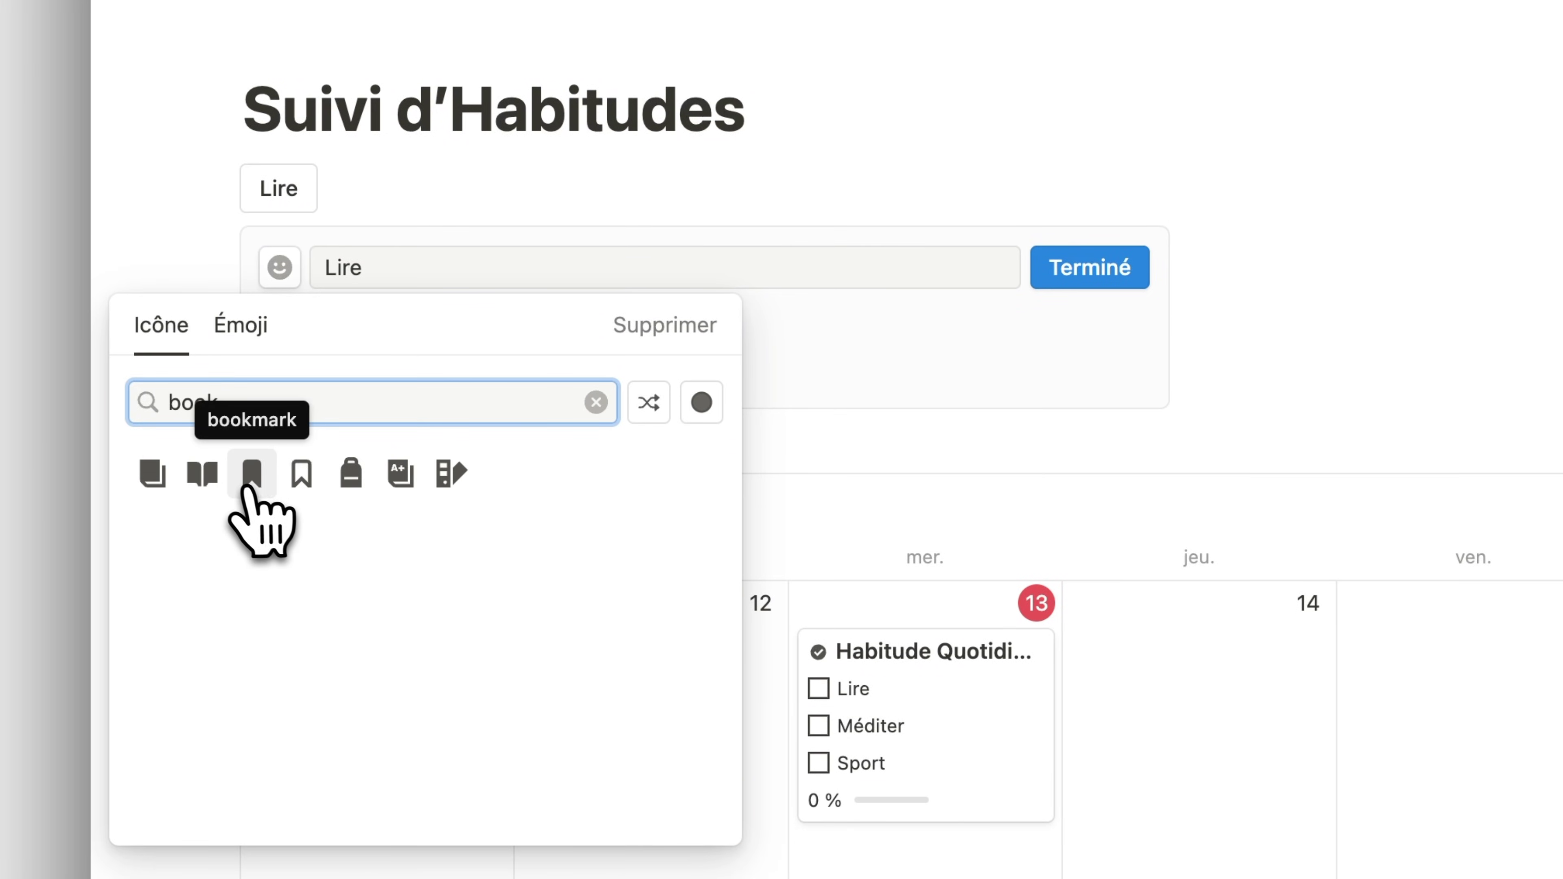
left_click(203, 474)
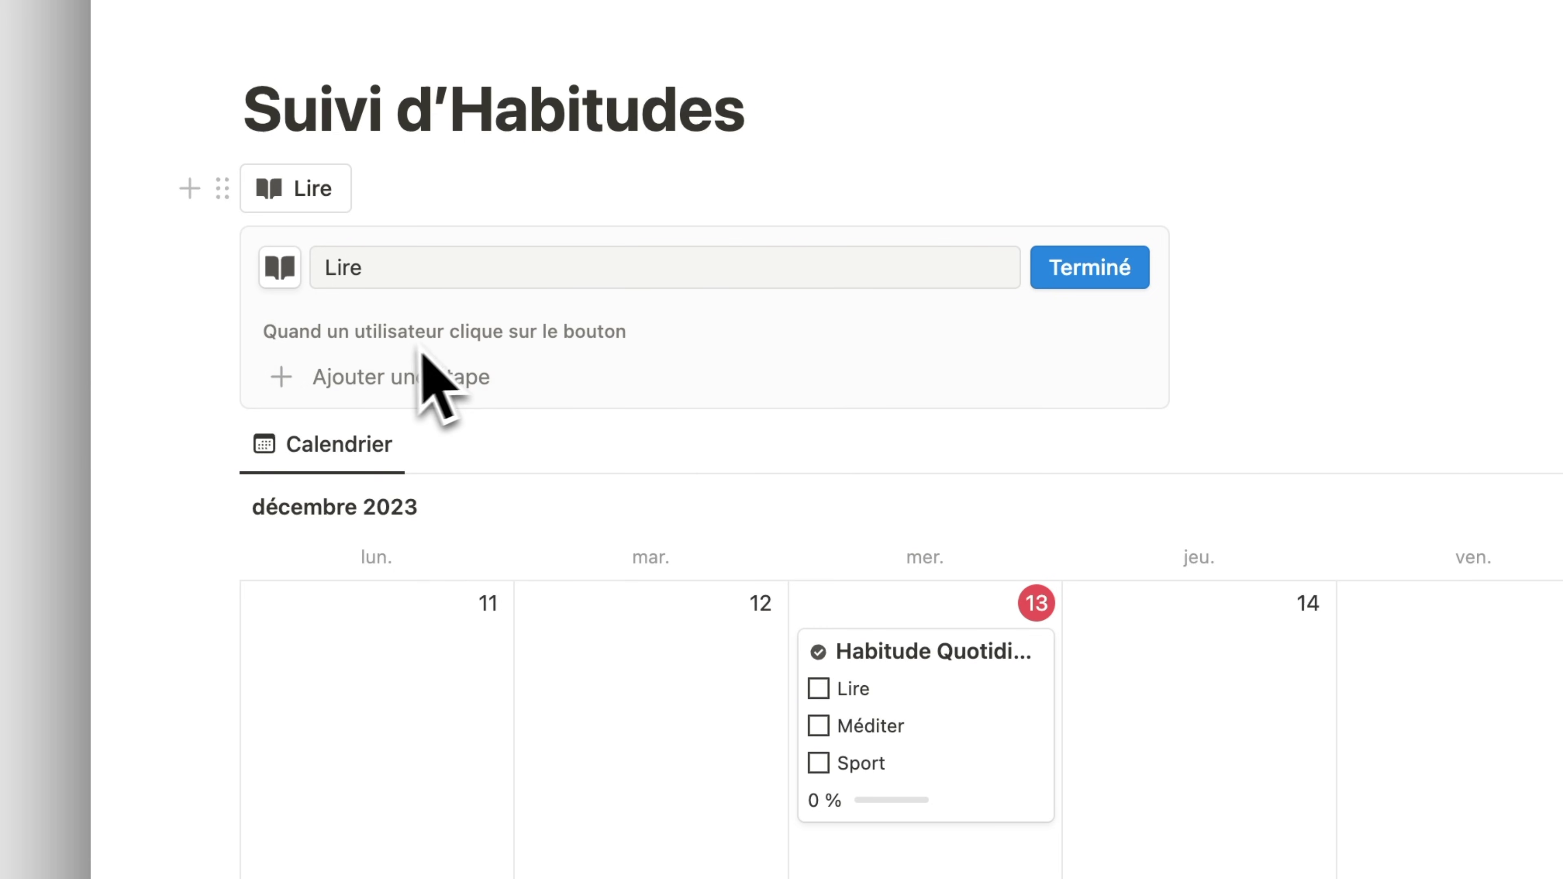
- Add a Modifier des pages dans… action to the Lire button, targeting the Suivi d'Habitudes database
left_click(407, 377)
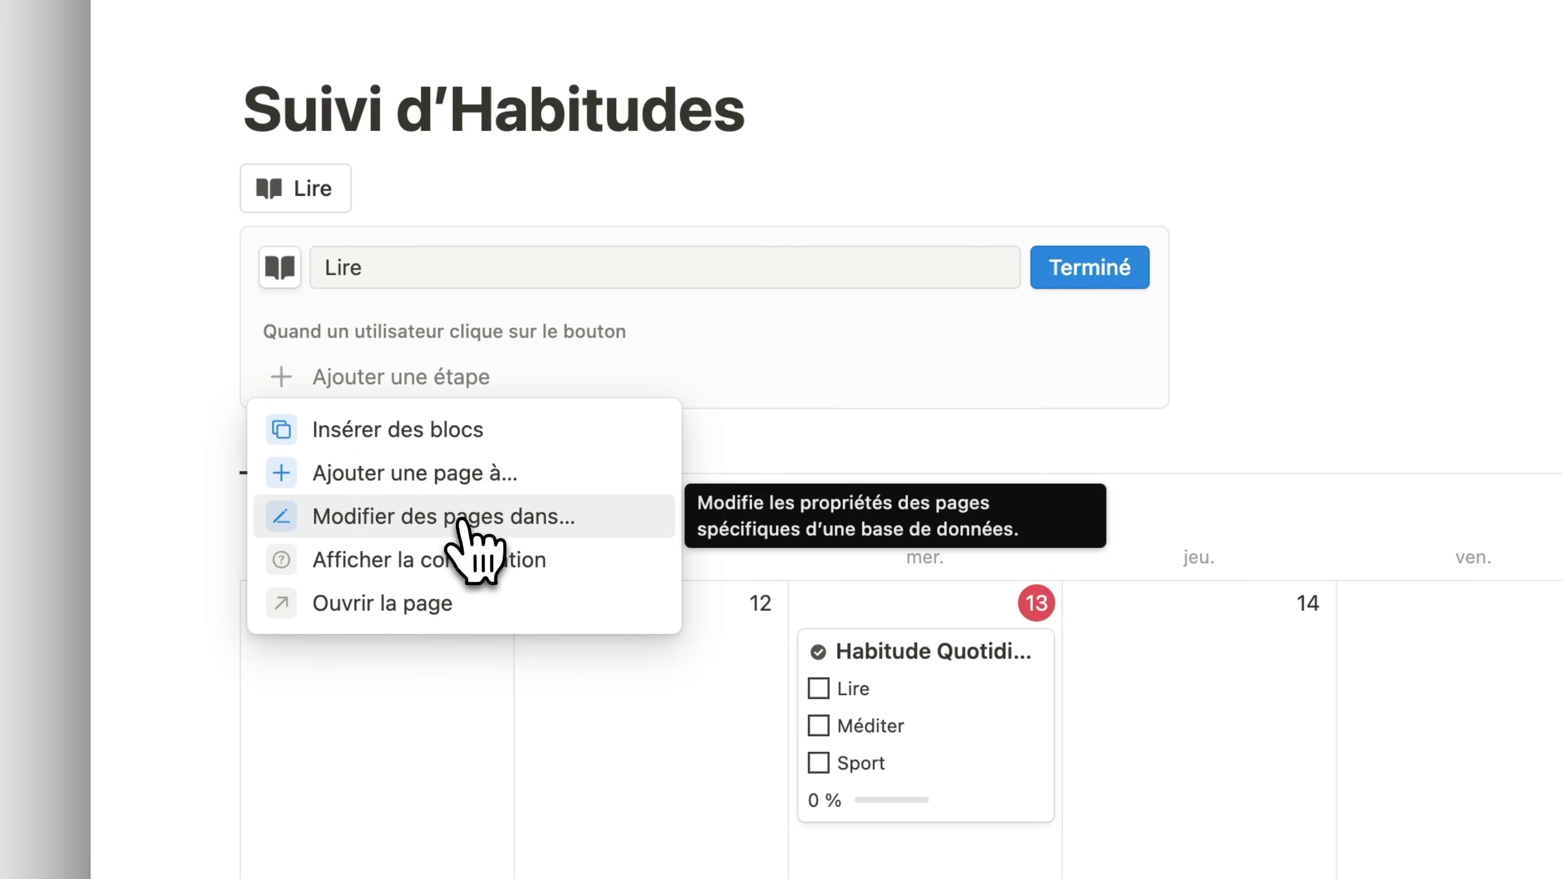
left_click(472, 545)
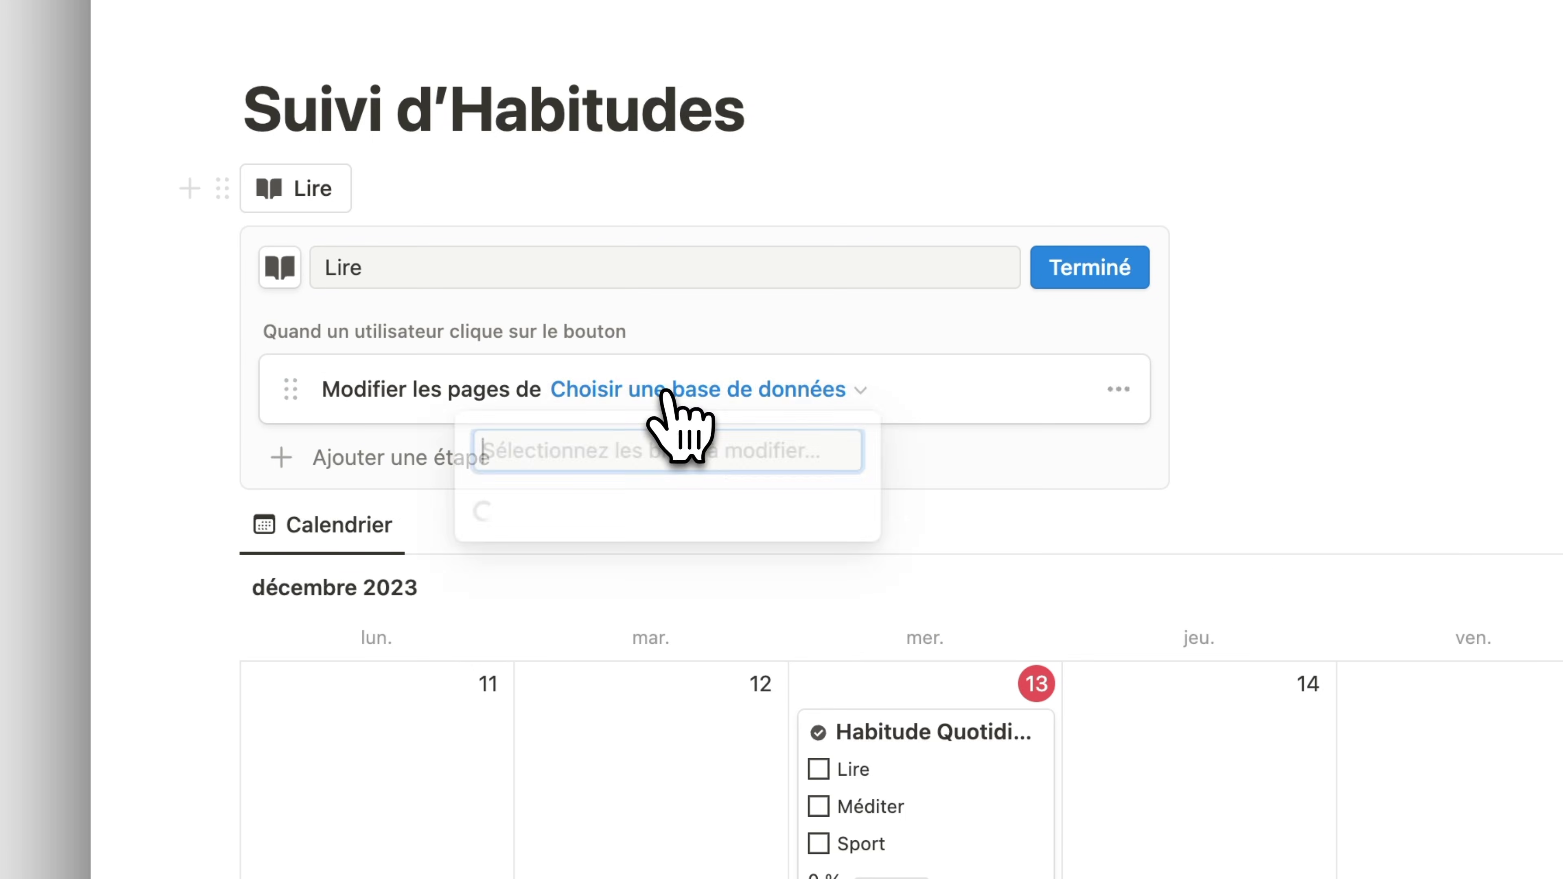
left_click(671, 390)
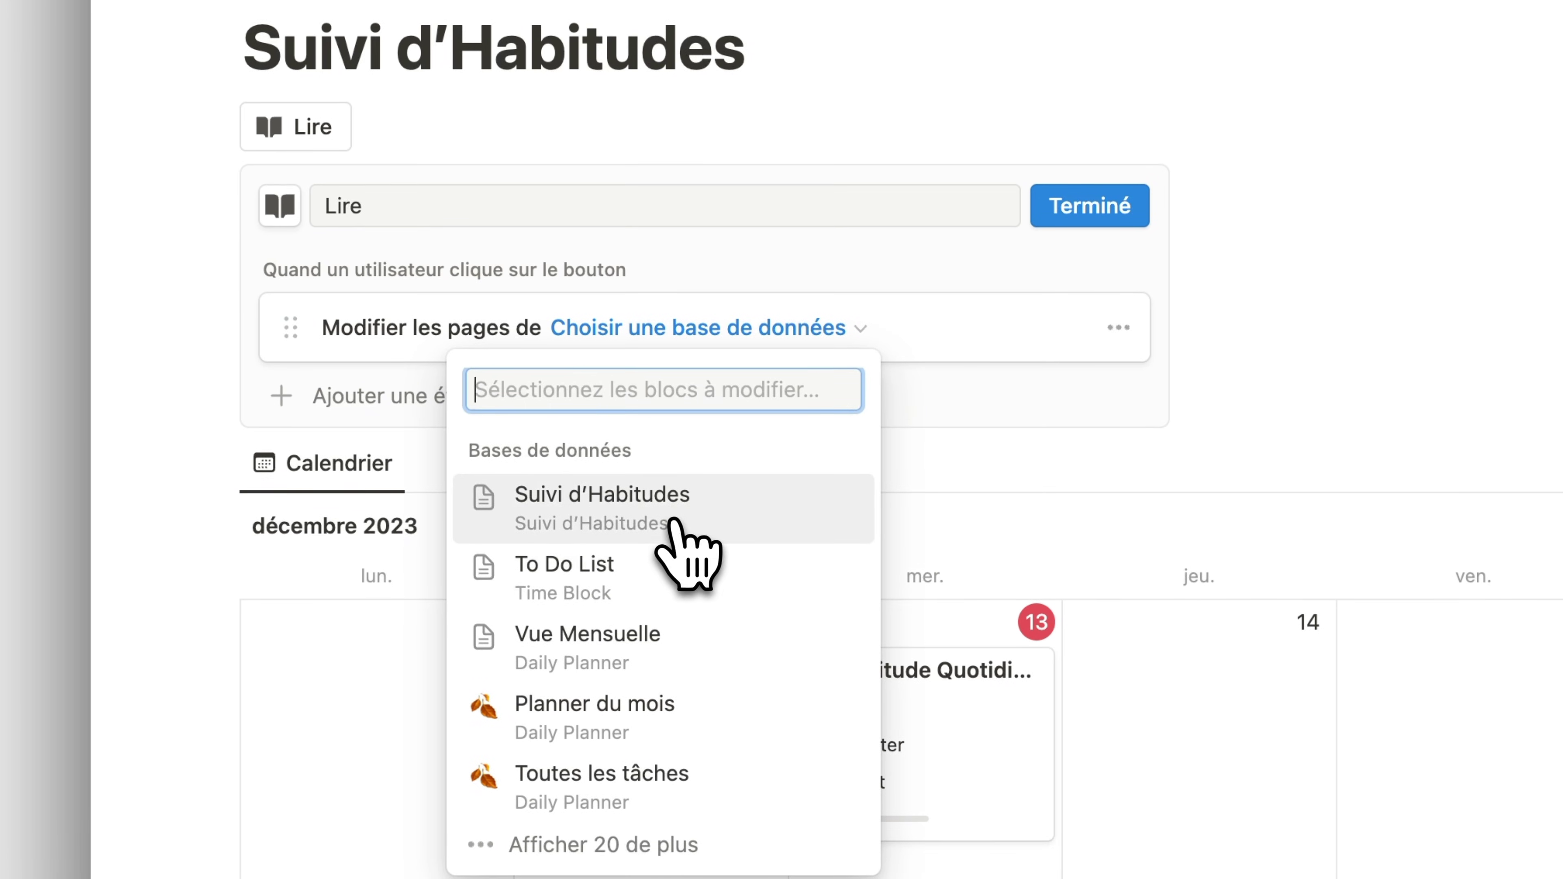
left_click(634, 508)
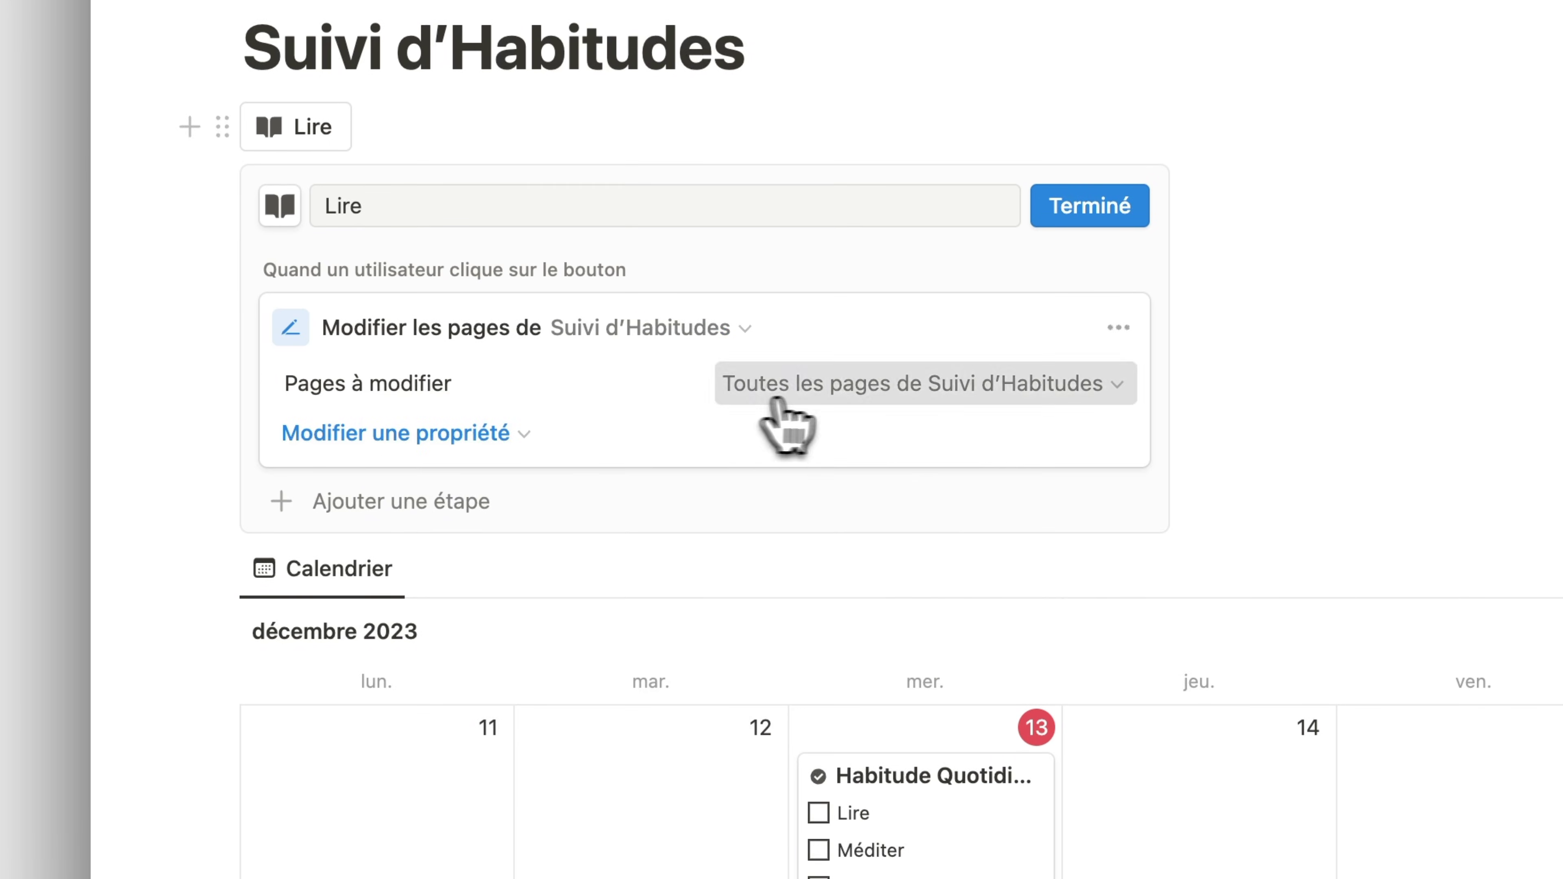
- Filter the pages the Lire button modifies with the rule Date, Est le, Aujourd'hui
left_click(752, 399)
left_click(613, 440)
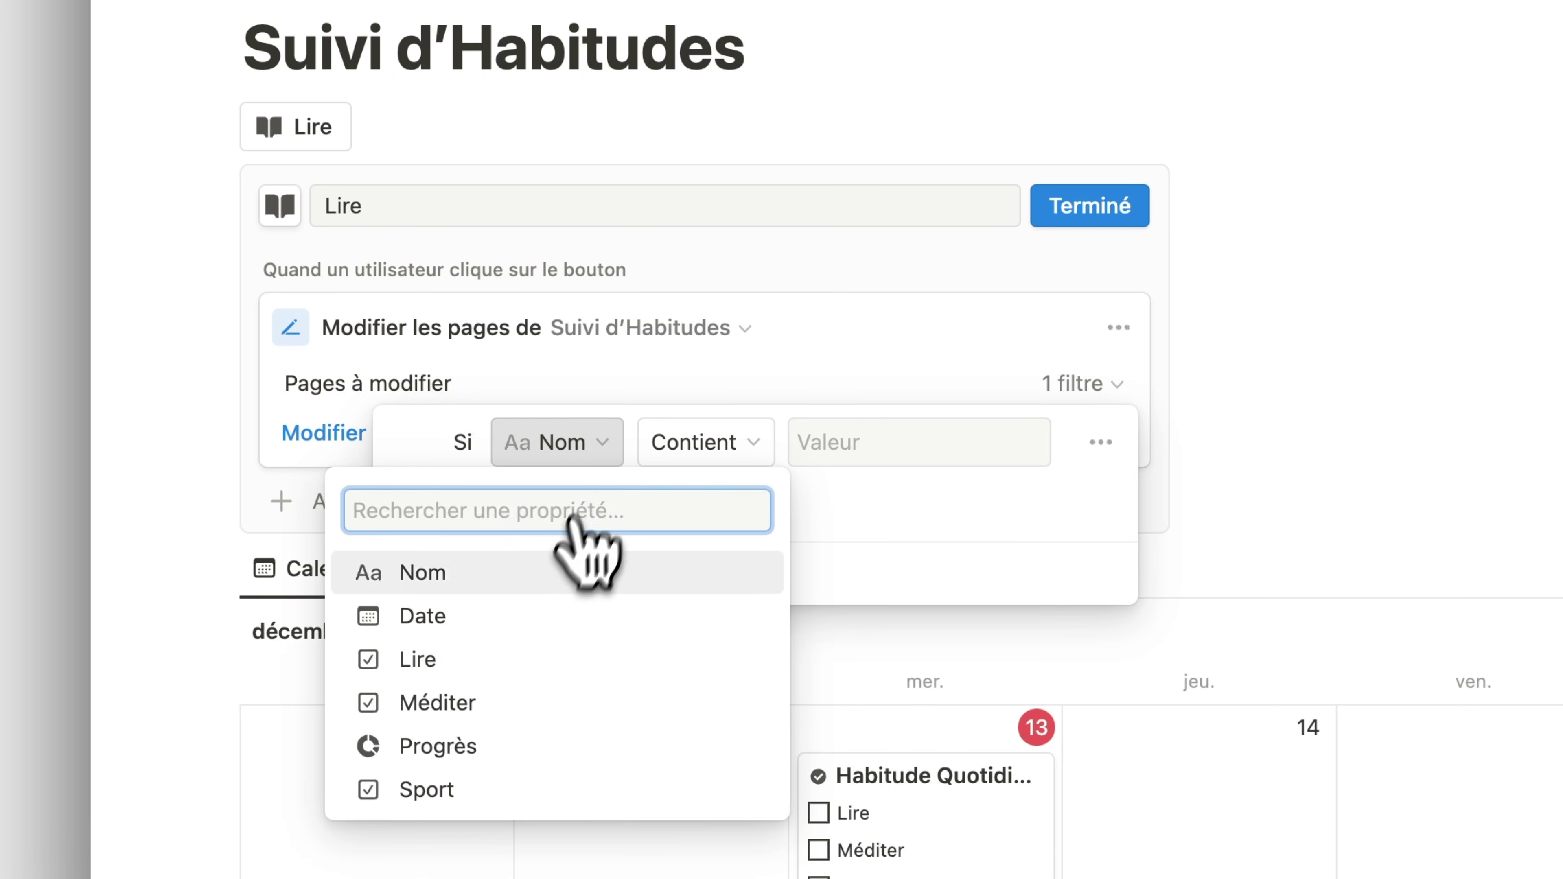
left_click(542, 616)
left_click(530, 453)
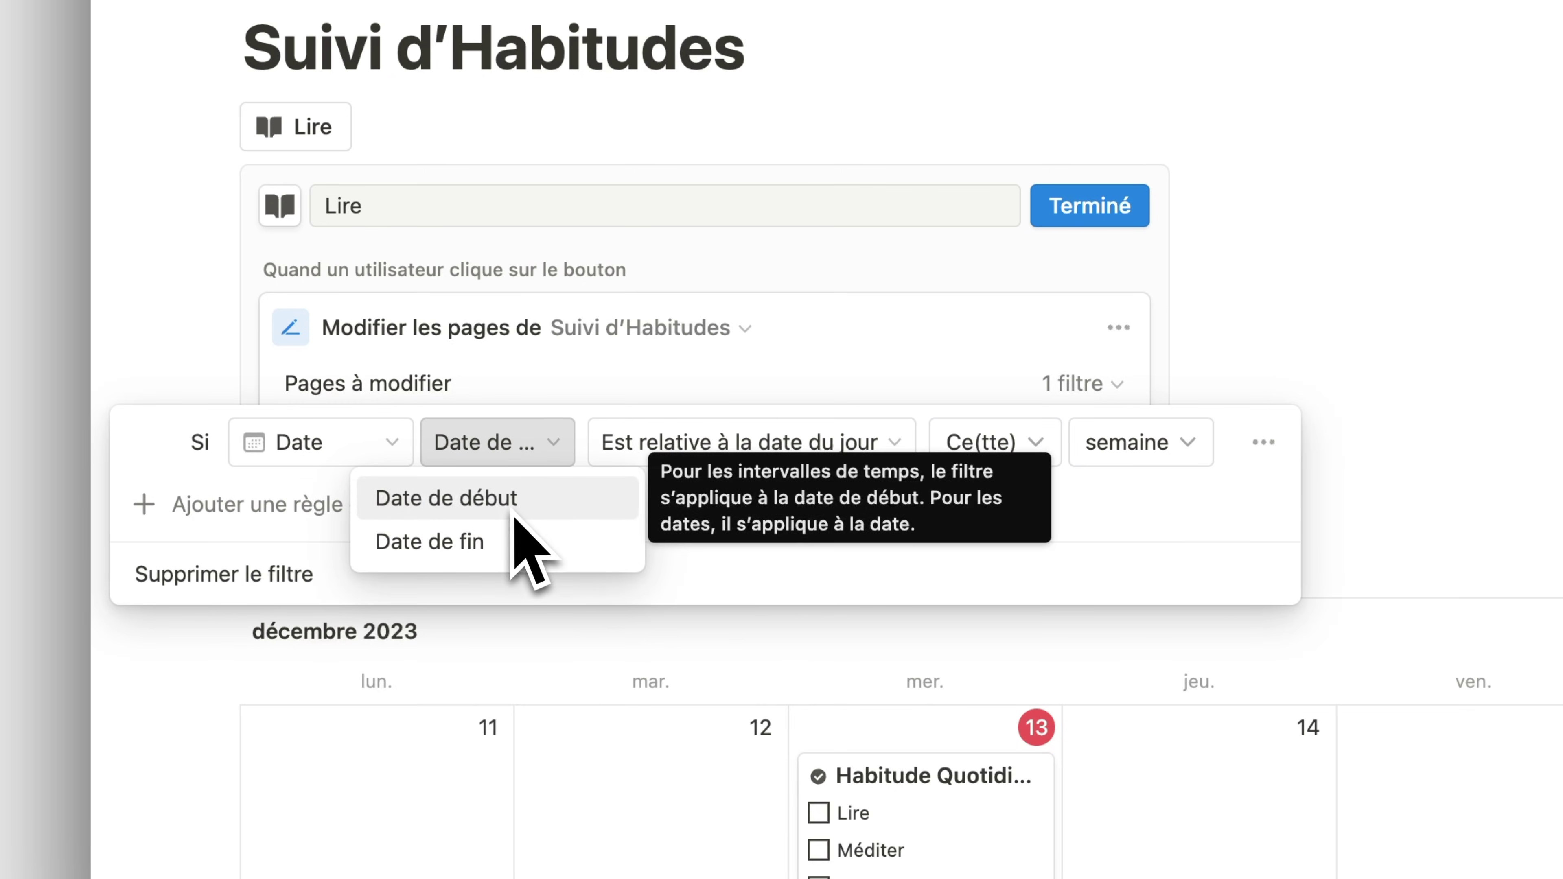
left_click(656, 456)
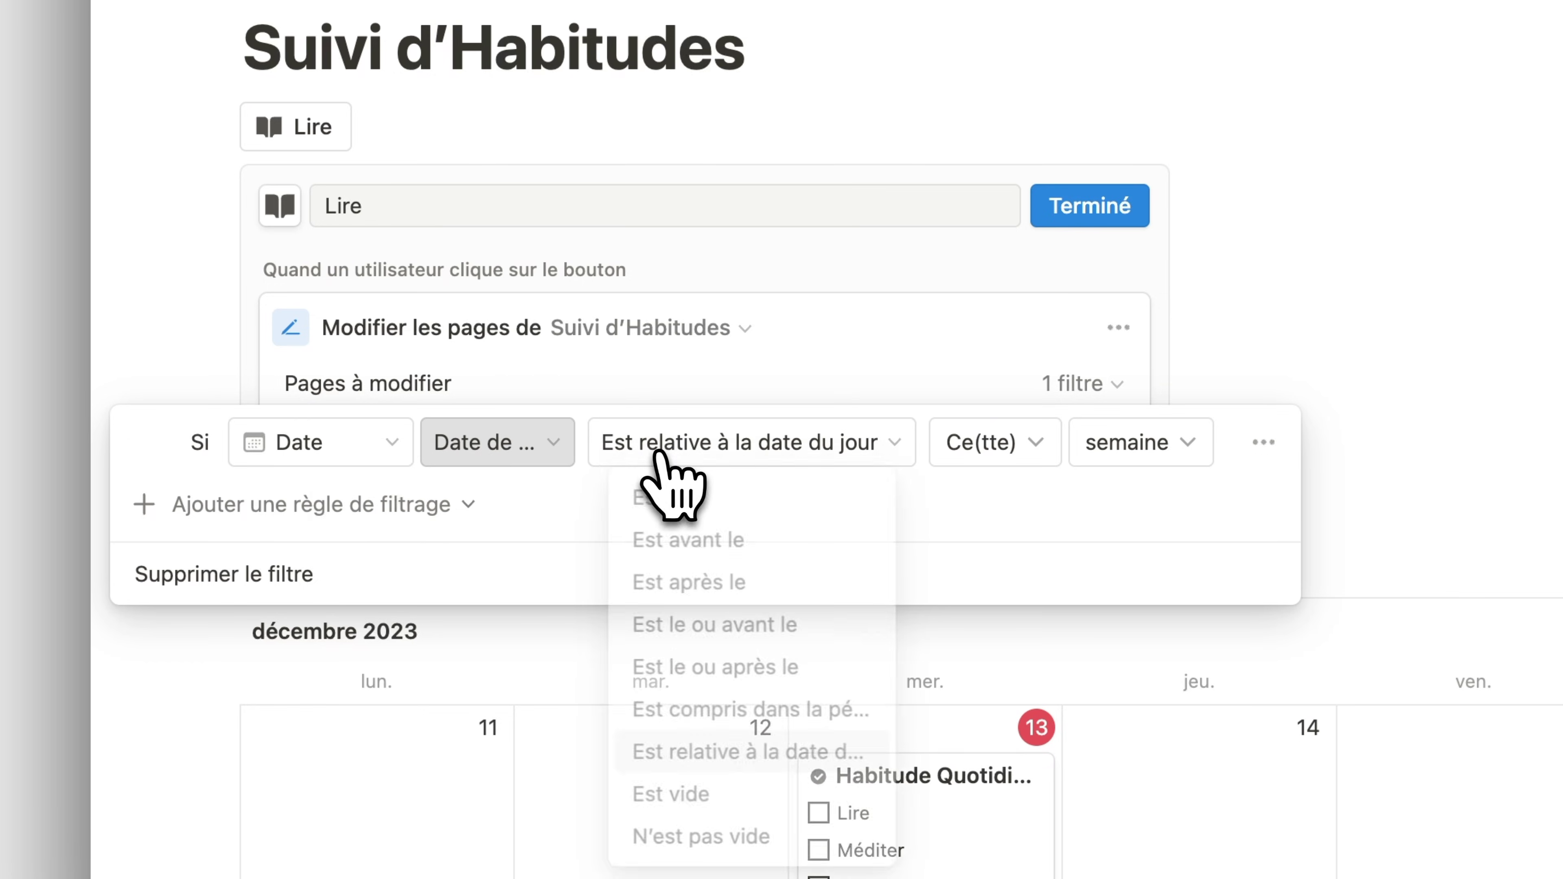
left_click(701, 495)
left_click(947, 445)
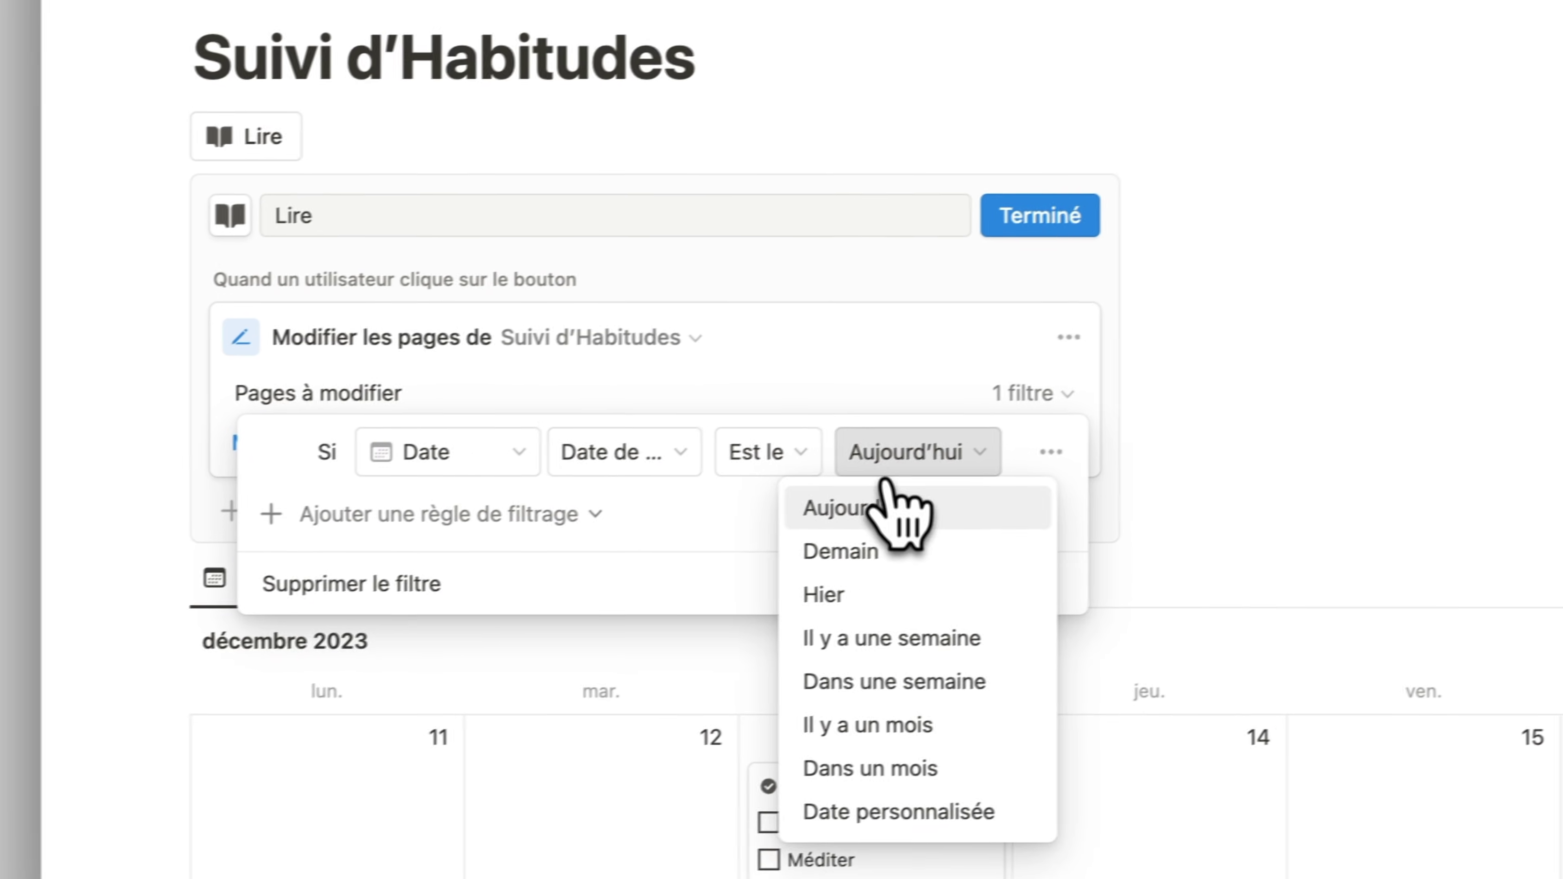
left_click(892, 502)
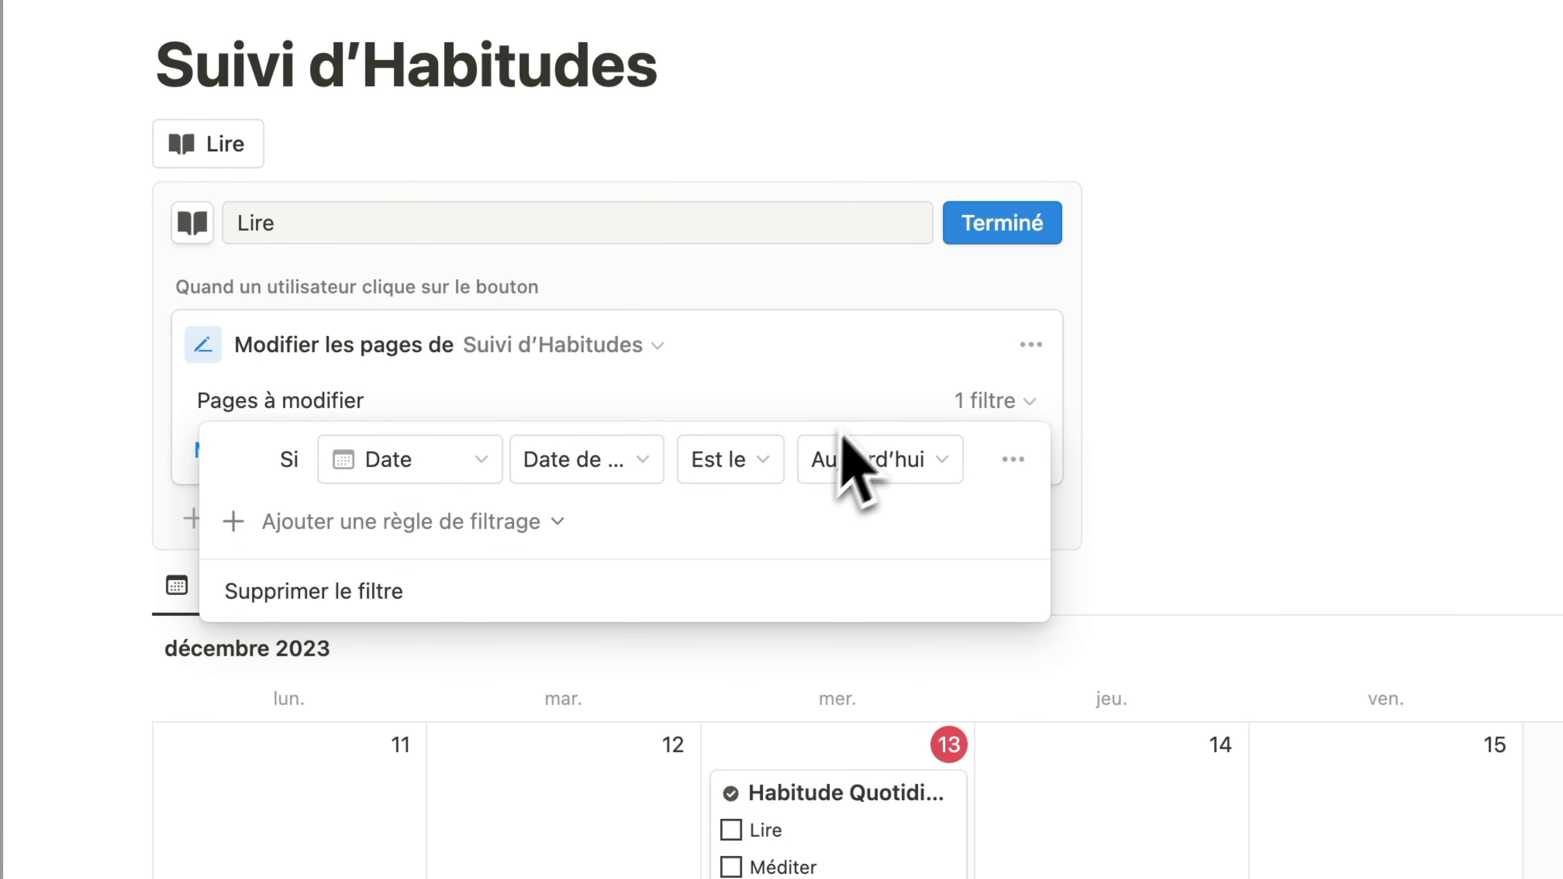
left_click(942, 402)
- Make the button set the Lire property to Cochée and finish its configuration
left_click(369, 450)
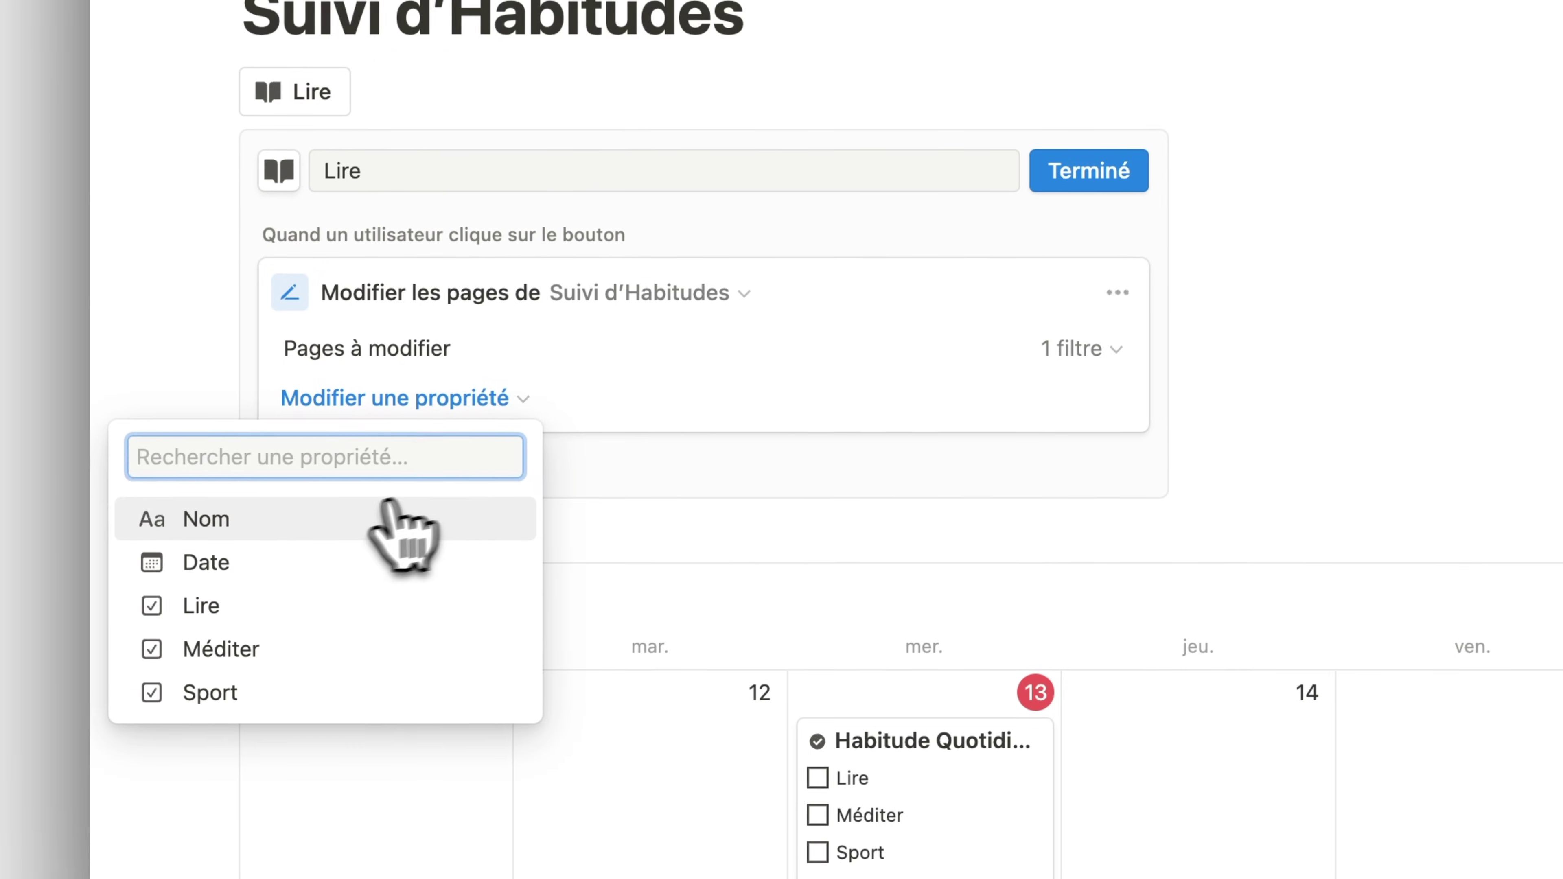
left_click(271, 605)
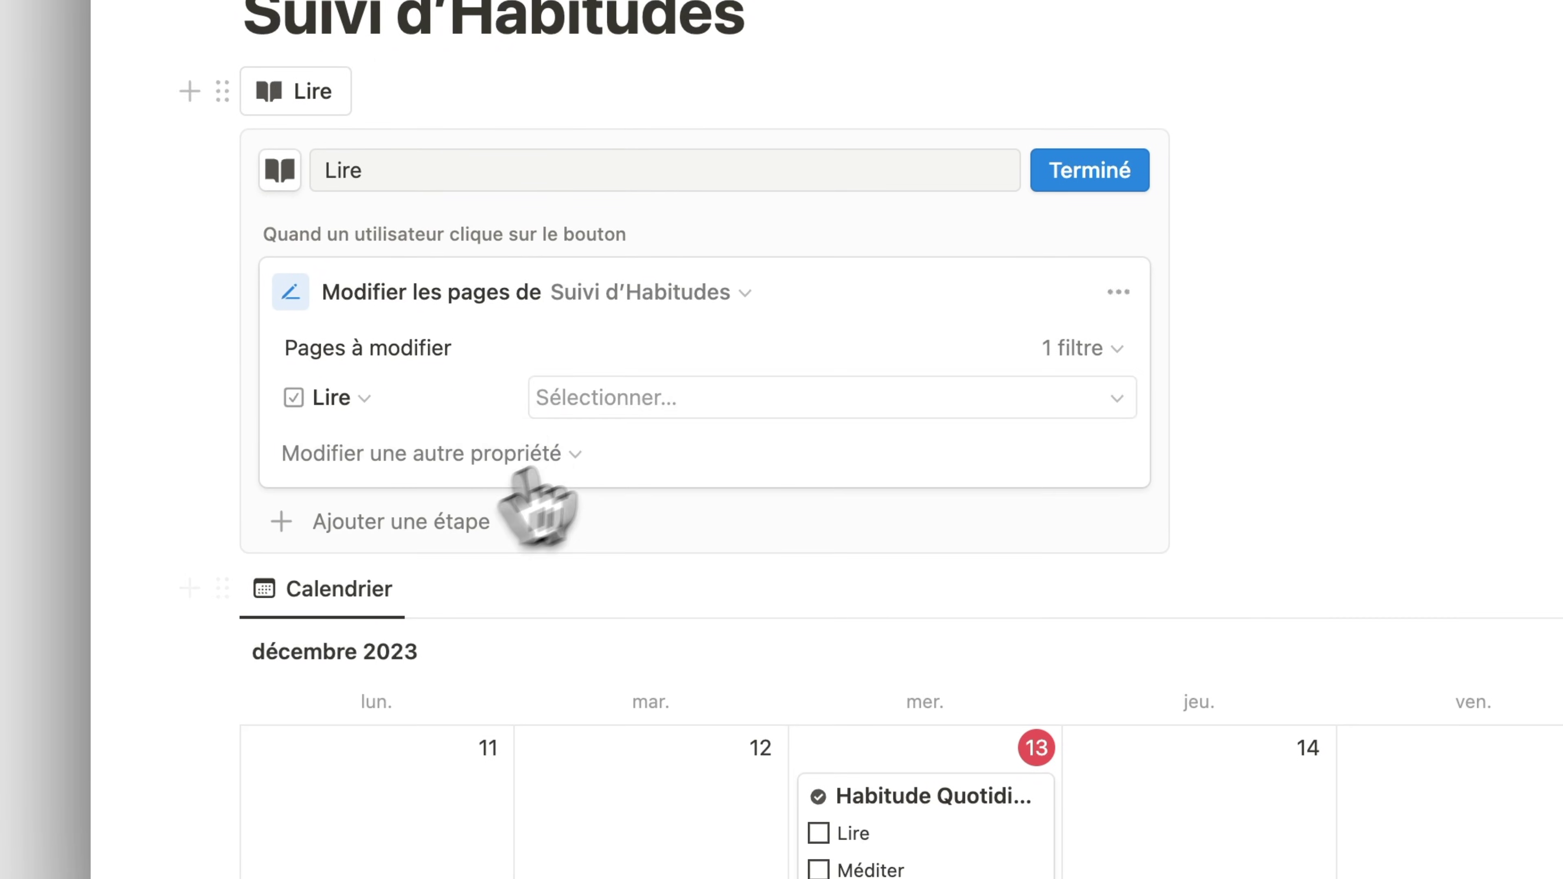
left_click(671, 399)
left_click(778, 545)
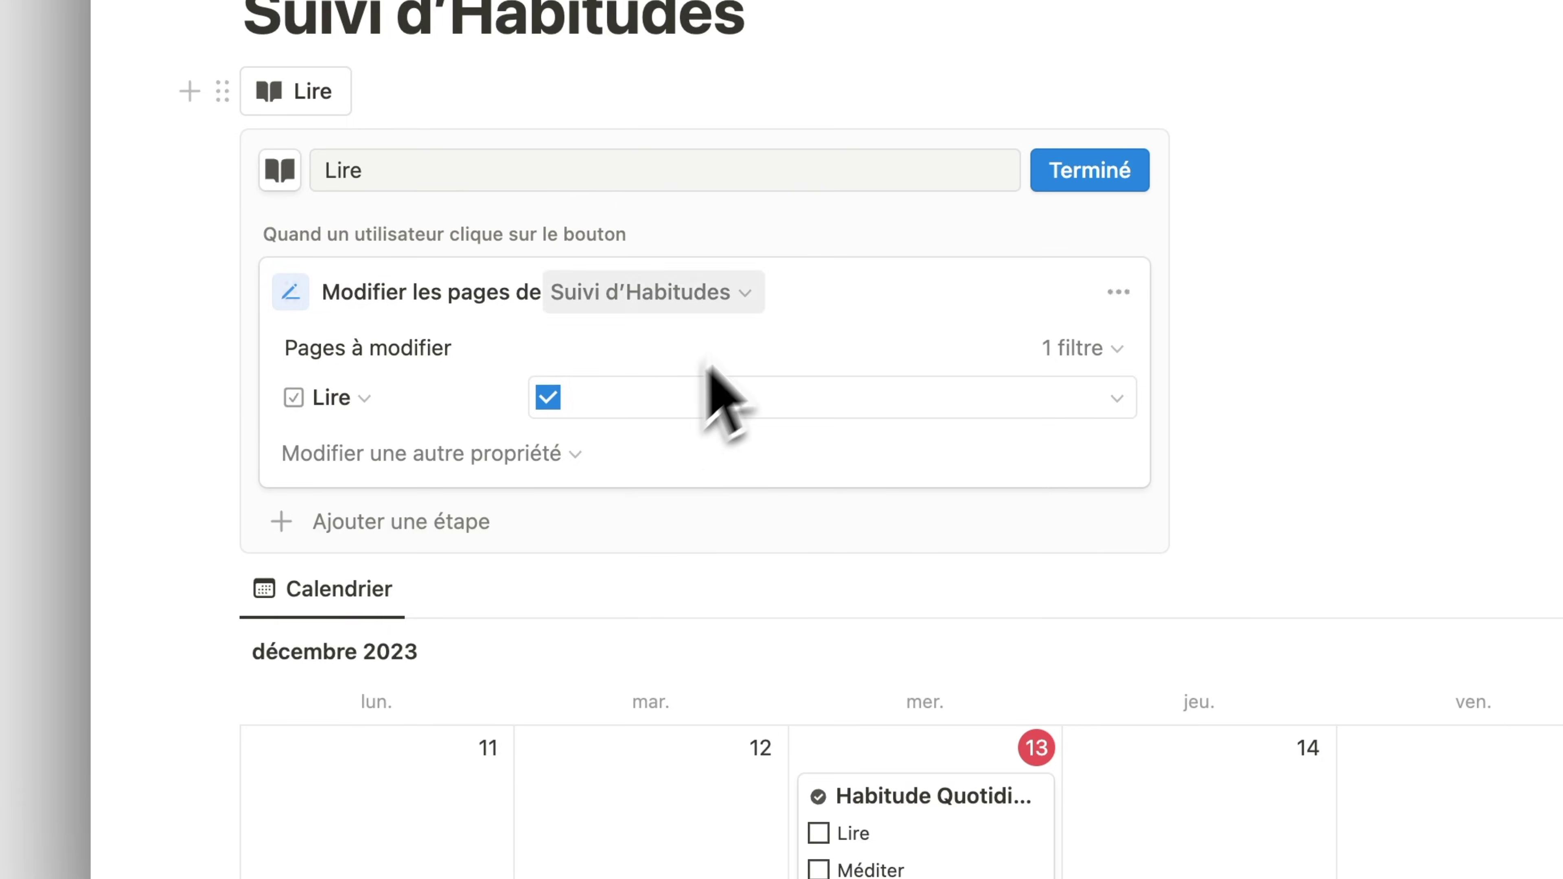
left_click(1089, 170)
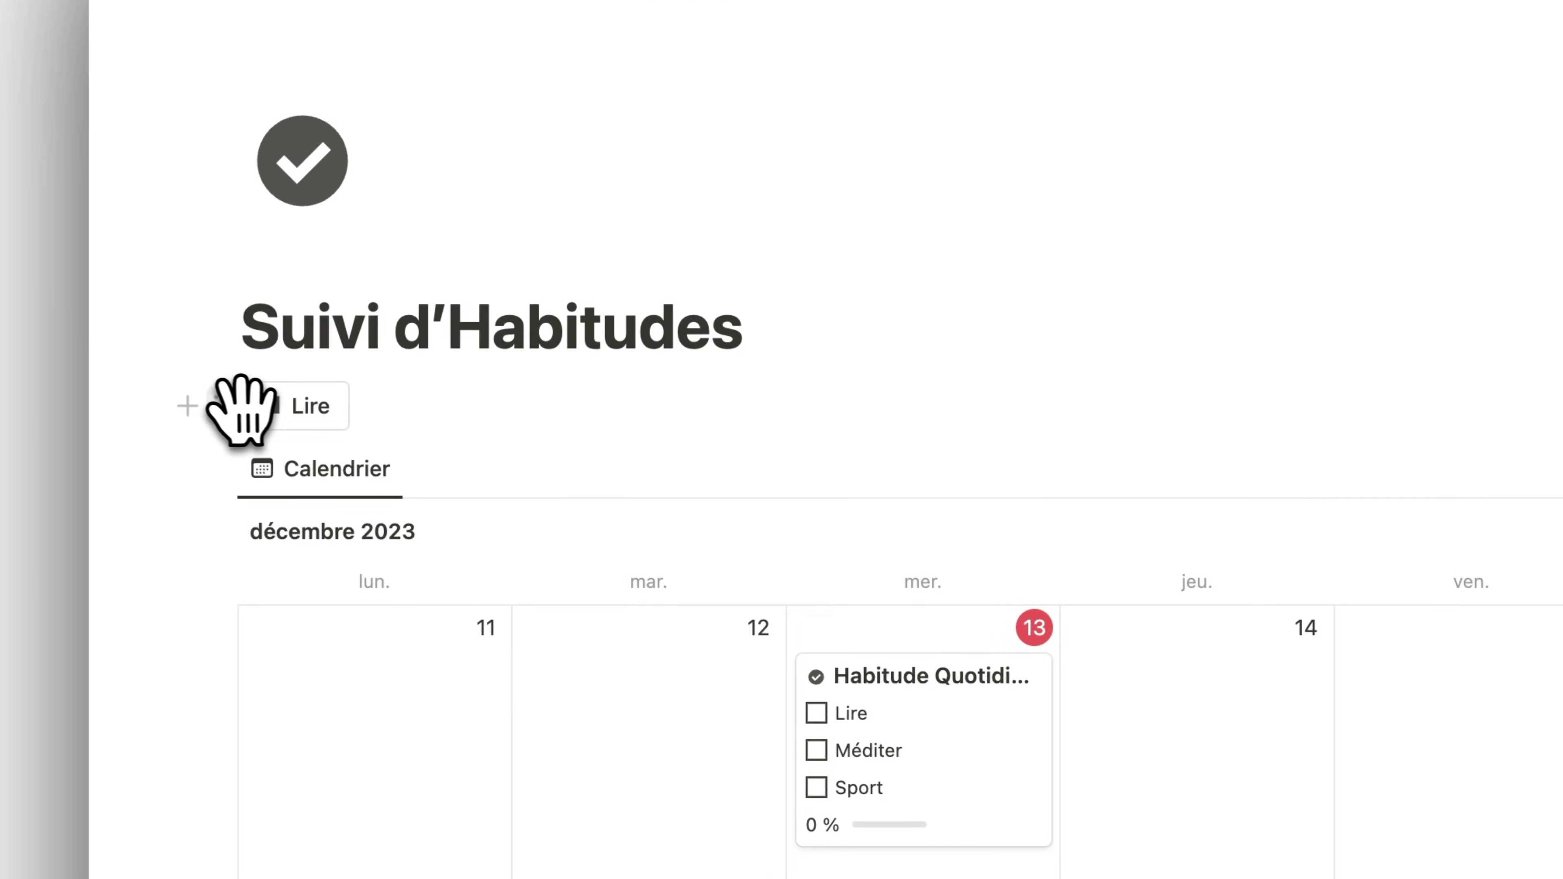
- Duplicate the Lire button twice
left_click(194, 389)
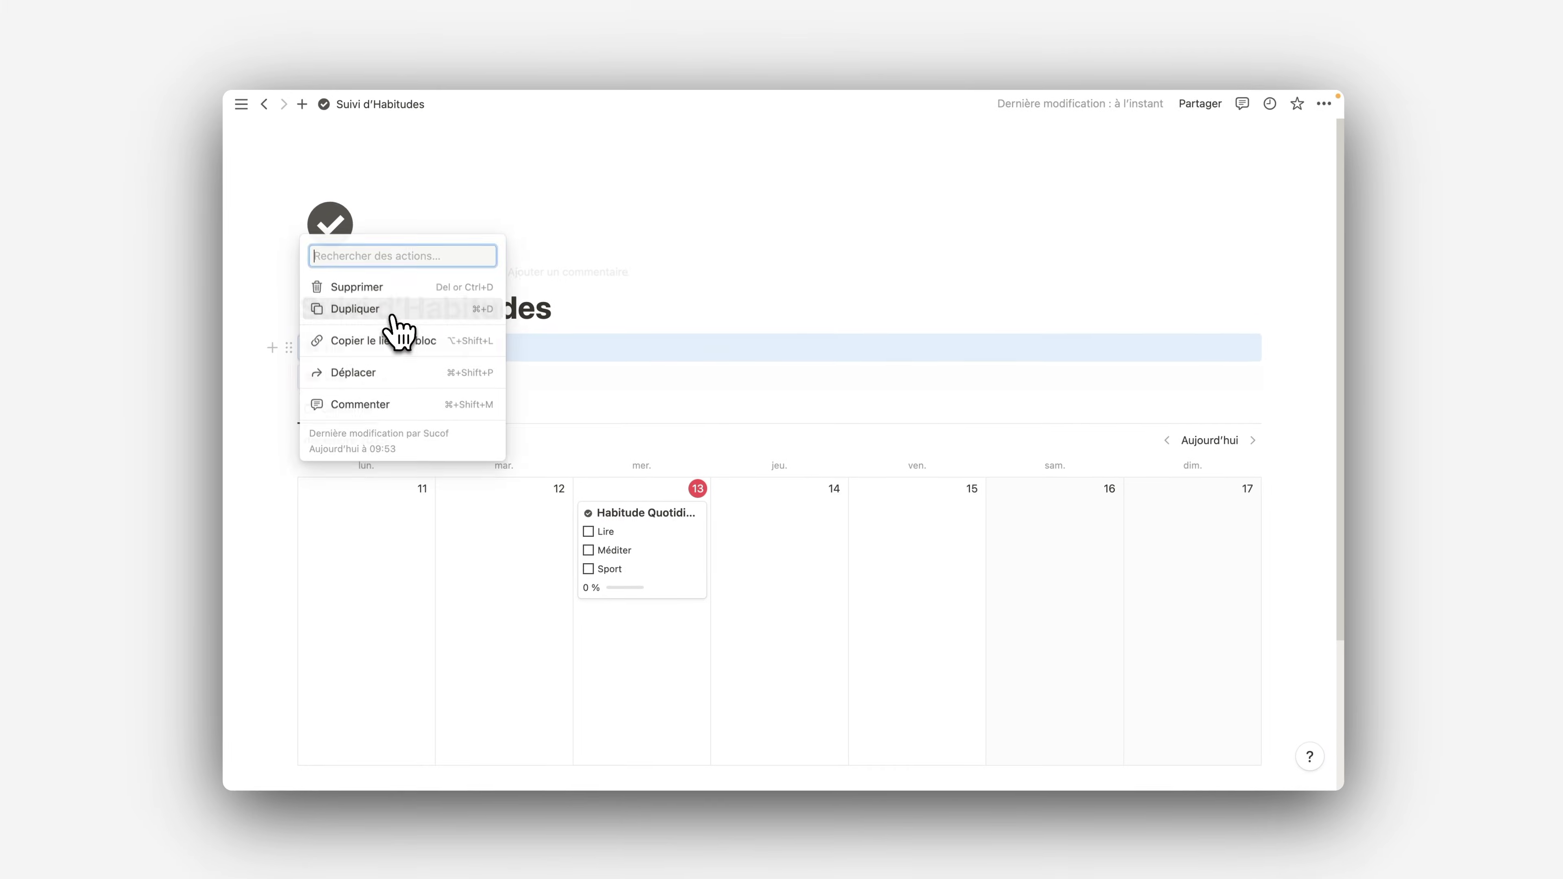
left_click(394, 317)
left_click(292, 346)
left_click(385, 311)
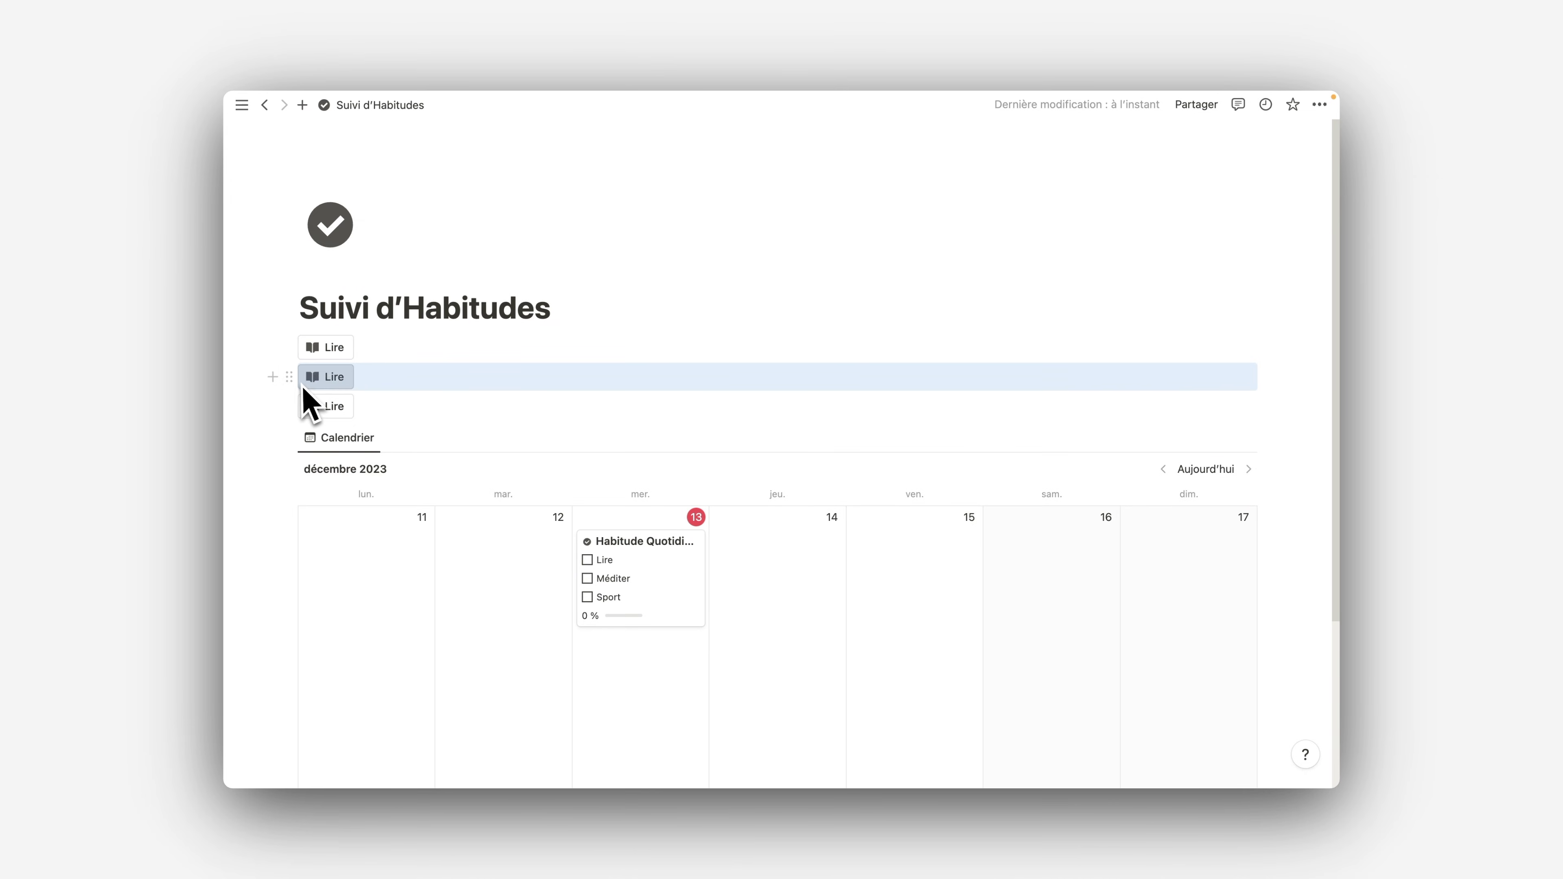
- Arrange the three Lire buttons side by side in three columns above the calendar
left_click_drag(294, 376, 1255, 346)
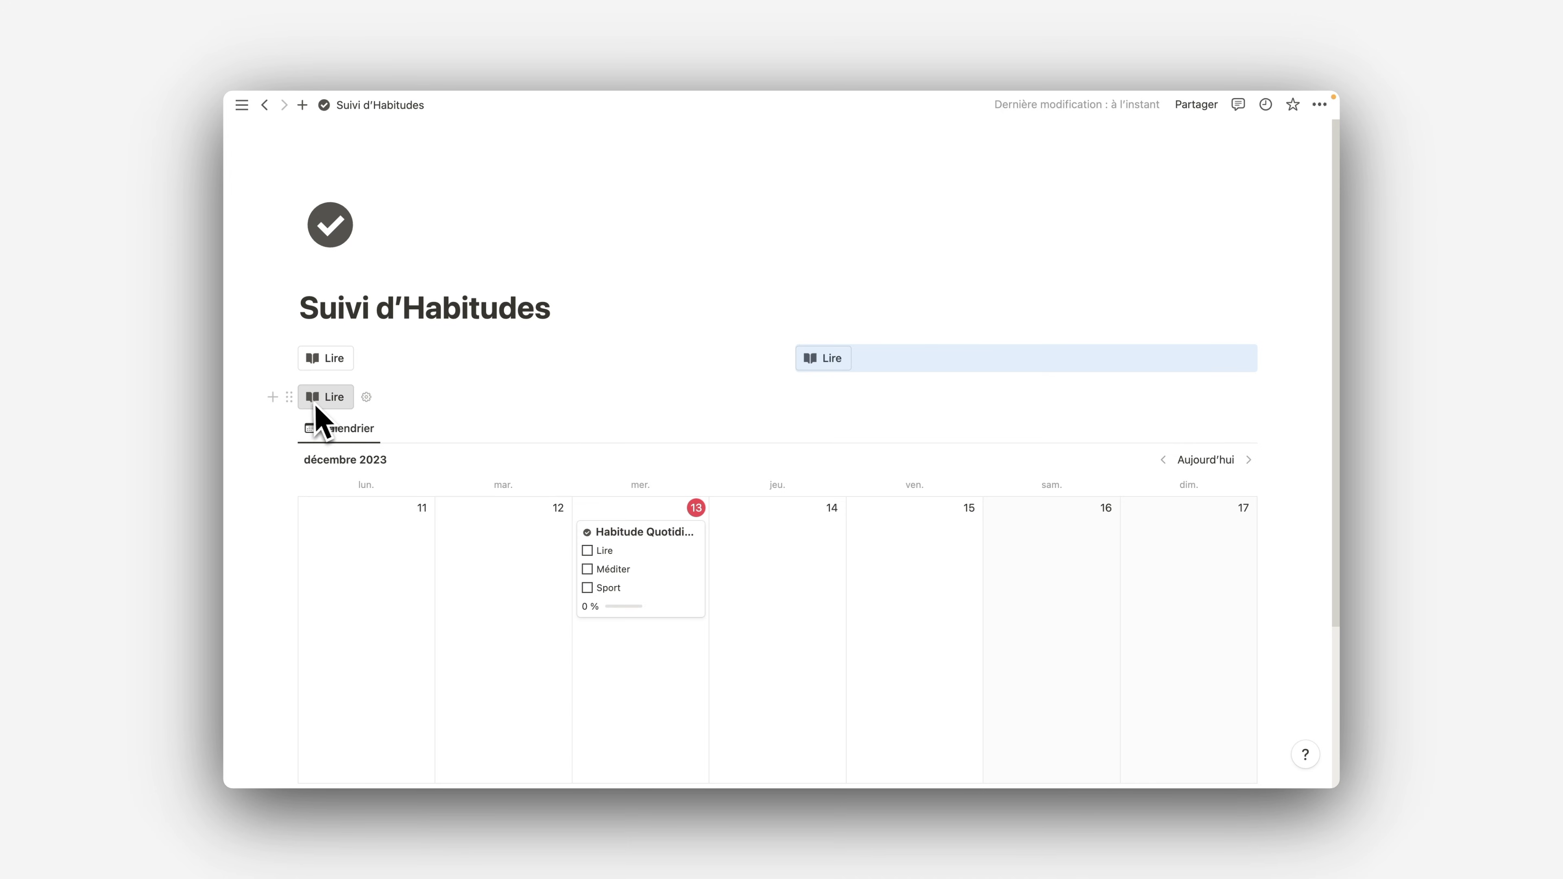
left_click_drag(289, 398, 1191, 369)
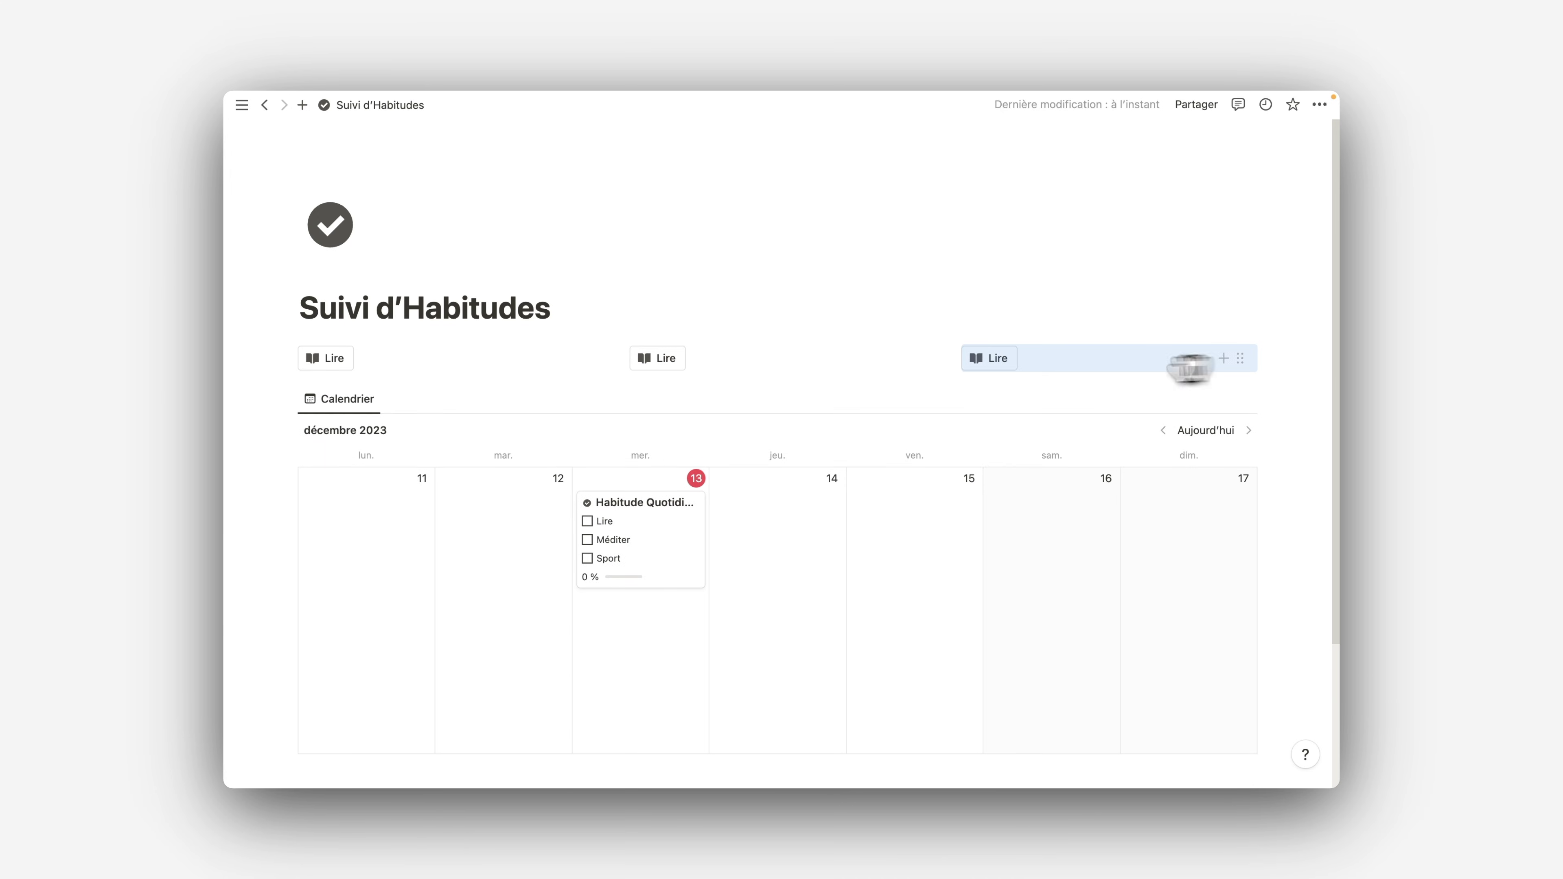
left_click(910, 377)
- Rename the middle button Méditer and replace its icon with one found by searching for "med"
left_click(697, 359)
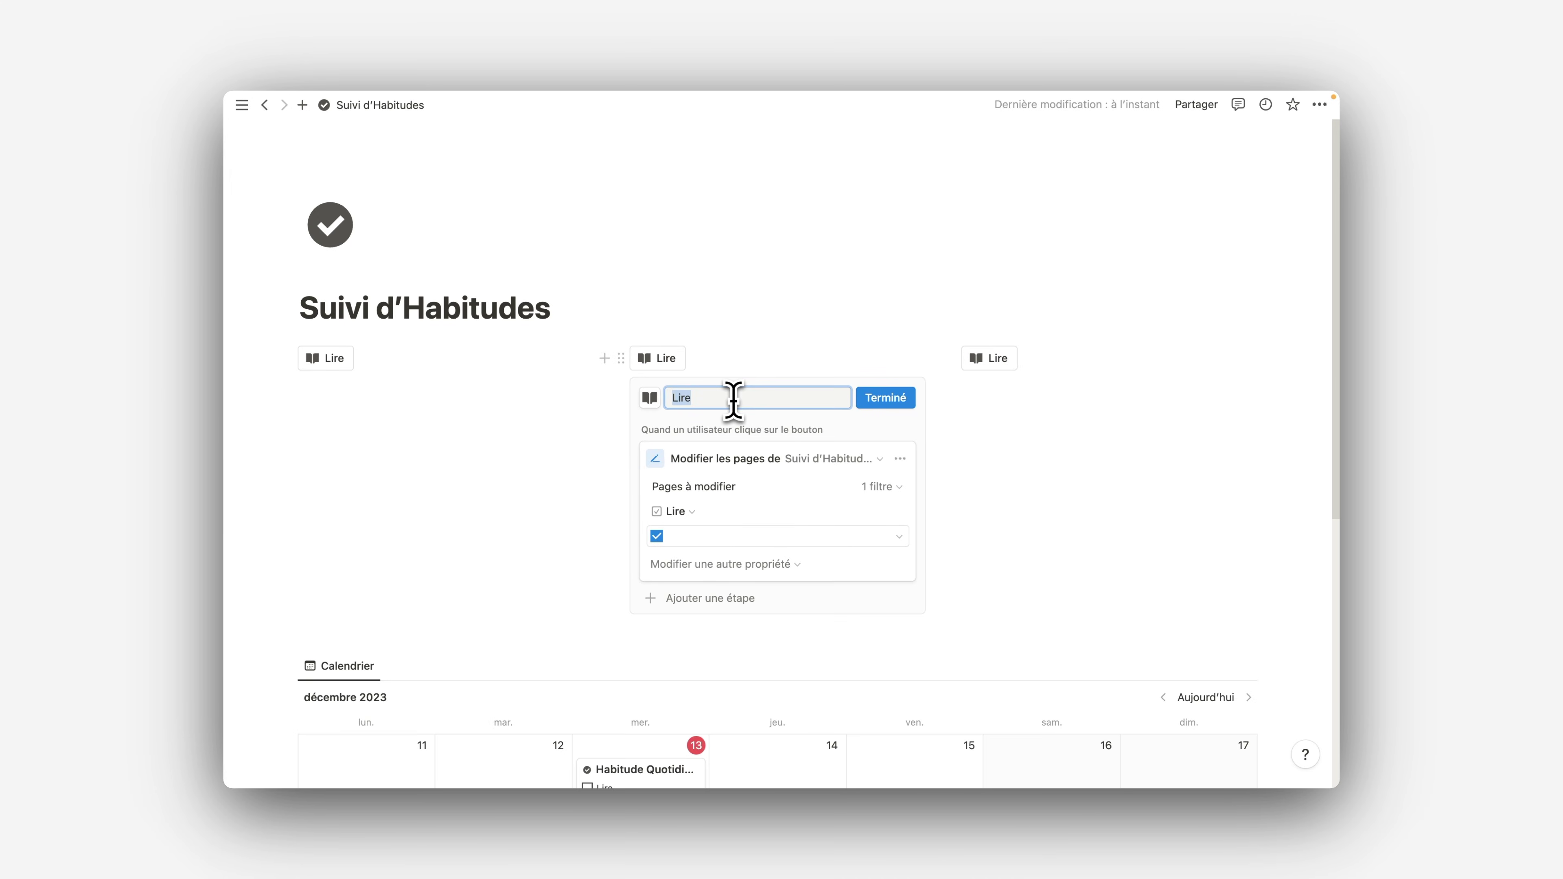
left_click(650, 397)
type("med")
left_click(740, 502)
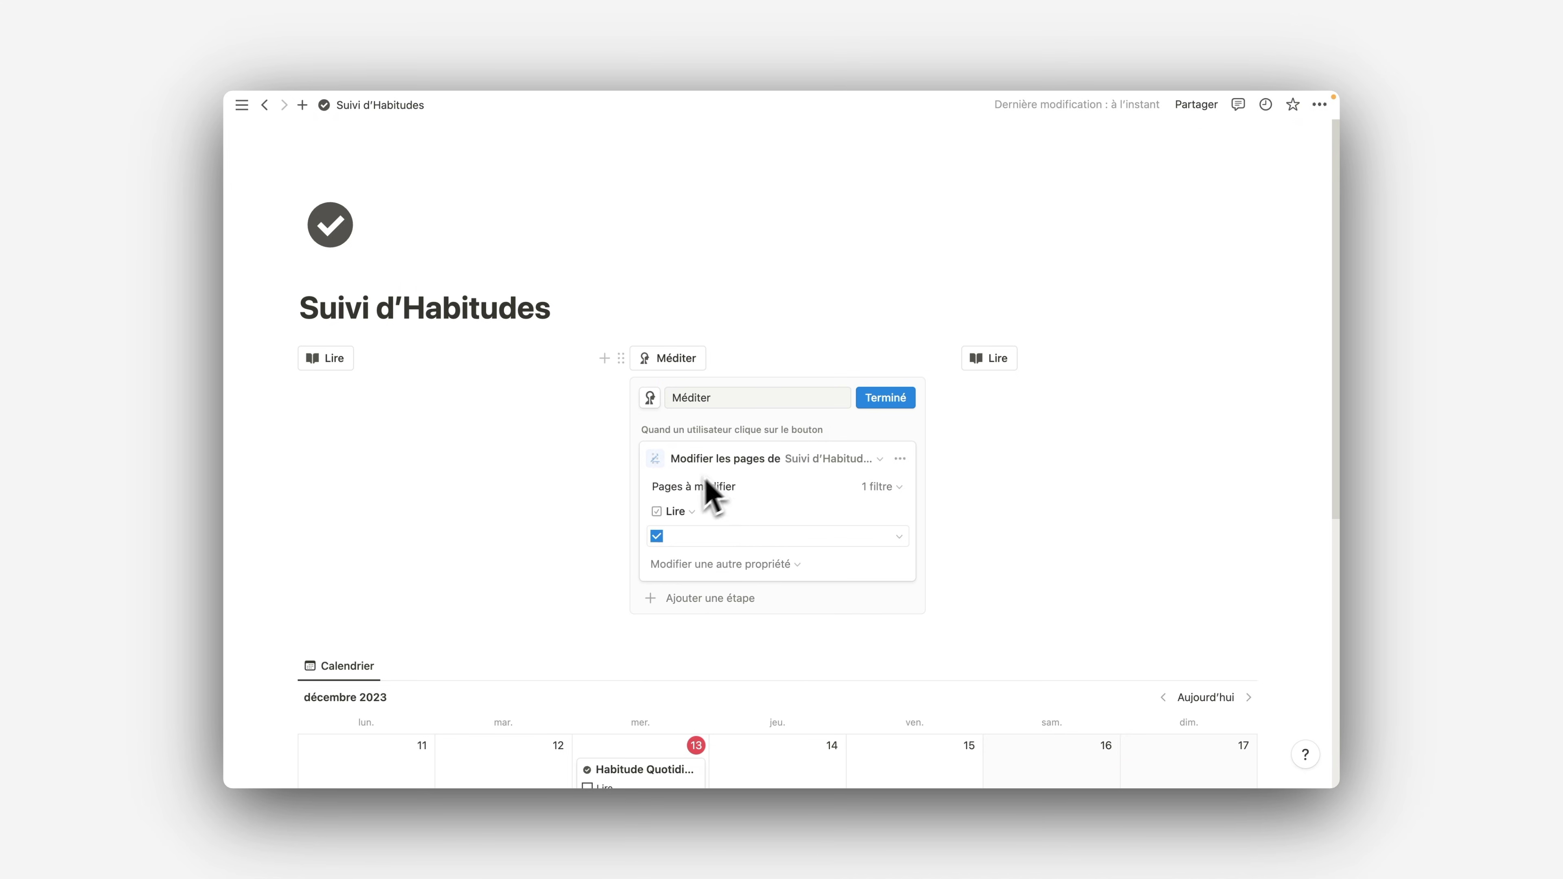
- Change the Méditer button's action to set the Méditer property to Cochée and finish its configuration
left_click(693, 528)
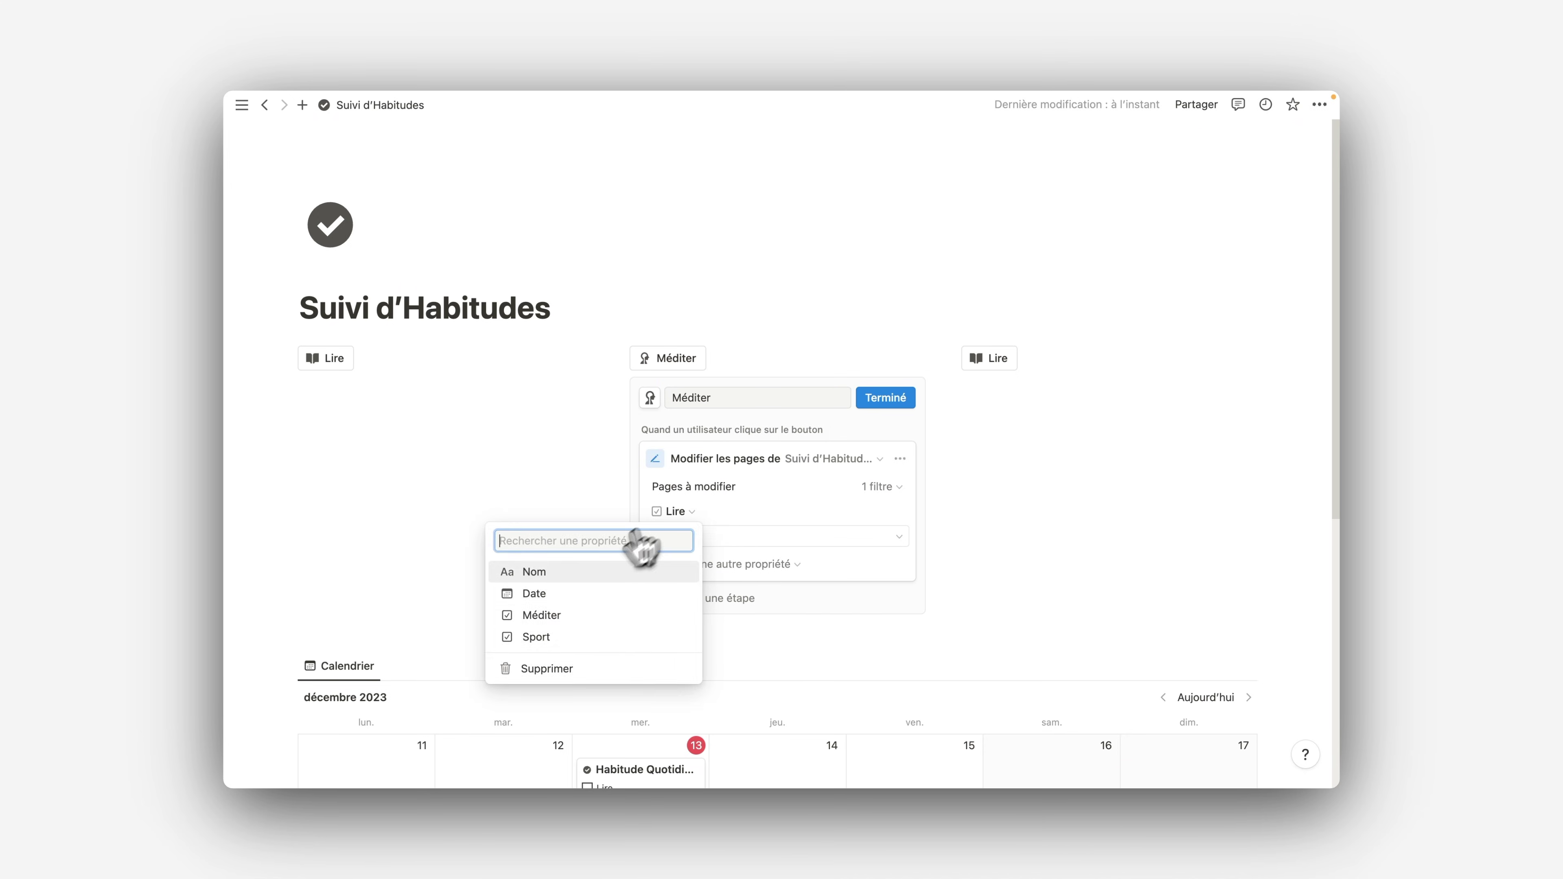
left_click(557, 619)
left_click(700, 536)
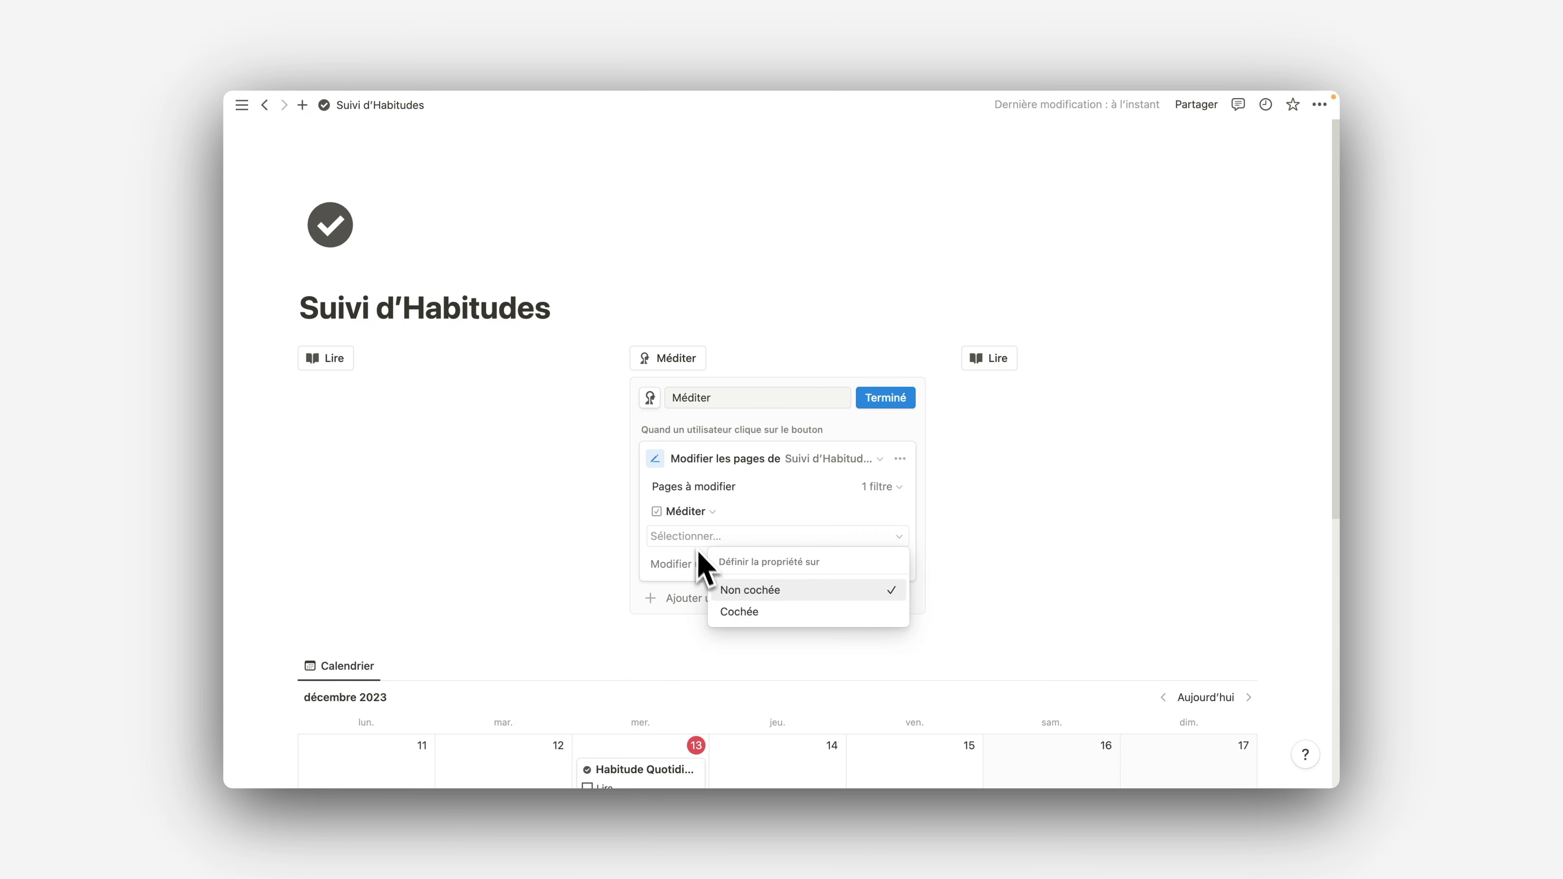
left_click(743, 611)
left_click(885, 398)
- Rename the third button Sport and give it the dumbbell icon found by searching for "wei"
scroll(886, 406, "down", 1)
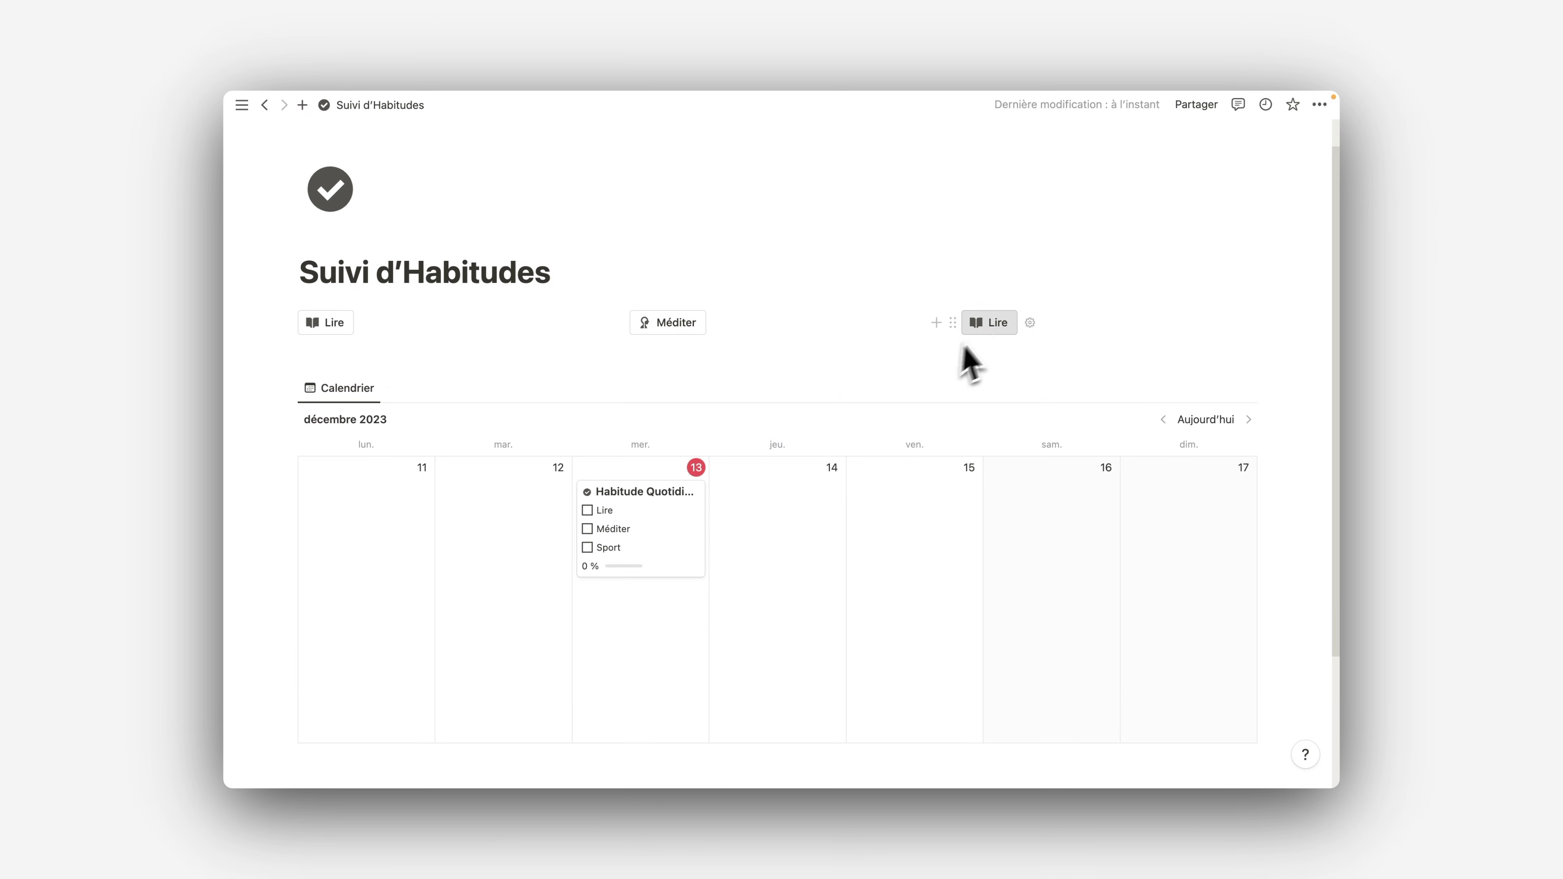
left_click(1030, 323)
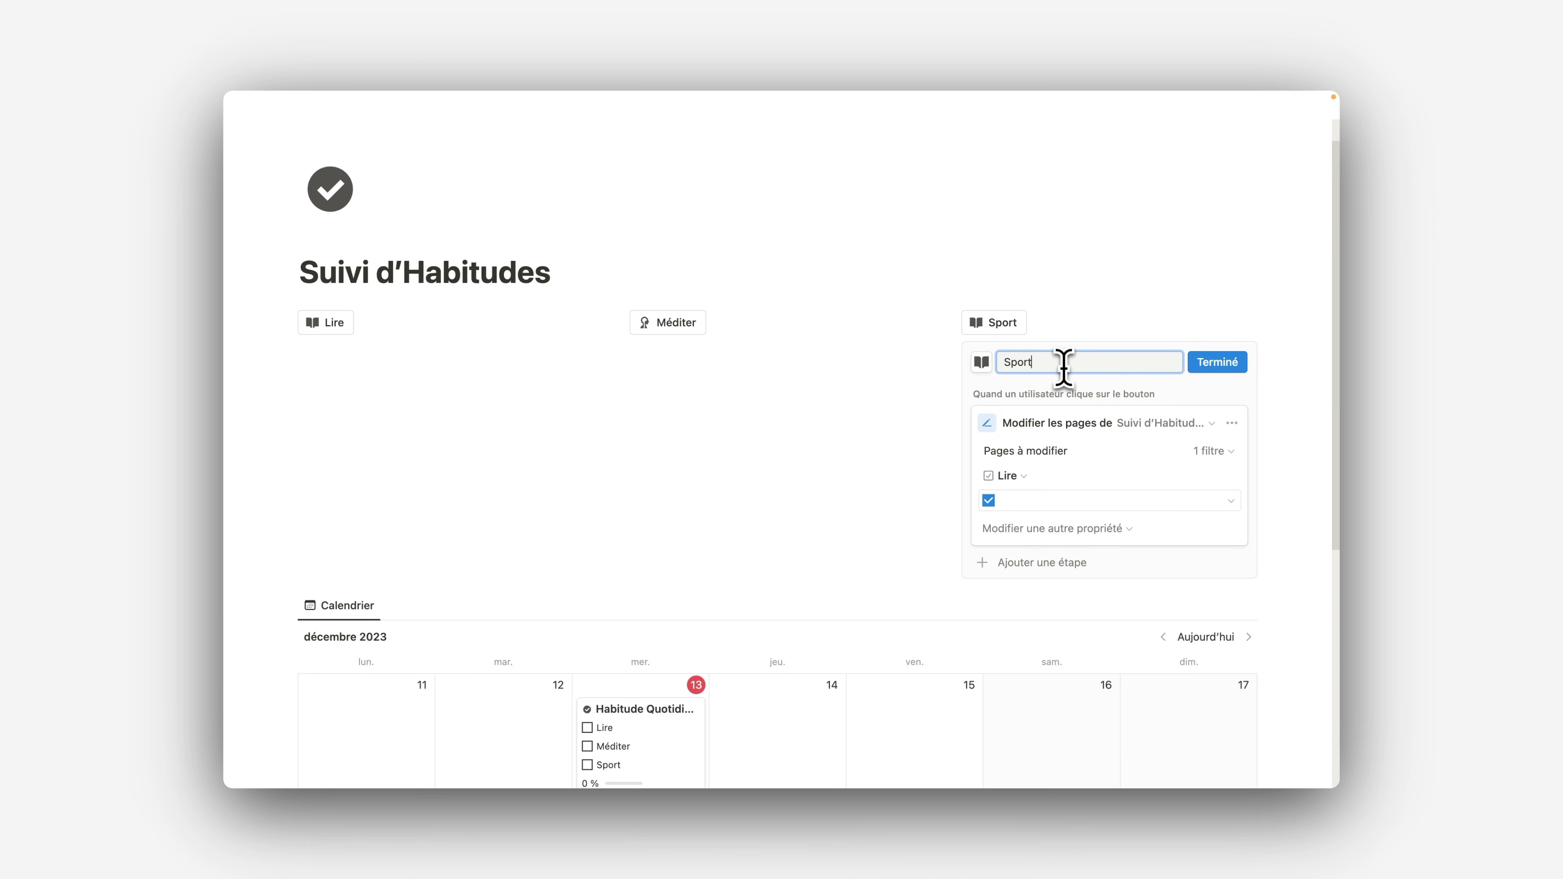
left_click(982, 362)
type("wei")
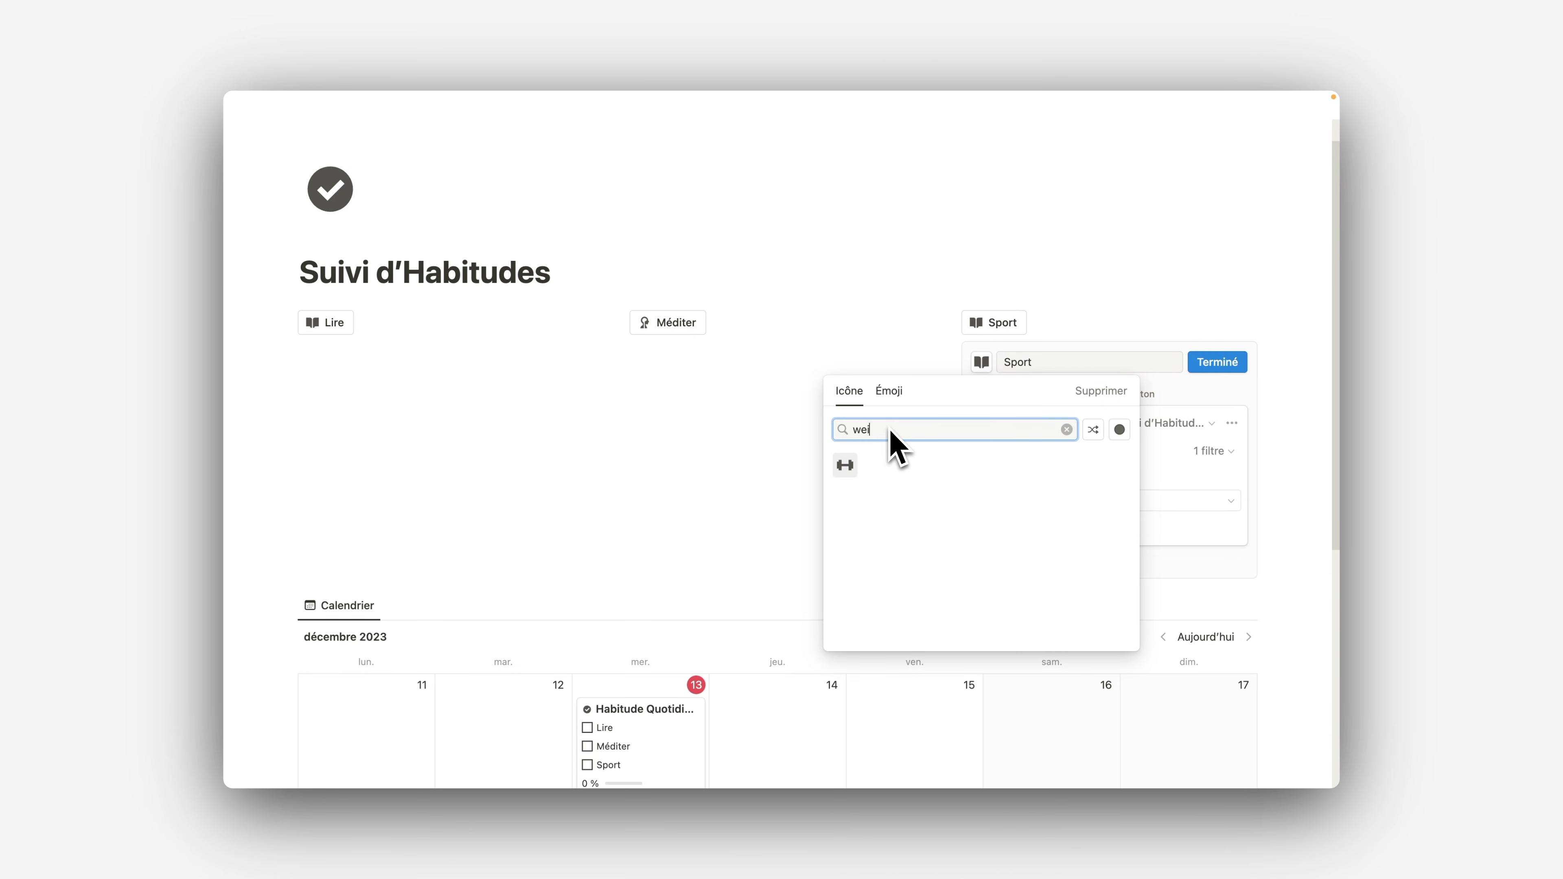
left_click(845, 464)
- Change the Sport button's action to set the Sport property to Cochée
left_click(1046, 526)
left_click(1035, 504)
left_click(1034, 502)
left_click(1083, 577)
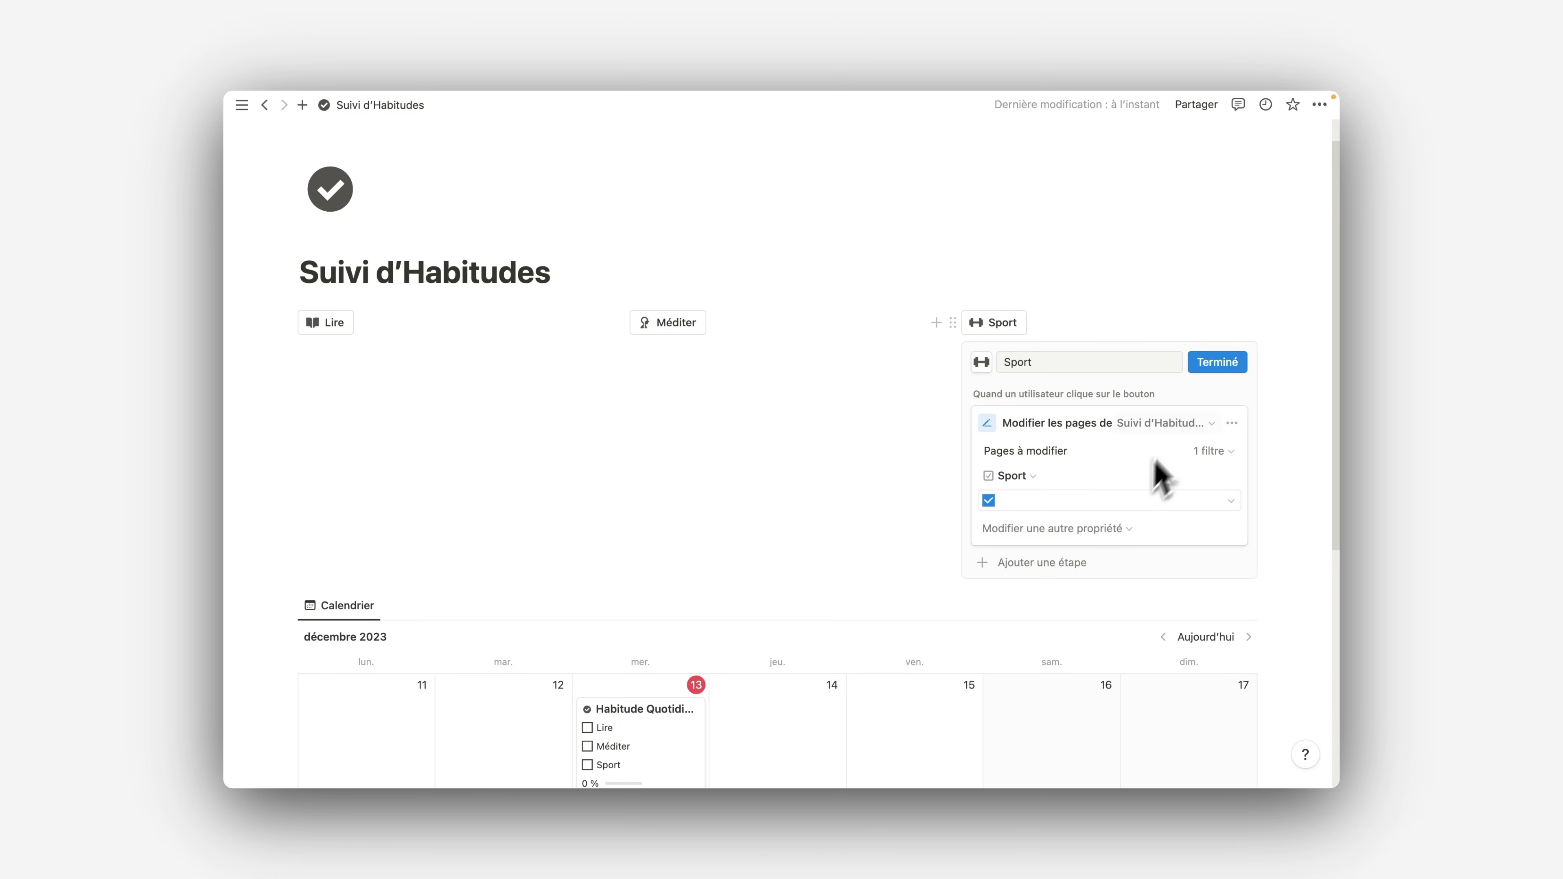
- Finish configuring the Sport button, duplicate it, and place the copy in a fourth column beside it
left_click(1227, 365)
scroll(1039, 416, "up", 1)
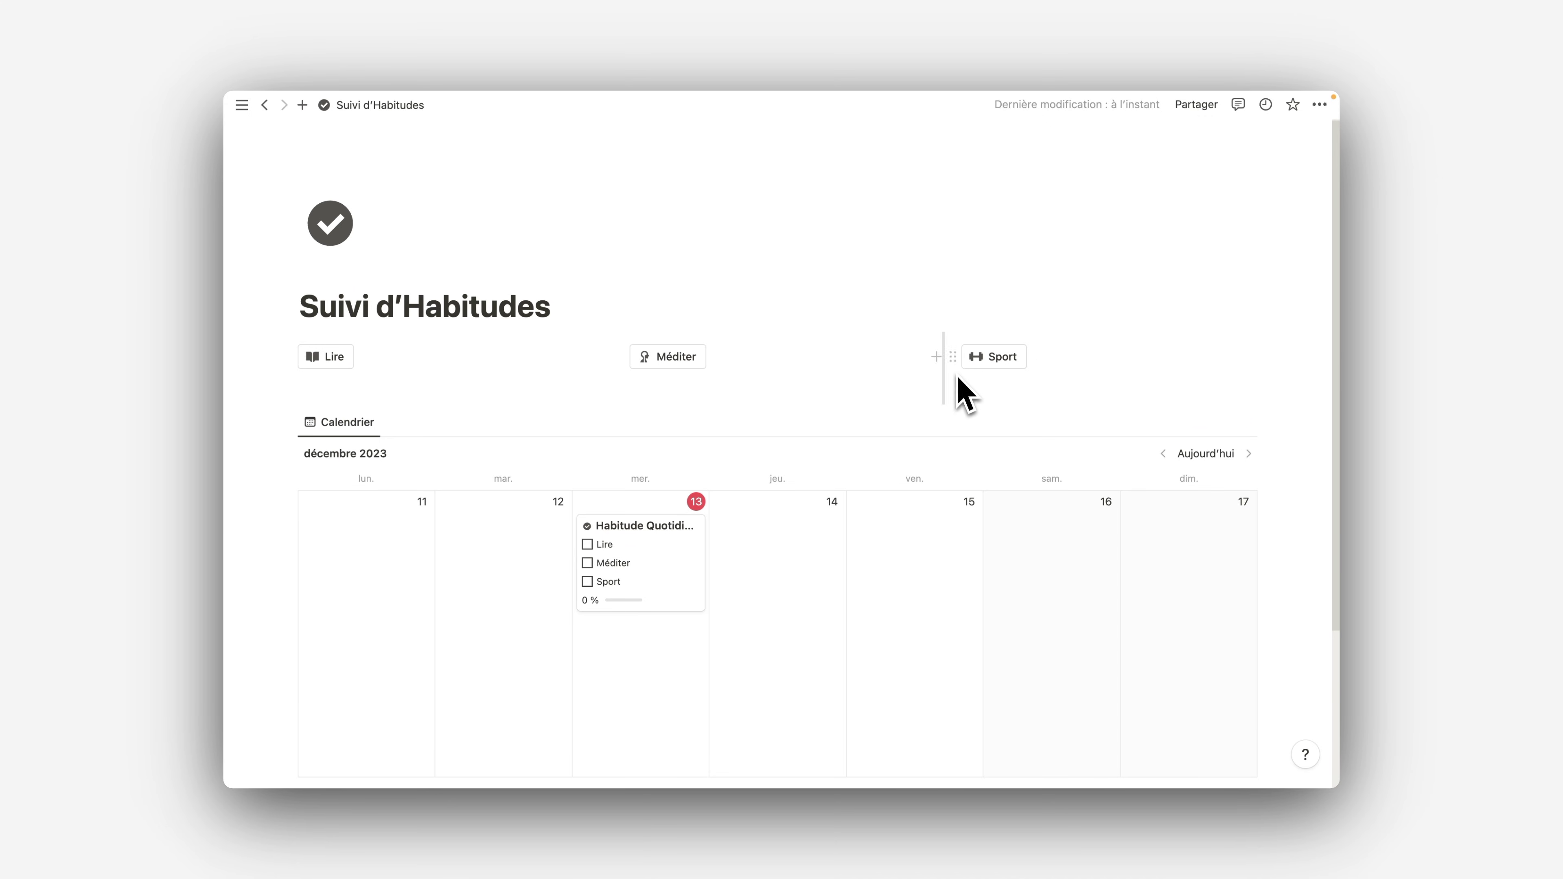
left_click(953, 357)
left_click(856, 319)
left_click_drag(957, 382, 1261, 360)
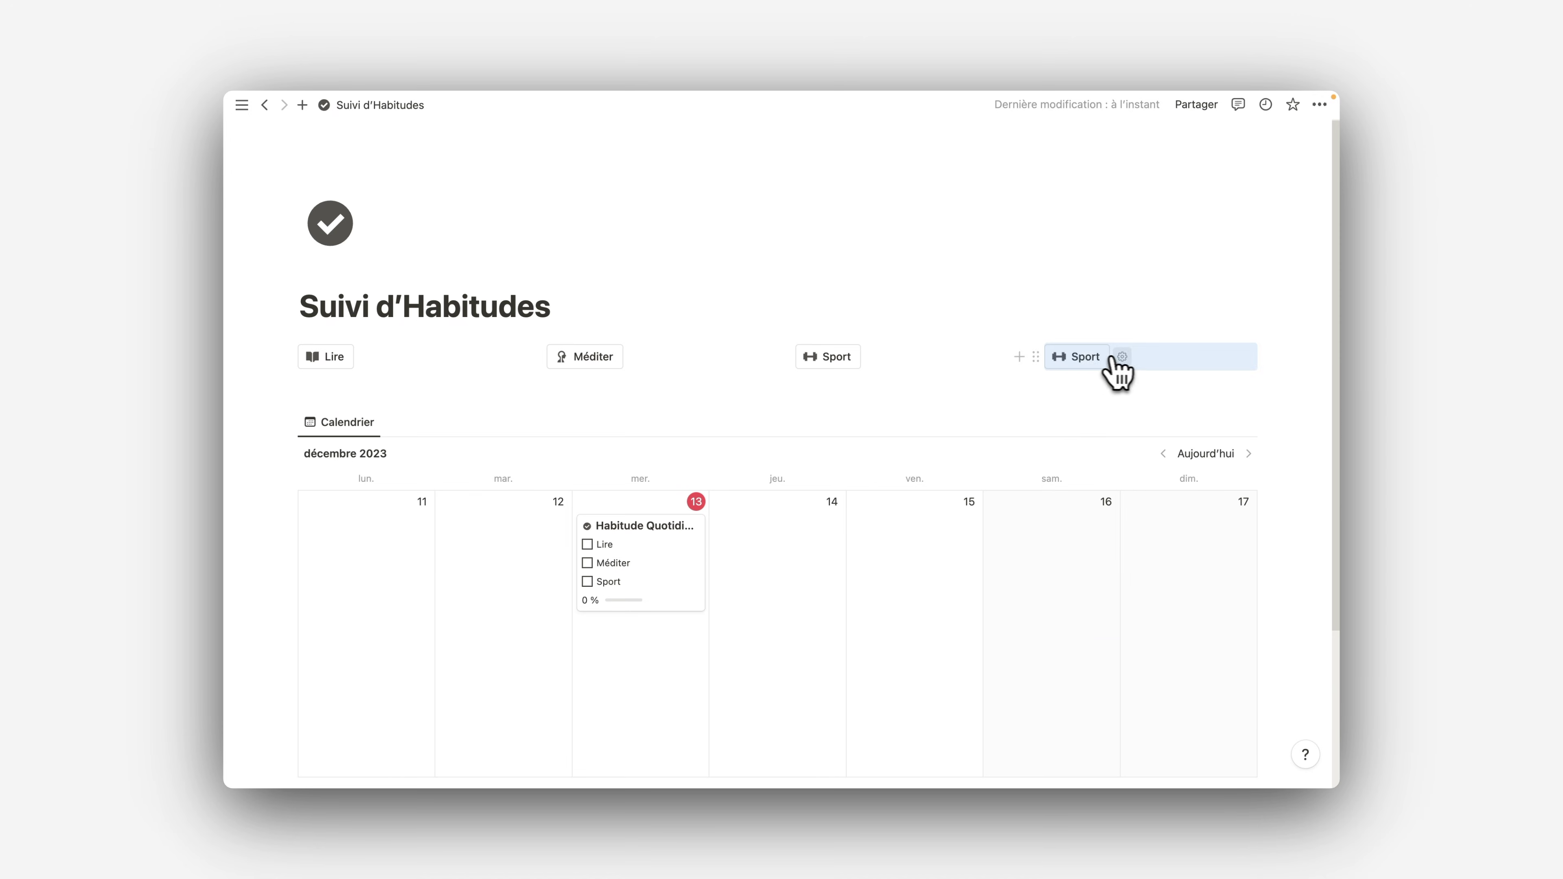
- Rename the duplicated Sport button Tout est fait and give it the check-circle icon
left_click(1106, 364)
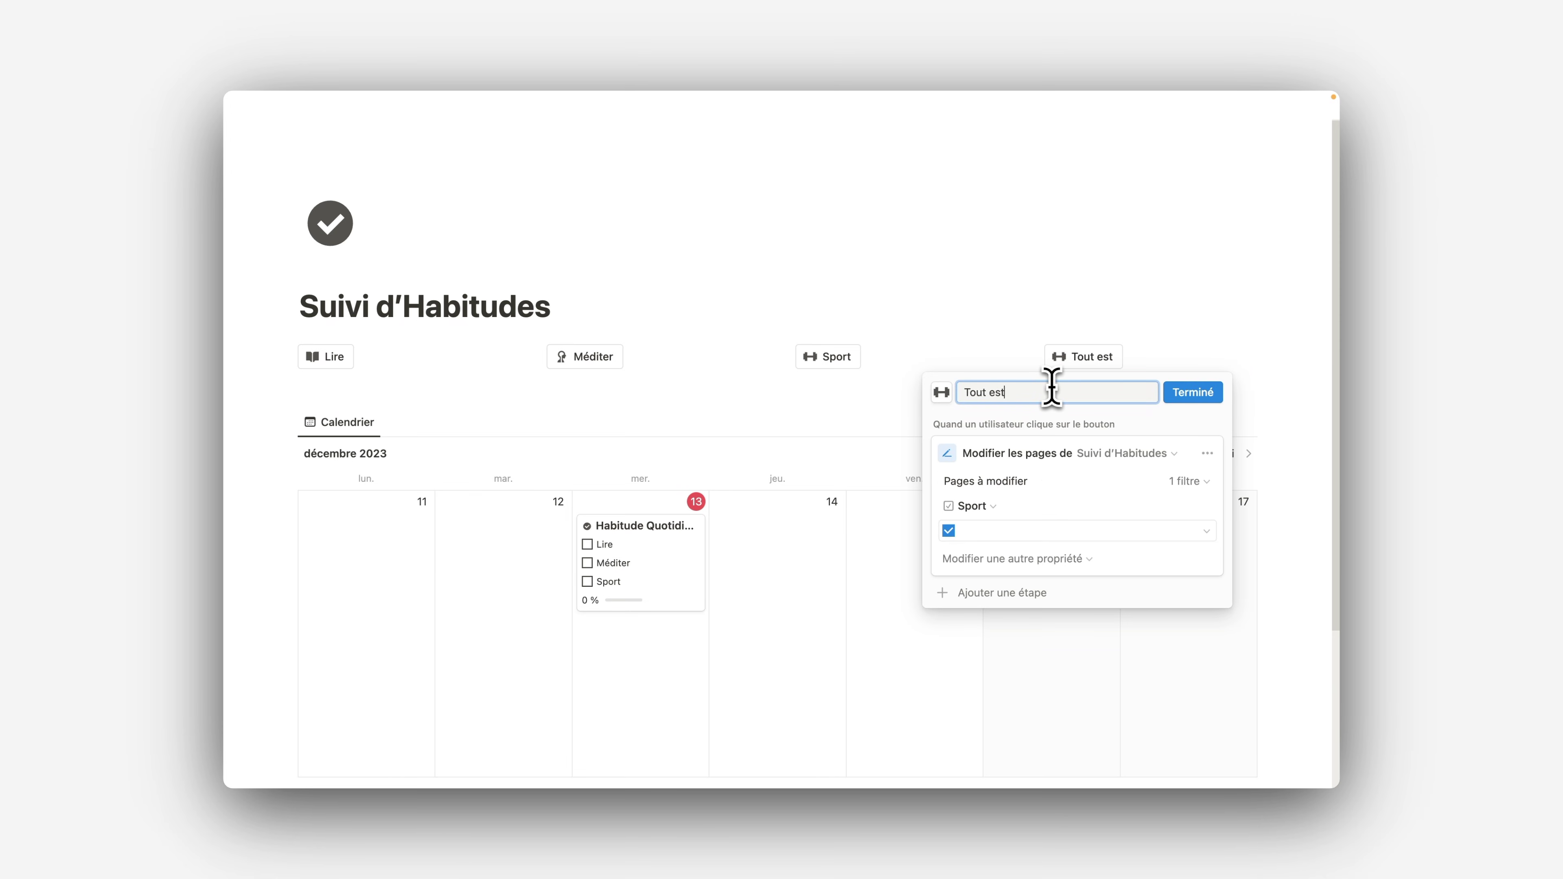
left_click(947, 394)
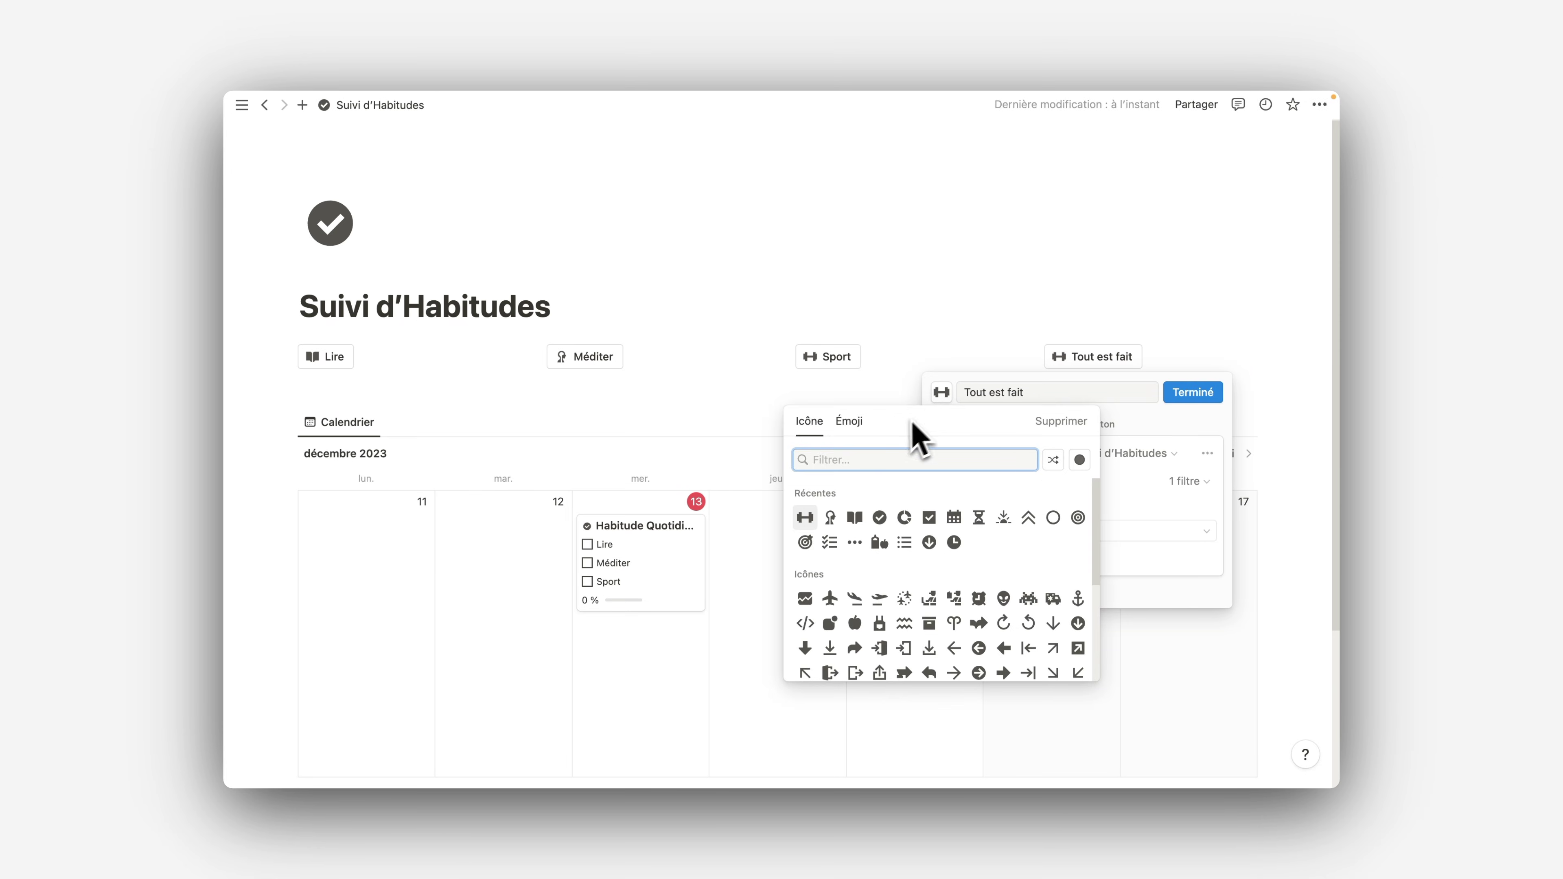
left_click(880, 518)
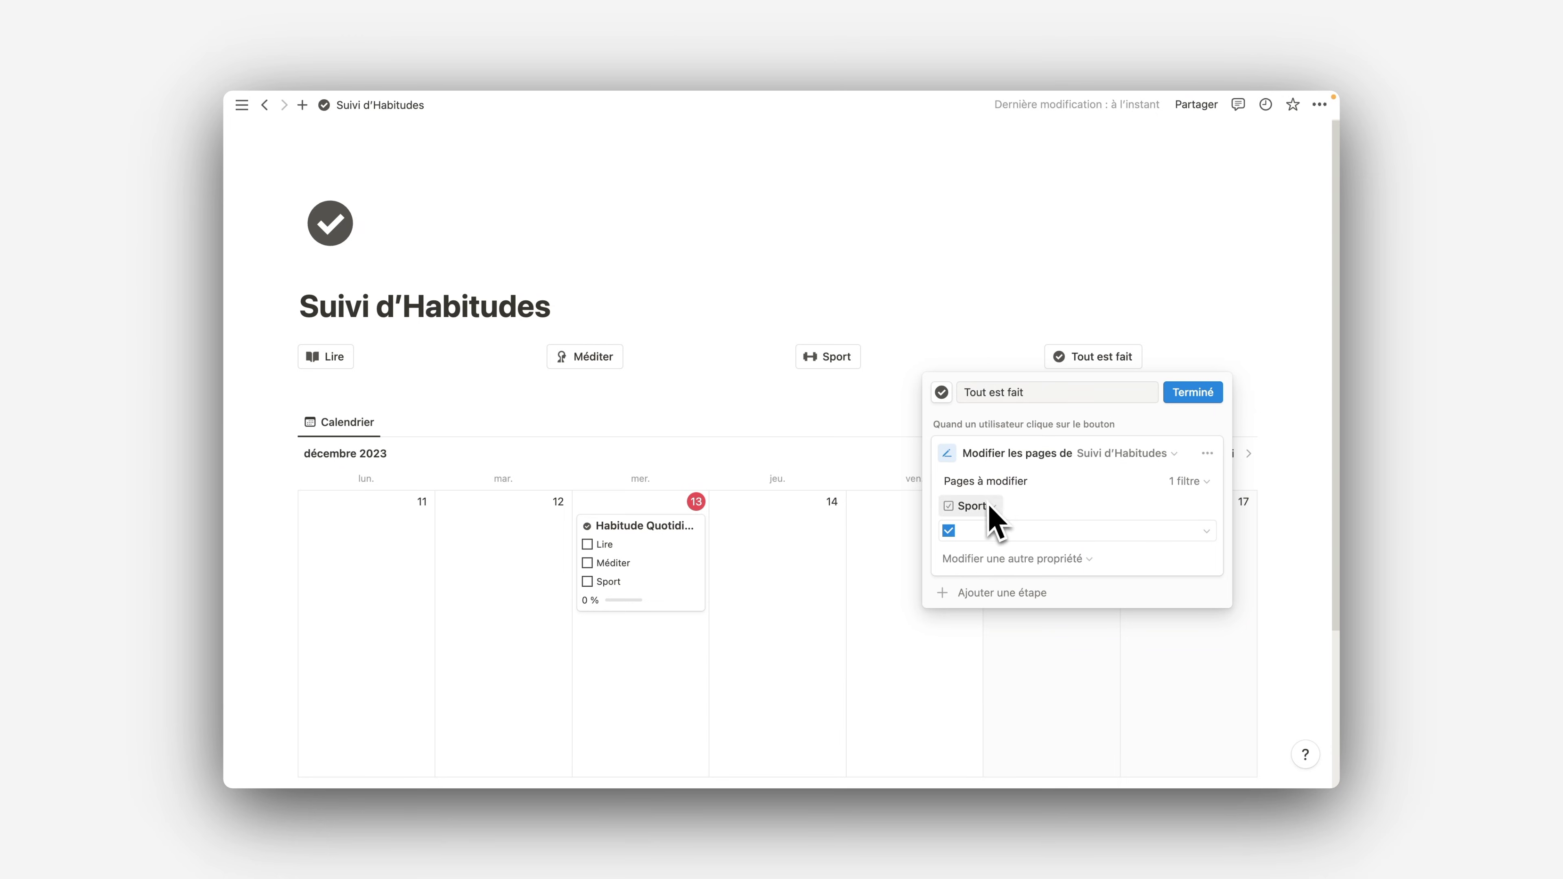
- Add the Lire and Méditer properties to the Tout est fait button's action, set both to Cochée, and finish its configuration
left_click(988, 554)
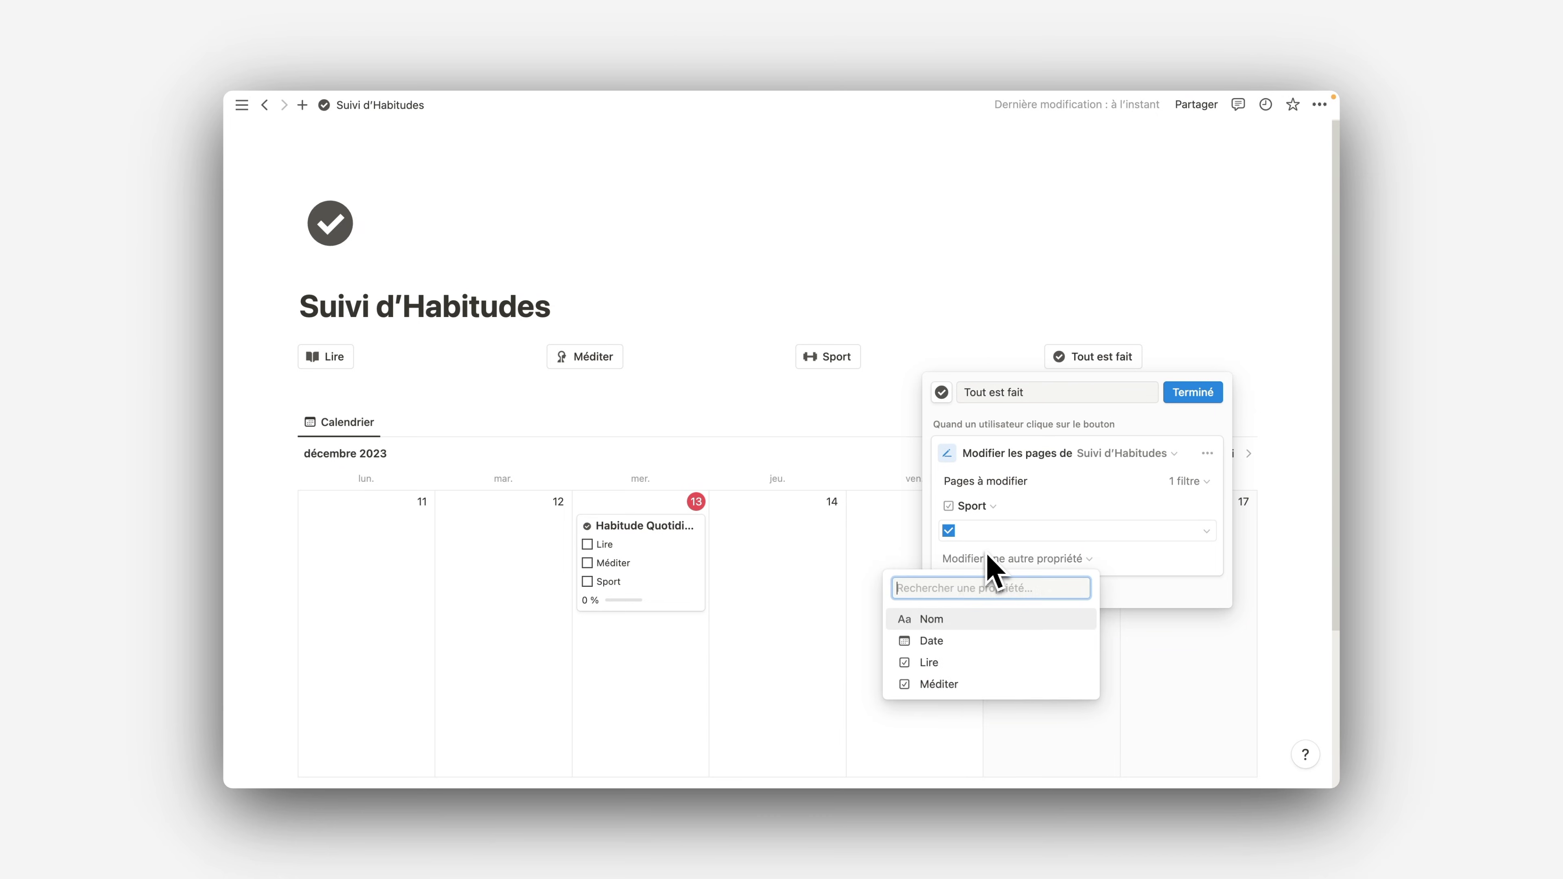
left_click(929, 662)
left_click(997, 593)
left_click(1051, 668)
left_click(1028, 621)
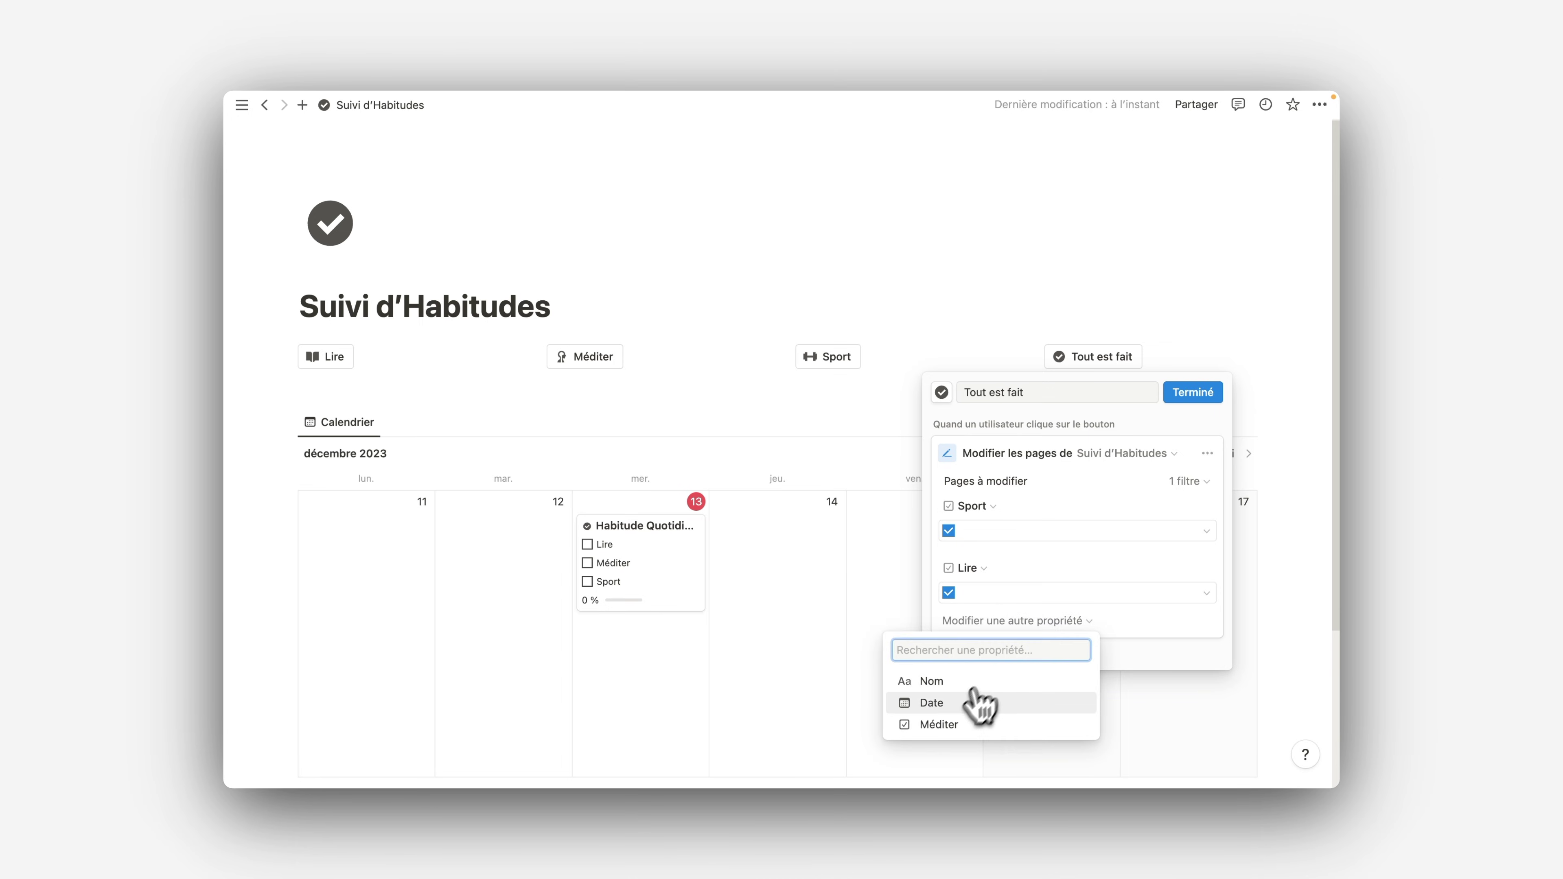
left_click(954, 723)
left_click(1009, 654)
left_click(1046, 728)
left_click(1205, 397)
- Test the Tout est fait, Lire, Méditer and Sport buttons on today's calendar entry
scroll(1132, 400, "down", 1)
left_click(1117, 326)
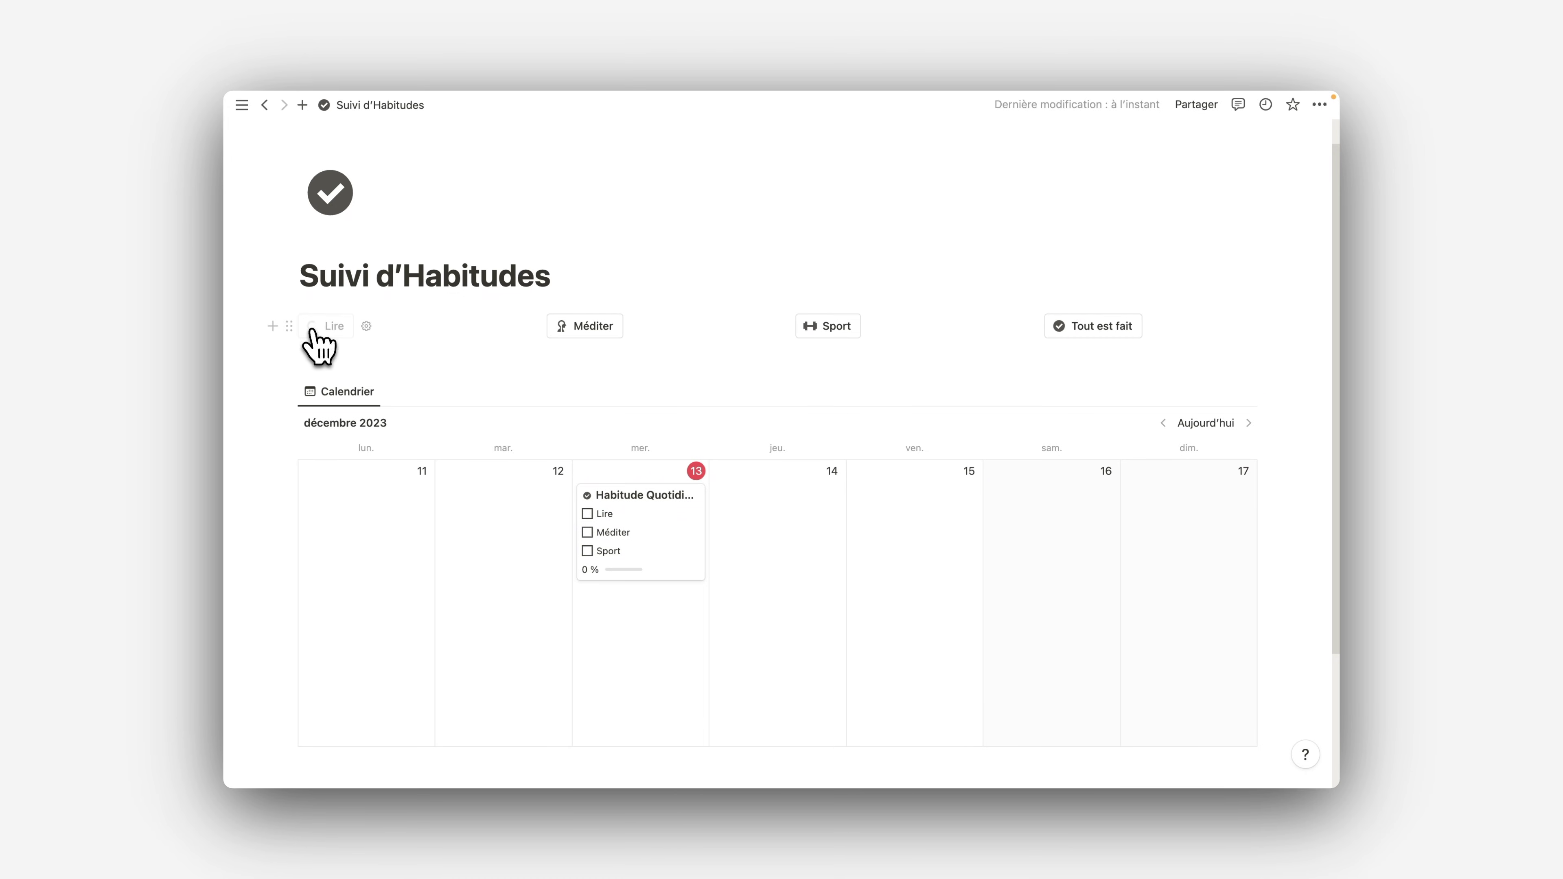
left_click(309, 329)
left_click(569, 329)
left_click(817, 344)
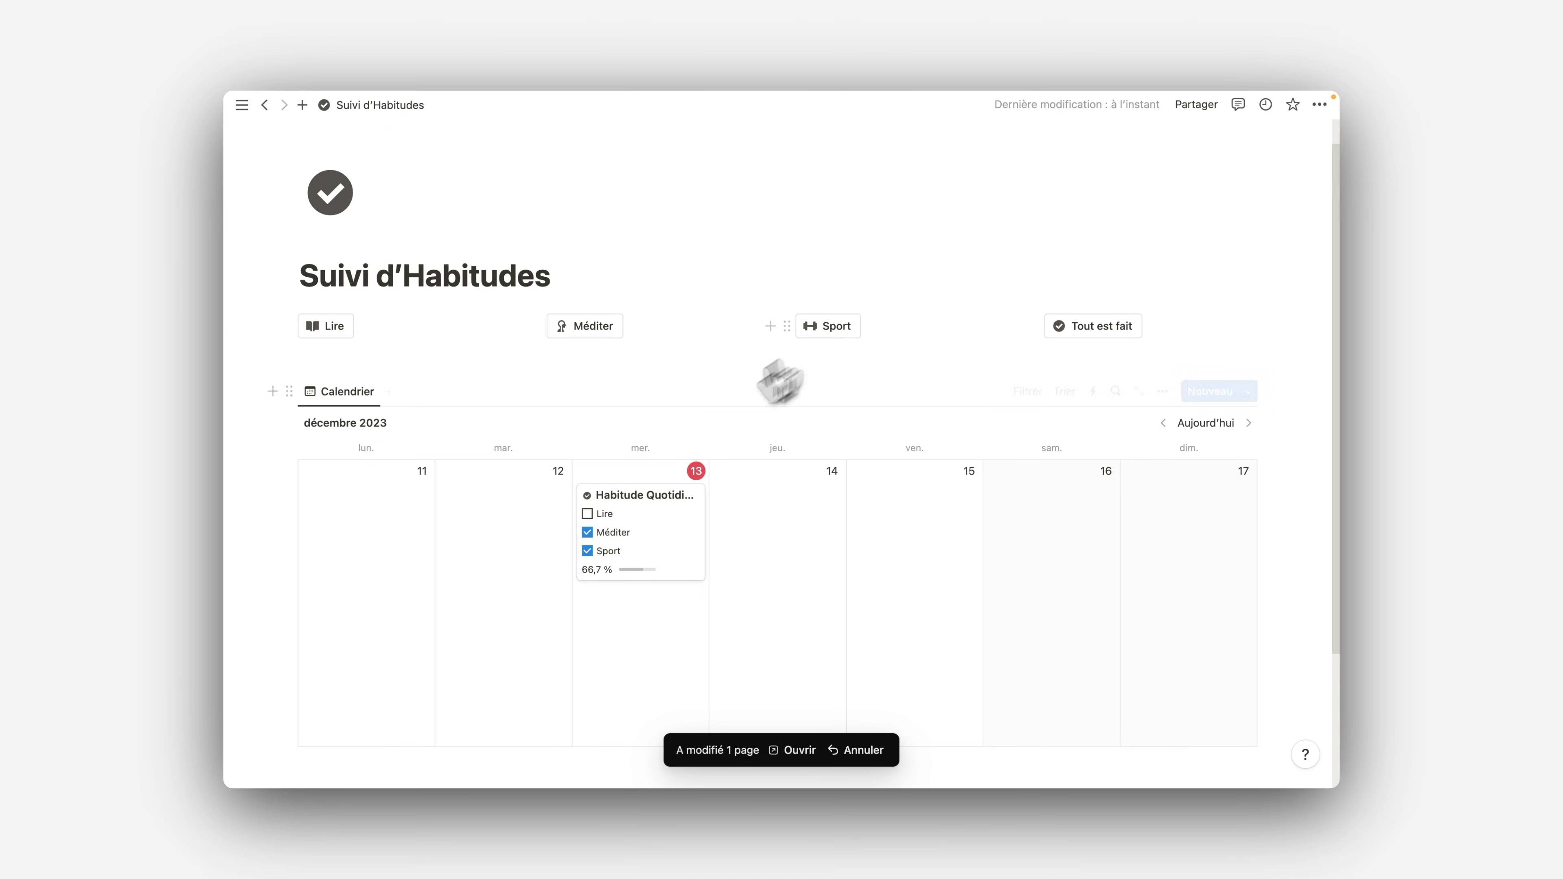
scroll(824, 569, "down", 1)
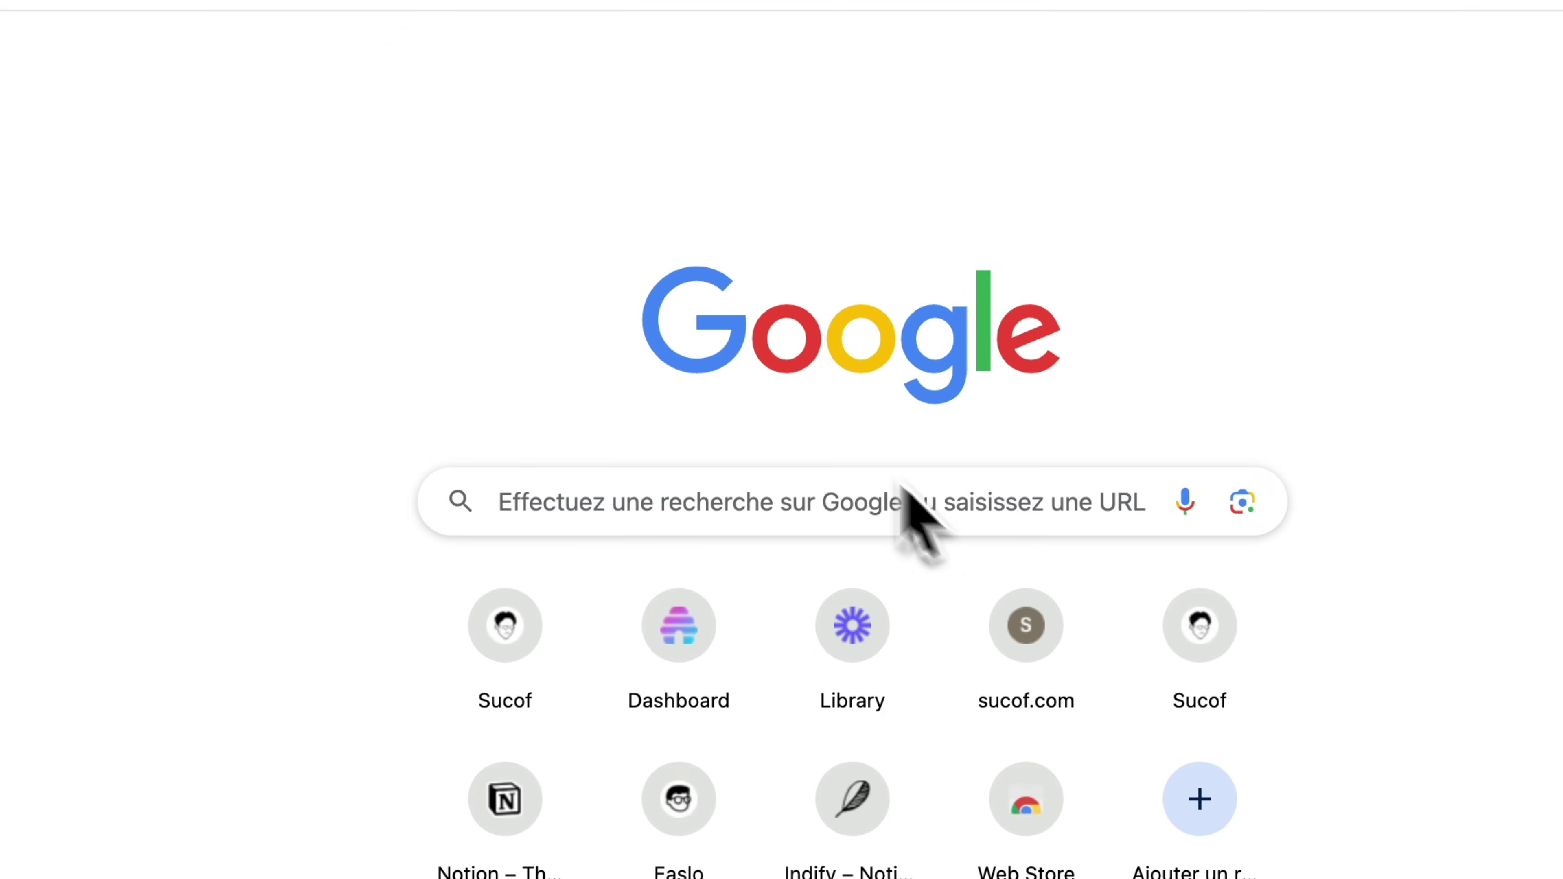
- Switch to Chrome, open notion2charts.com and enter the ChartBase dashboard through Get Started Free
left_click(732, 181)
left_click(733, 184)
type("arts")
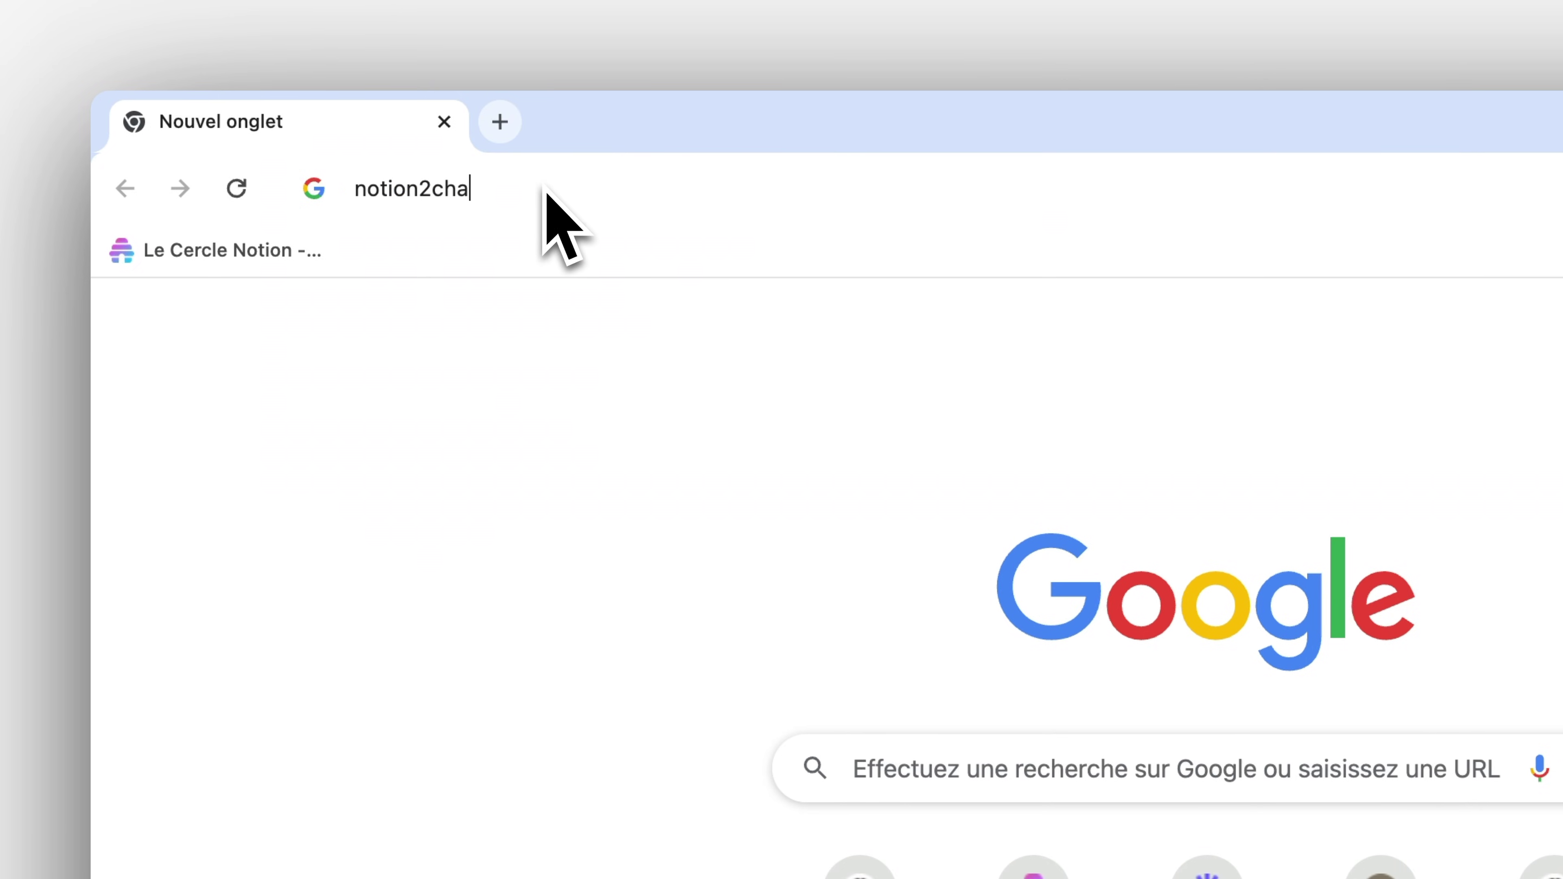
type(".com")
key("Return")
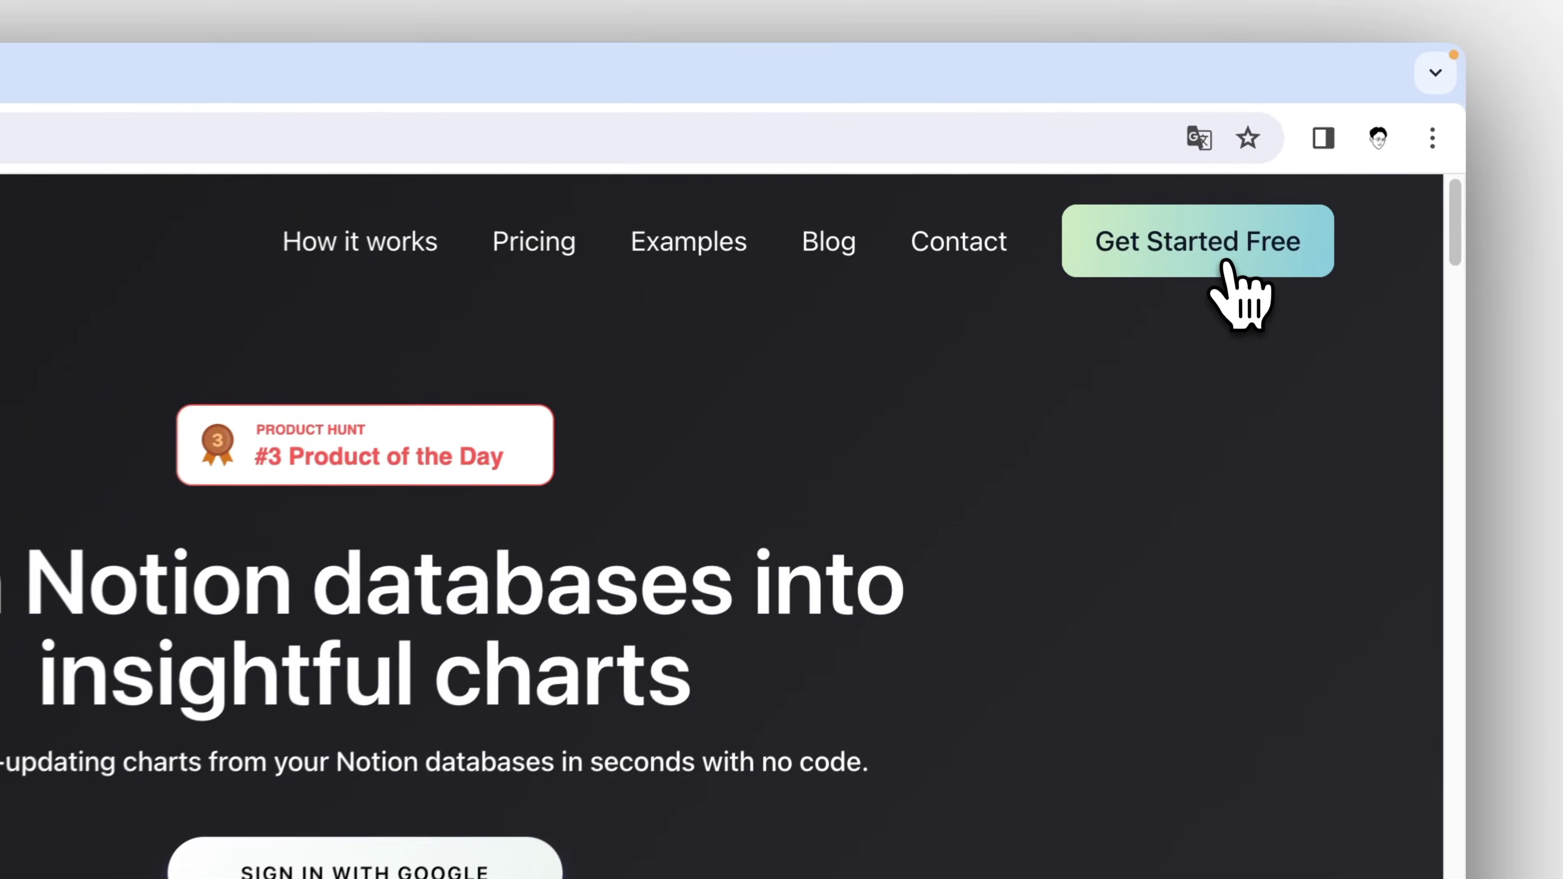
left_click(1205, 193)
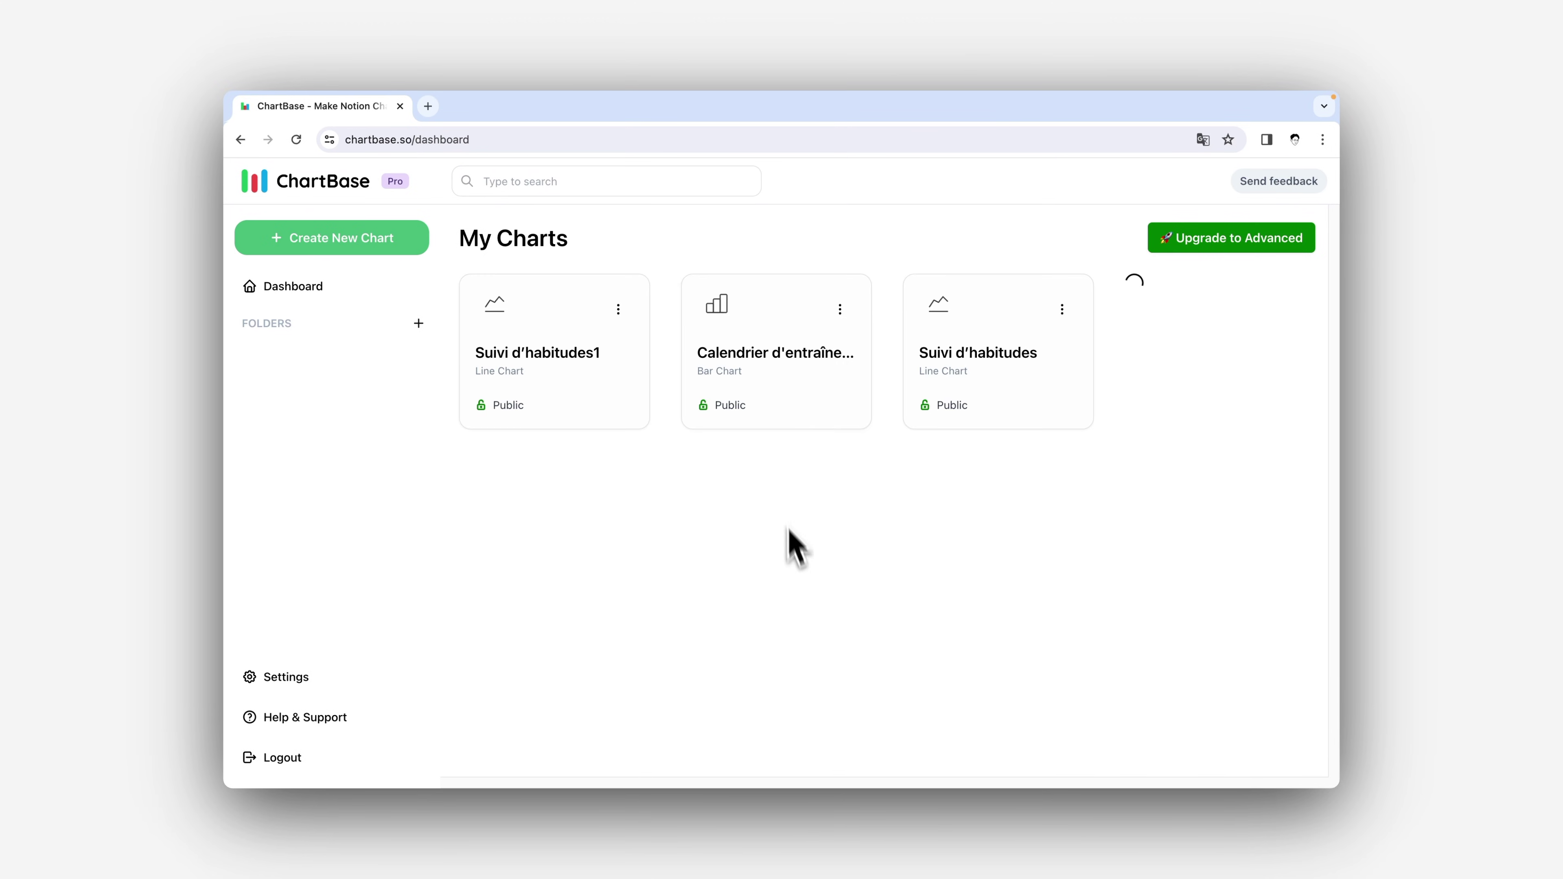
- Start a new line chart and use the missing-database option to connect the Suivi d'Habitudes Notion database
left_click(383, 241)
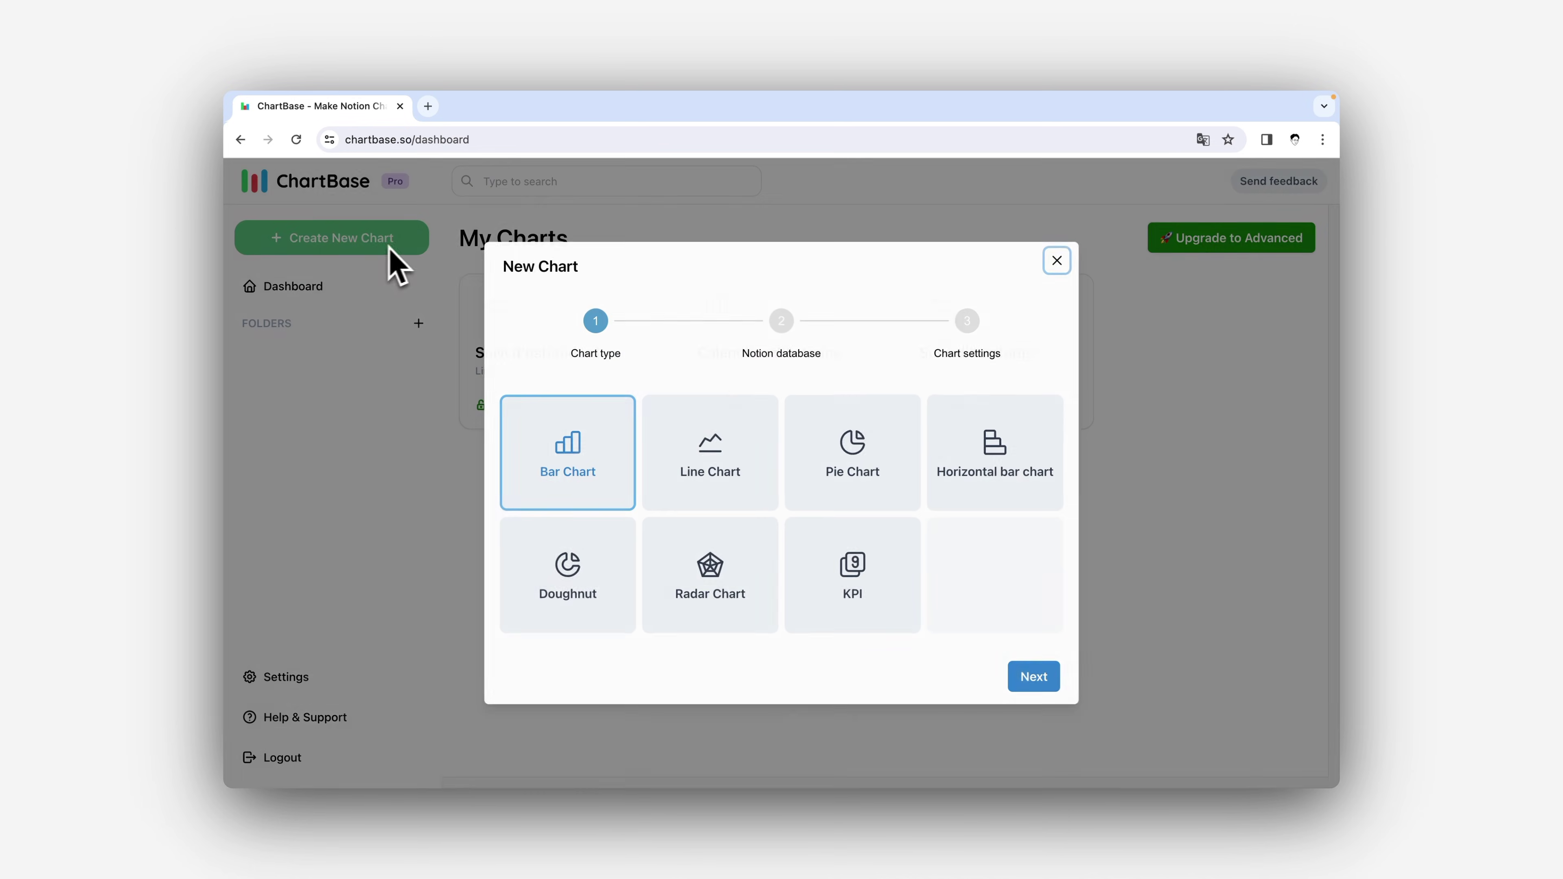
left_click(718, 461)
left_click(1020, 676)
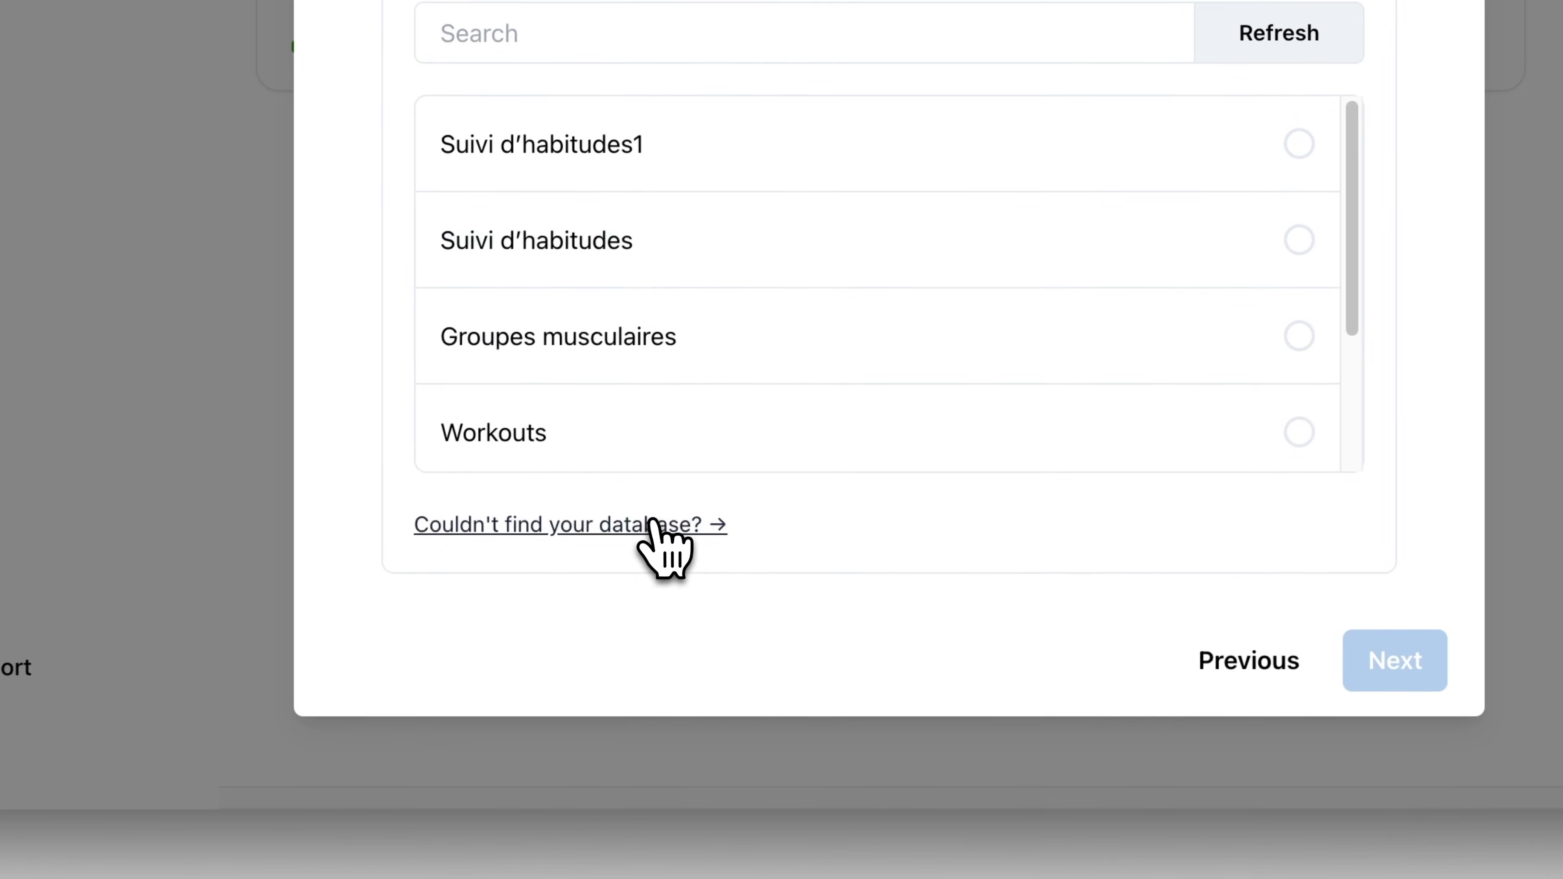
left_click(662, 609)
left_click(758, 548)
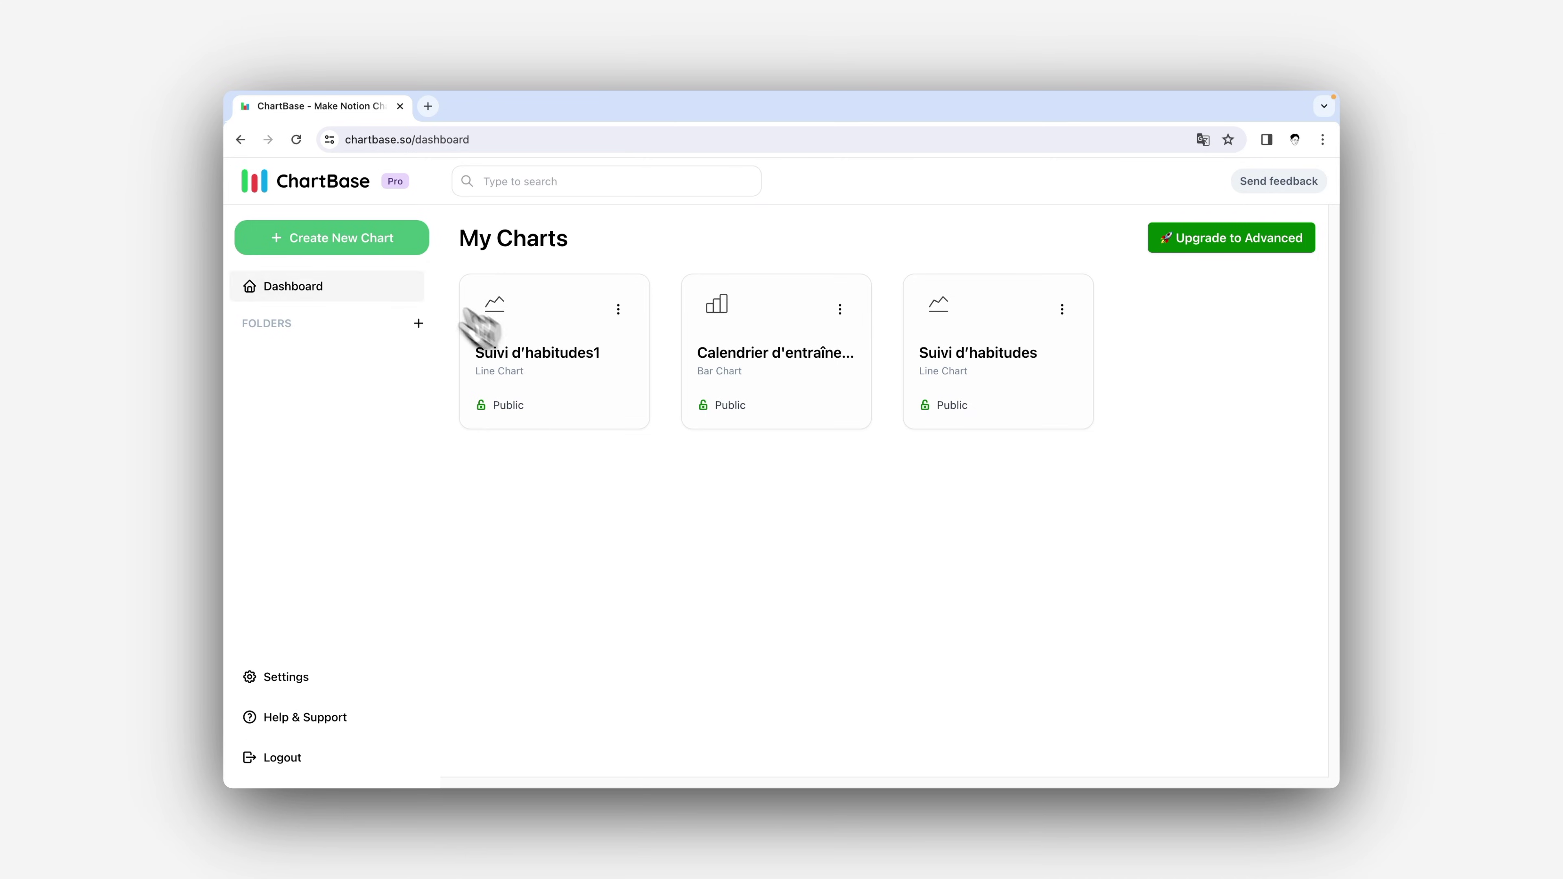
- Start a new line chart based on the Suivi d'Habitudes database
left_click(424, 249)
left_click(715, 474)
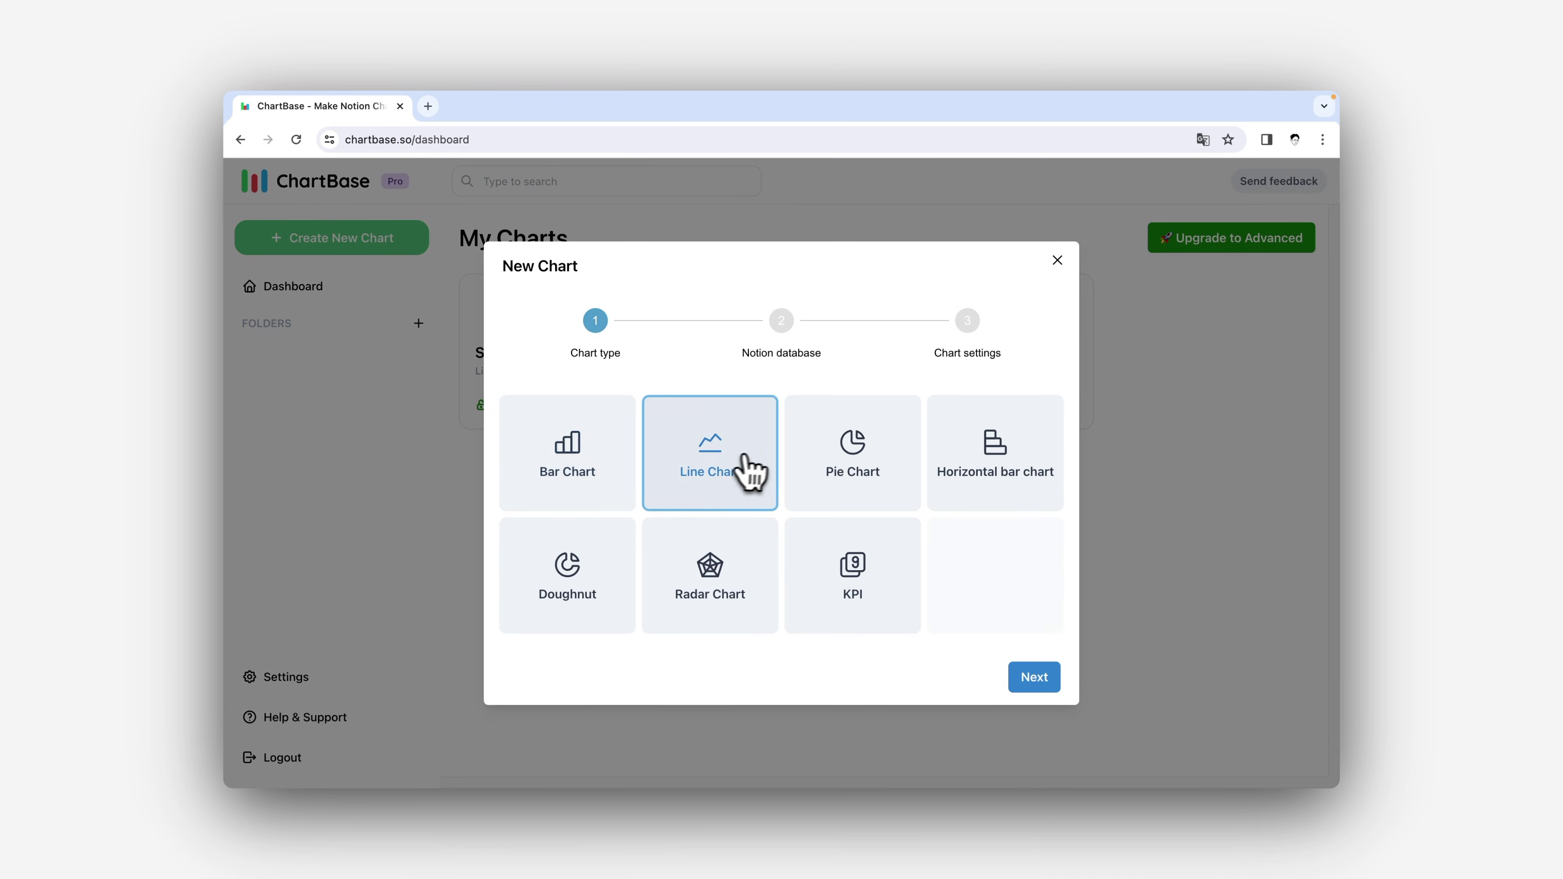
left_click(1021, 676)
left_click(817, 460)
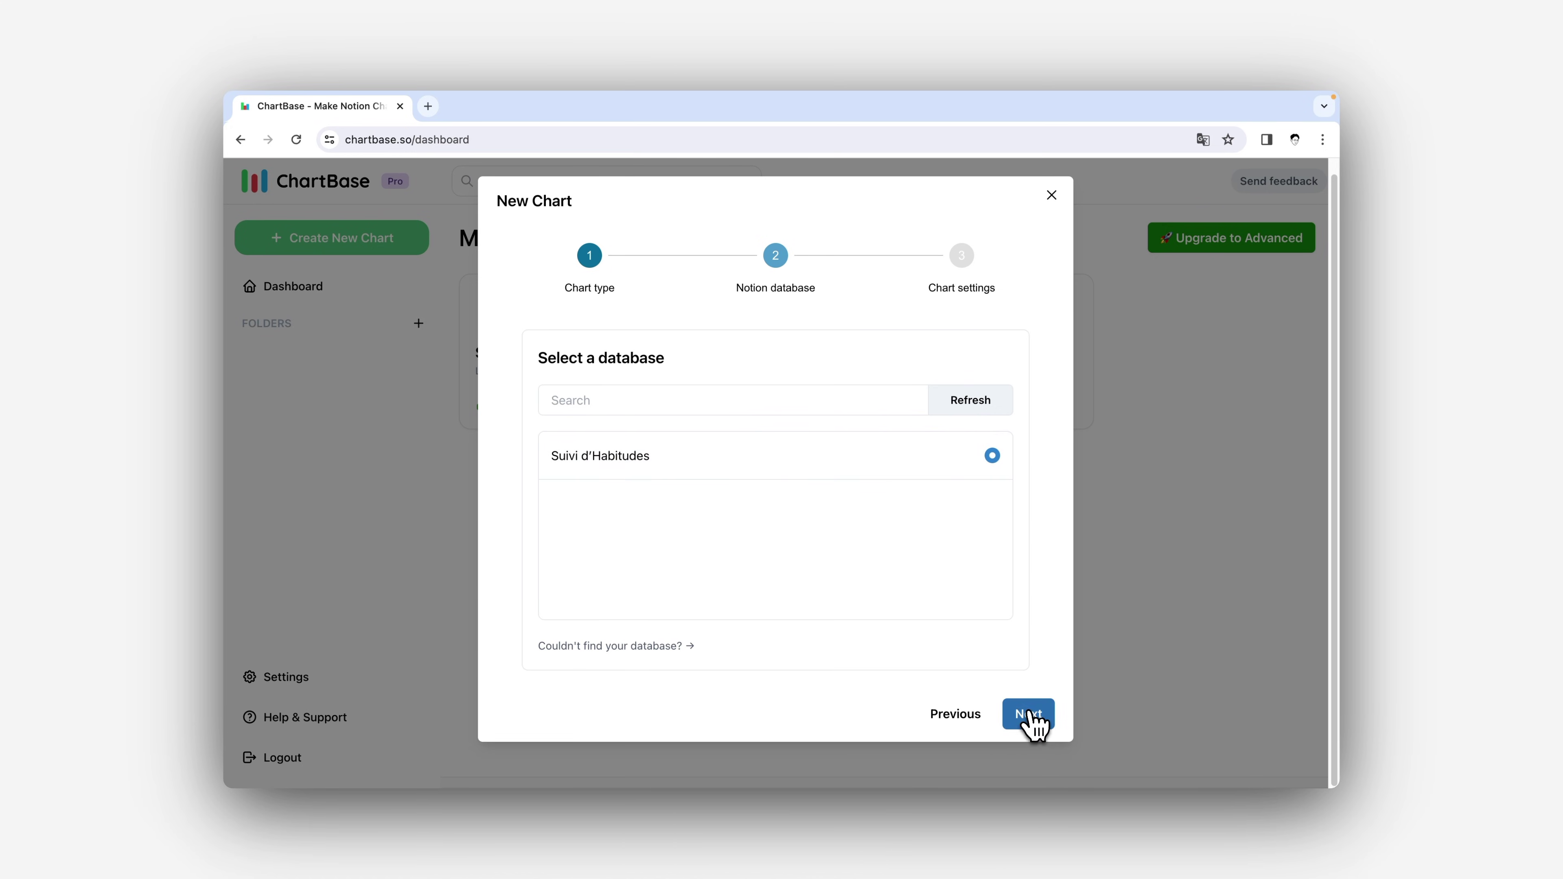
left_click(1029, 714)
- Set the chart's X axis to Date and its Y axis to Progrès, and create the chart
left_click(766, 528)
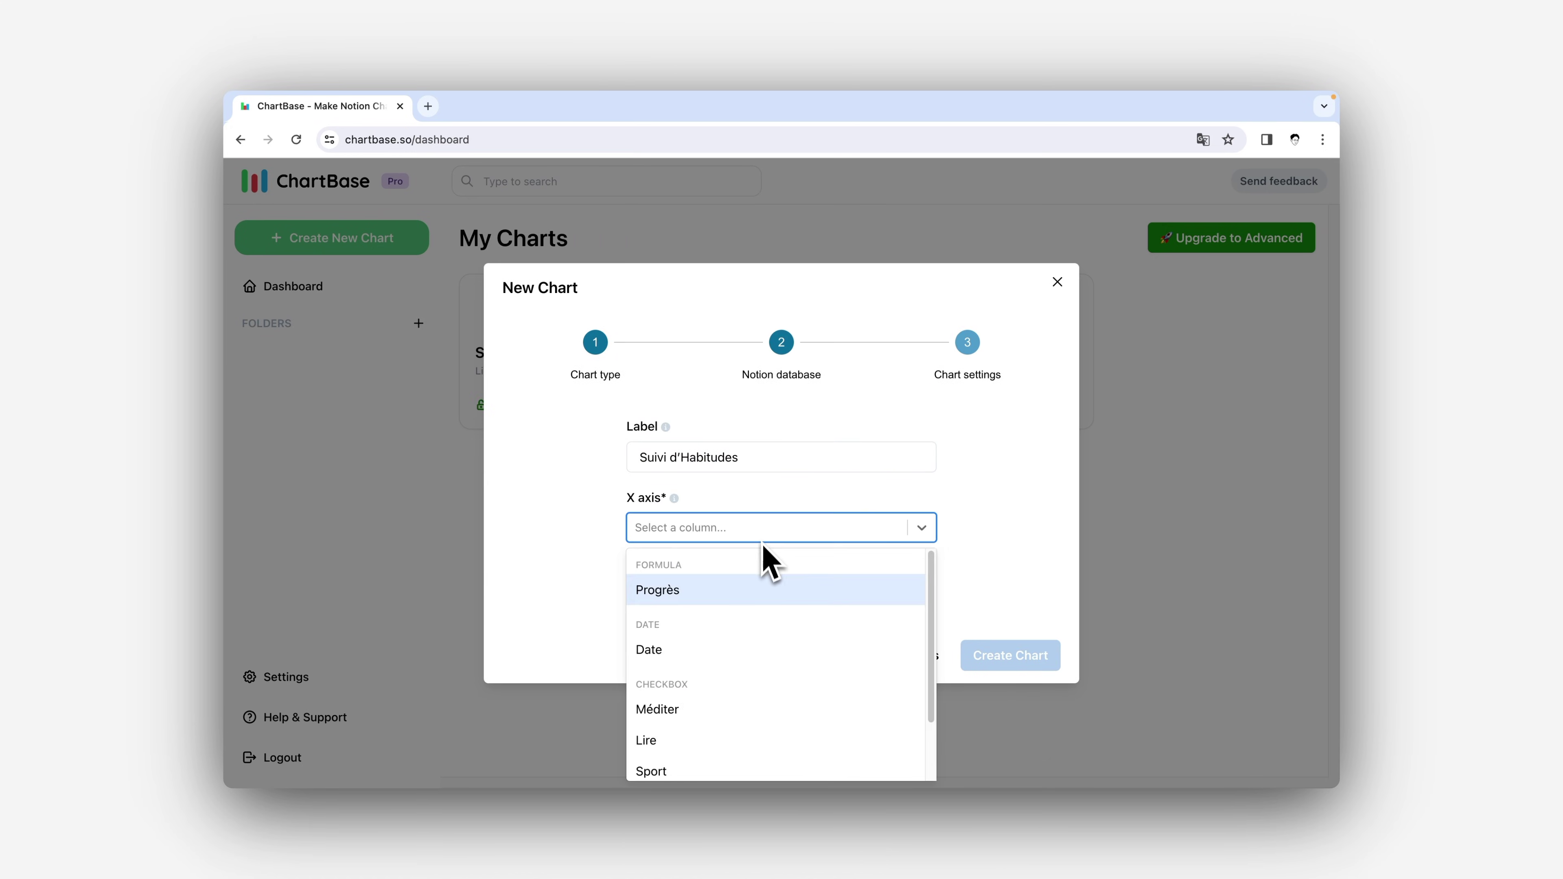
left_click(677, 650)
left_click(781, 603)
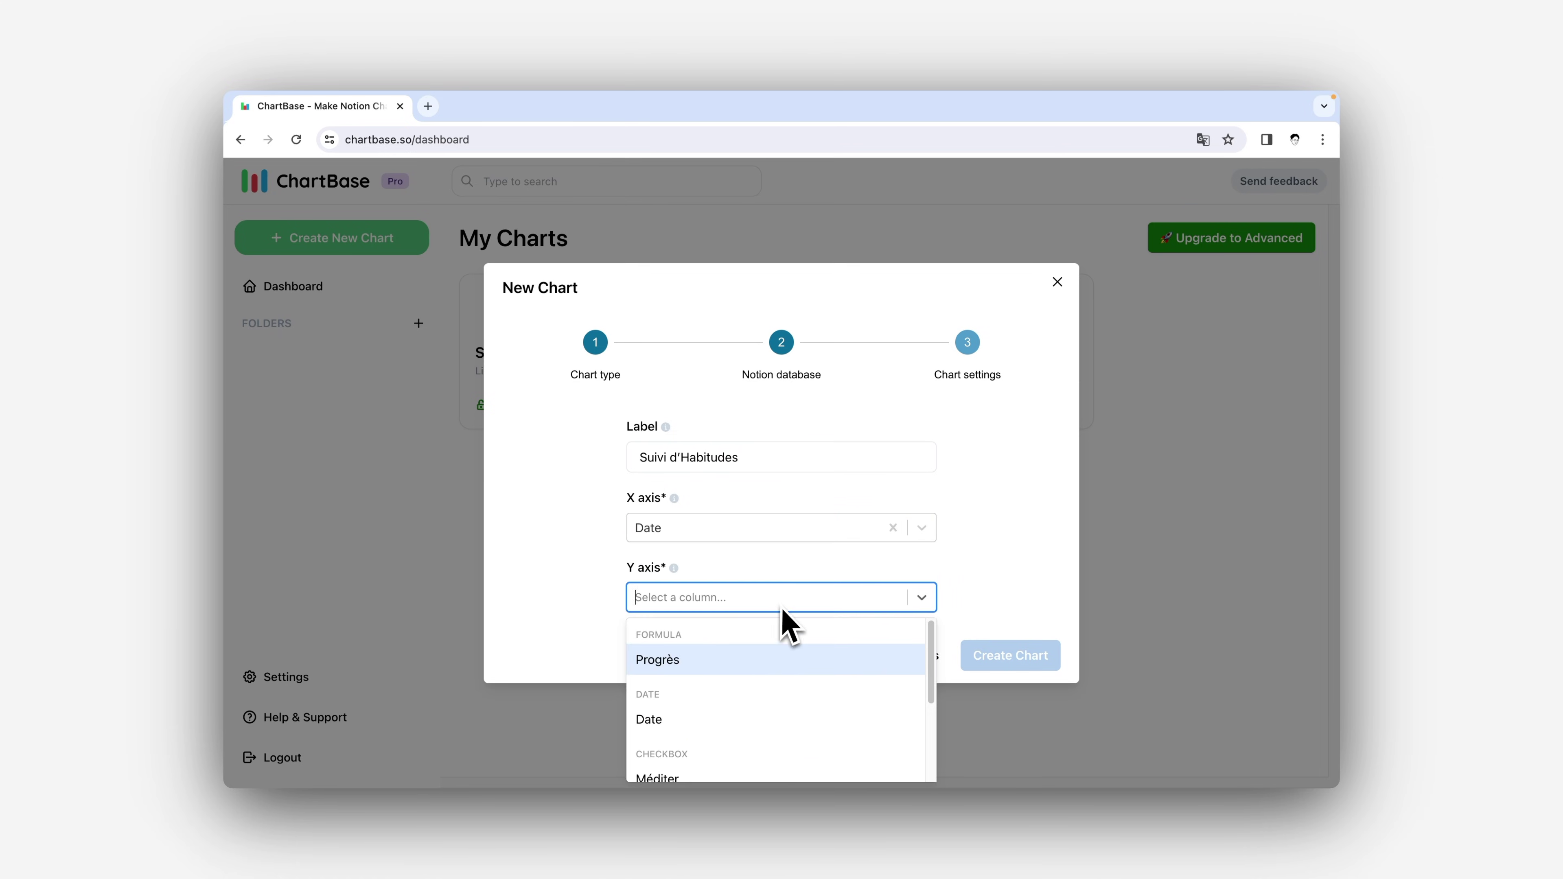
left_click(798, 662)
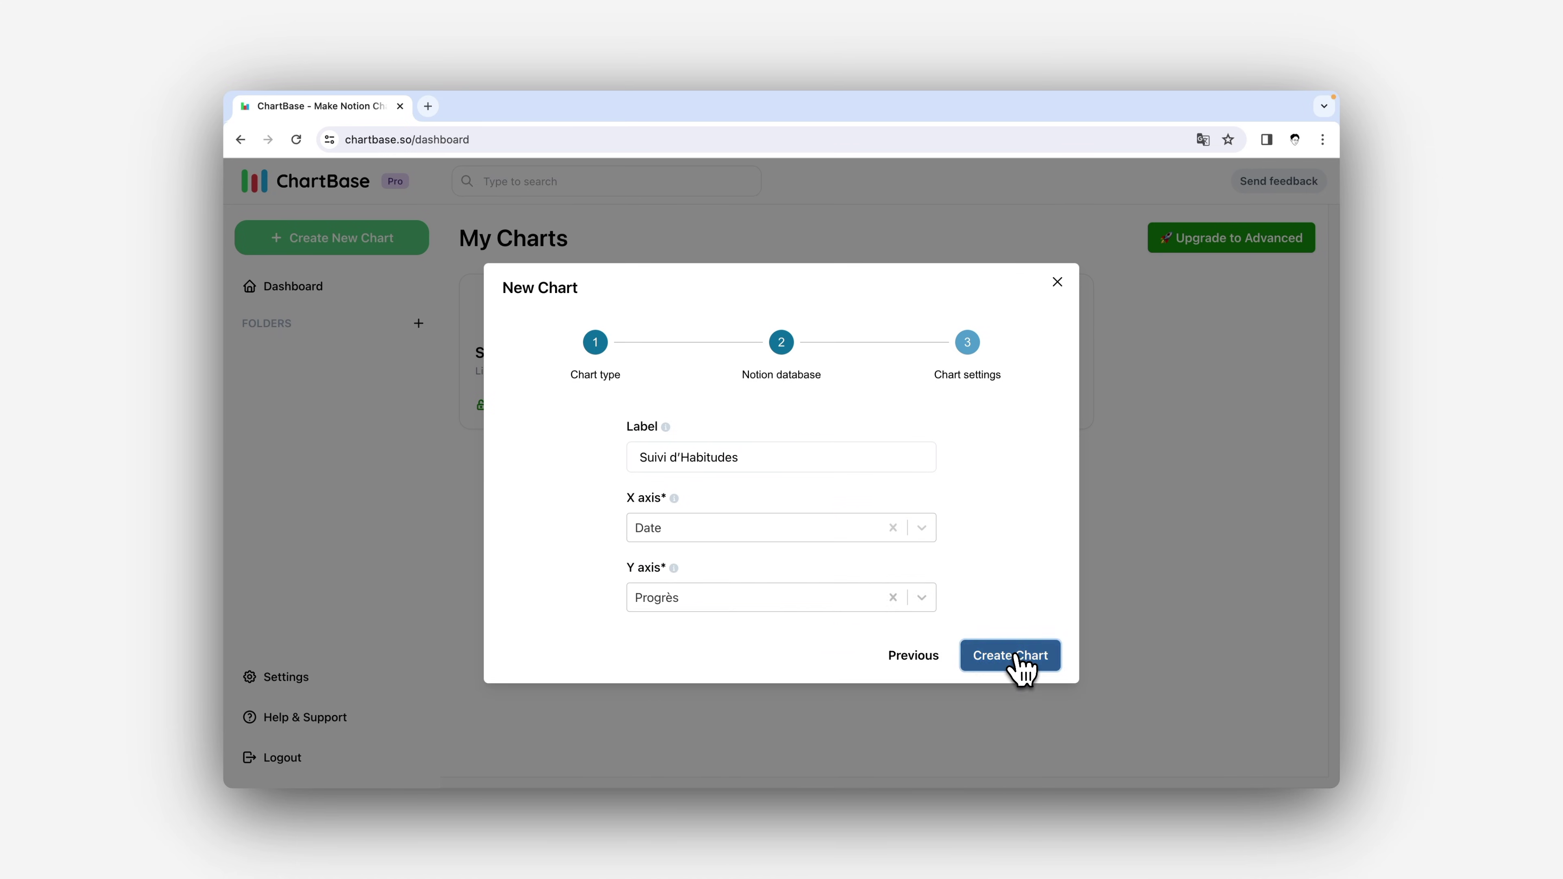
left_click(1013, 656)
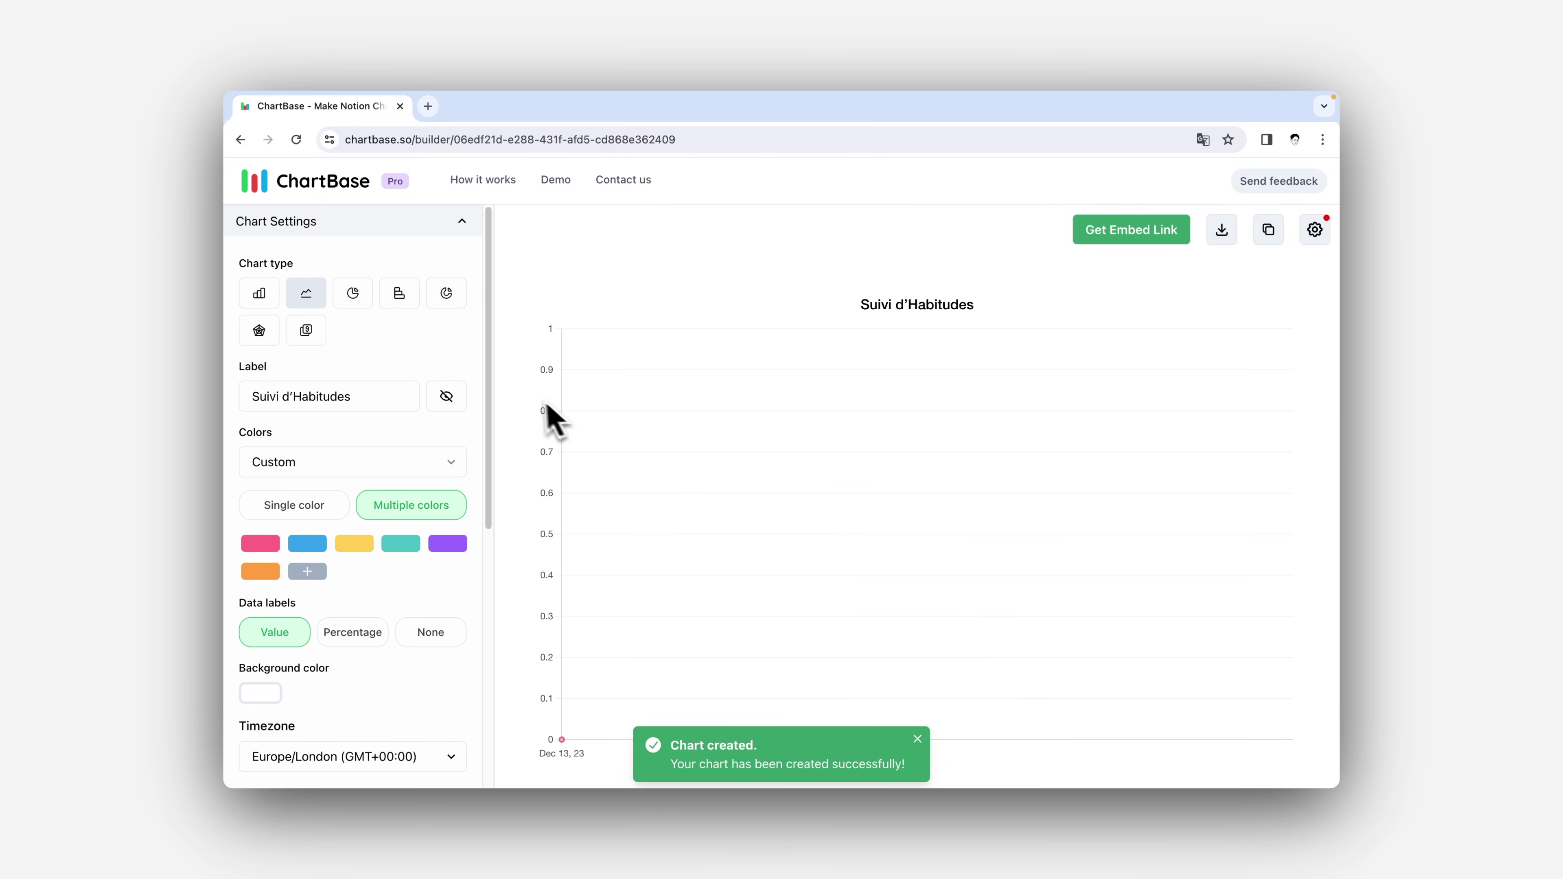
- Set the data type of the chart's Y axis to Percentage
scroll(426, 558, "down", 5)
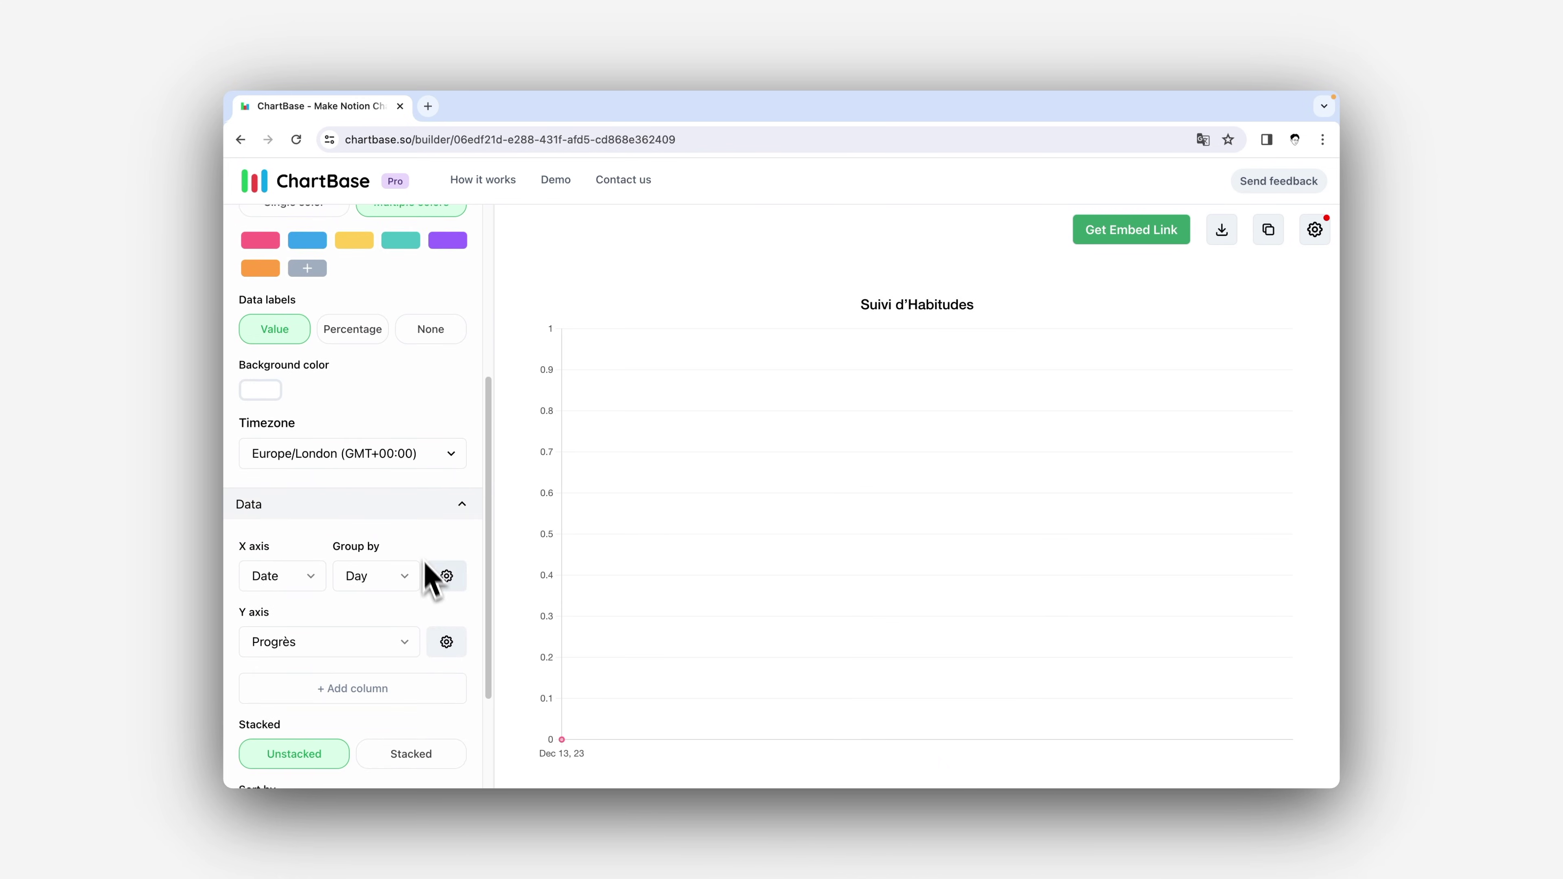
left_click(447, 642)
left_click(668, 460)
left_click(653, 524)
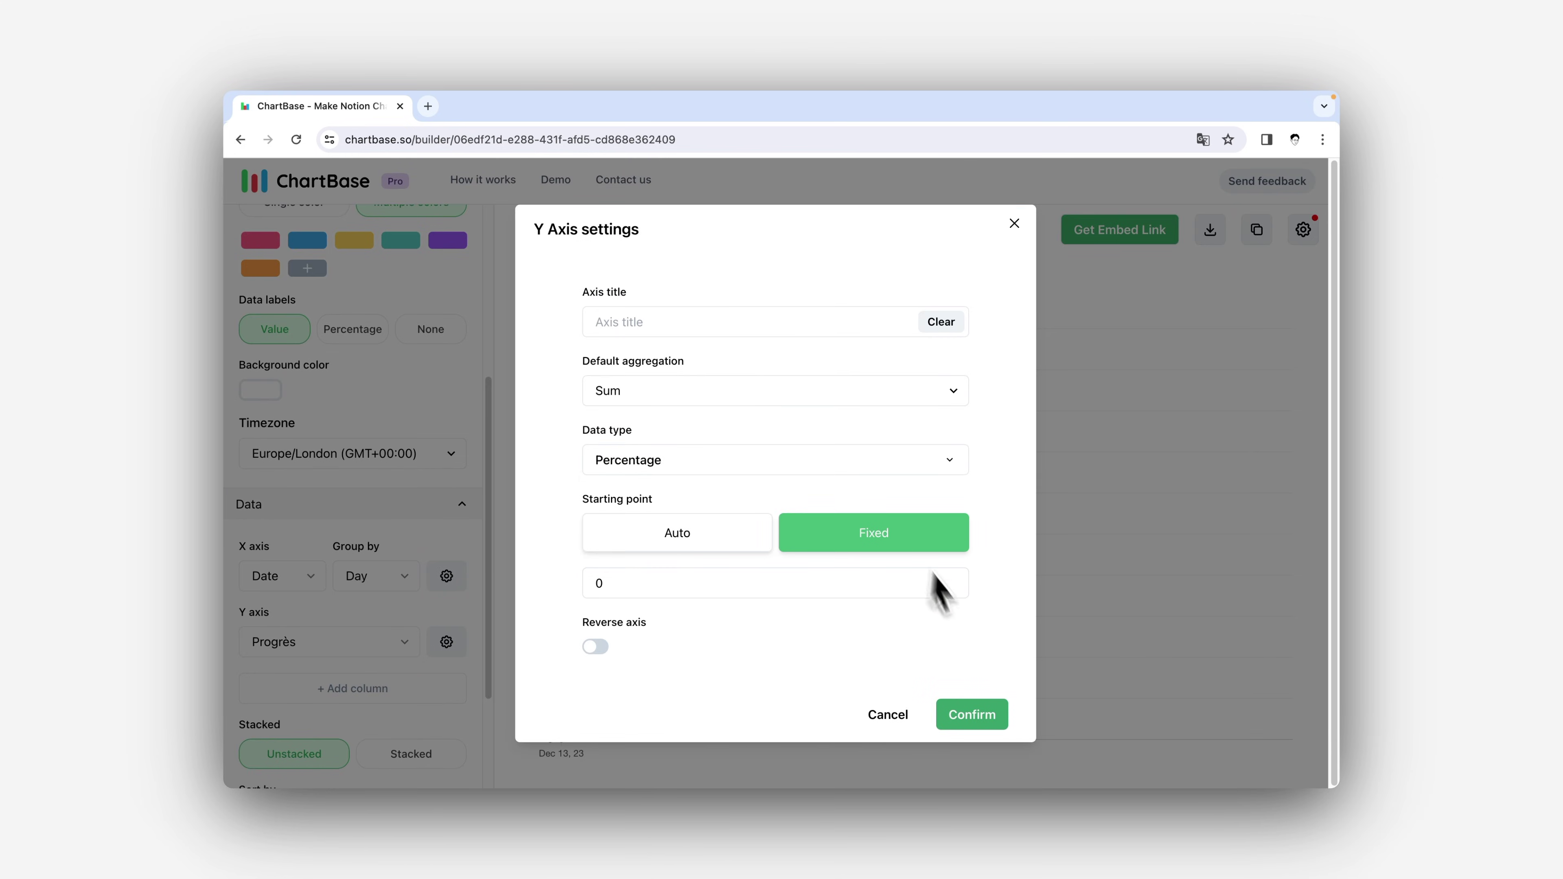
left_click(977, 713)
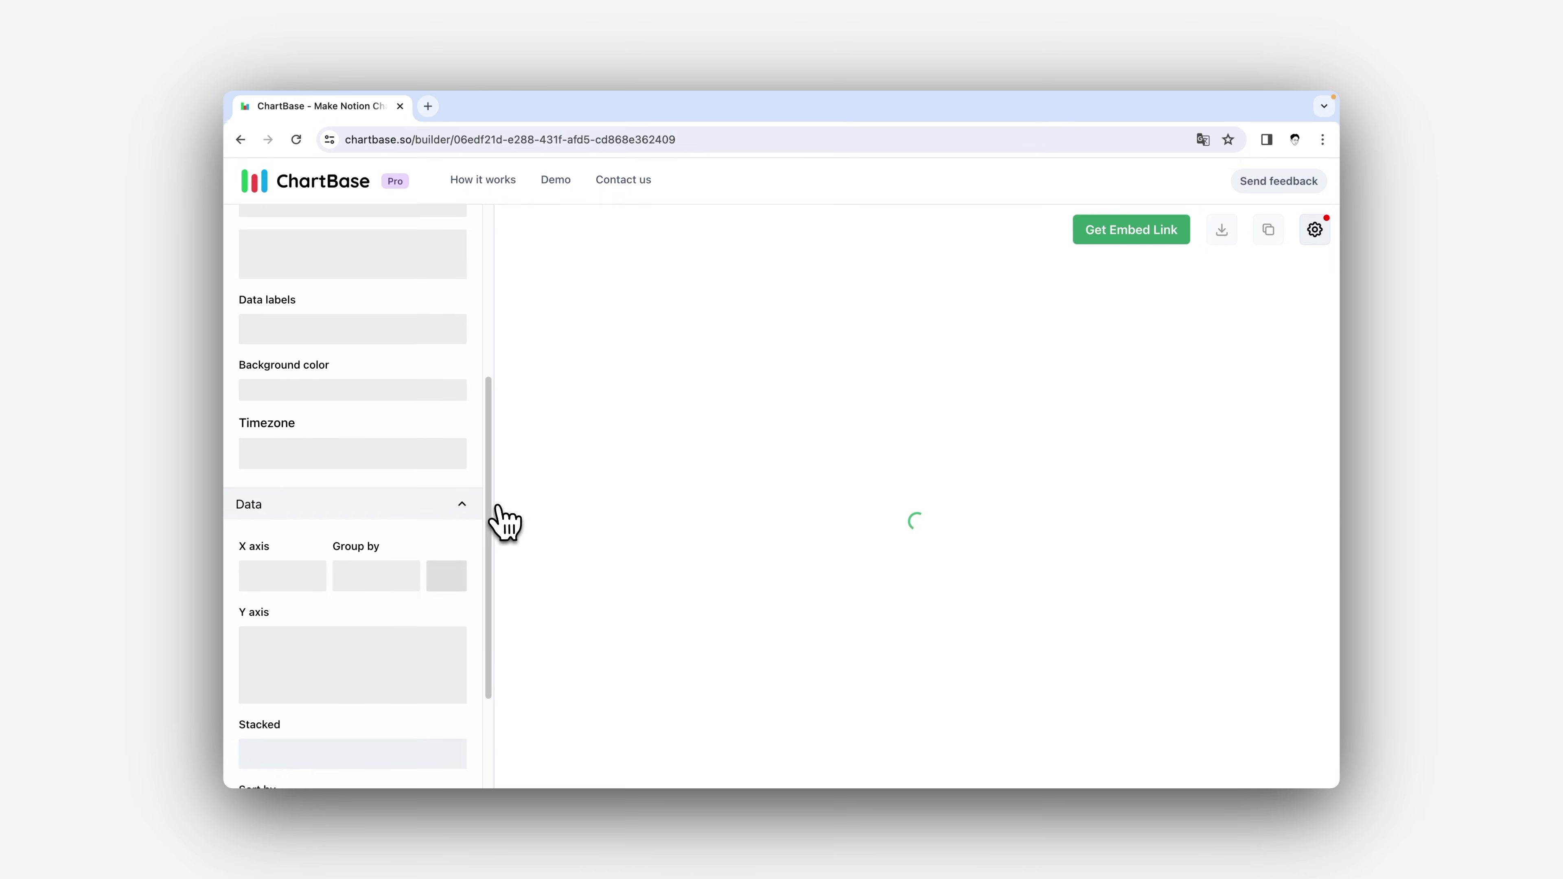
- Give the chart a single grey colour, 7E7E7E, and hide its title
scroll(376, 466, "up", 5)
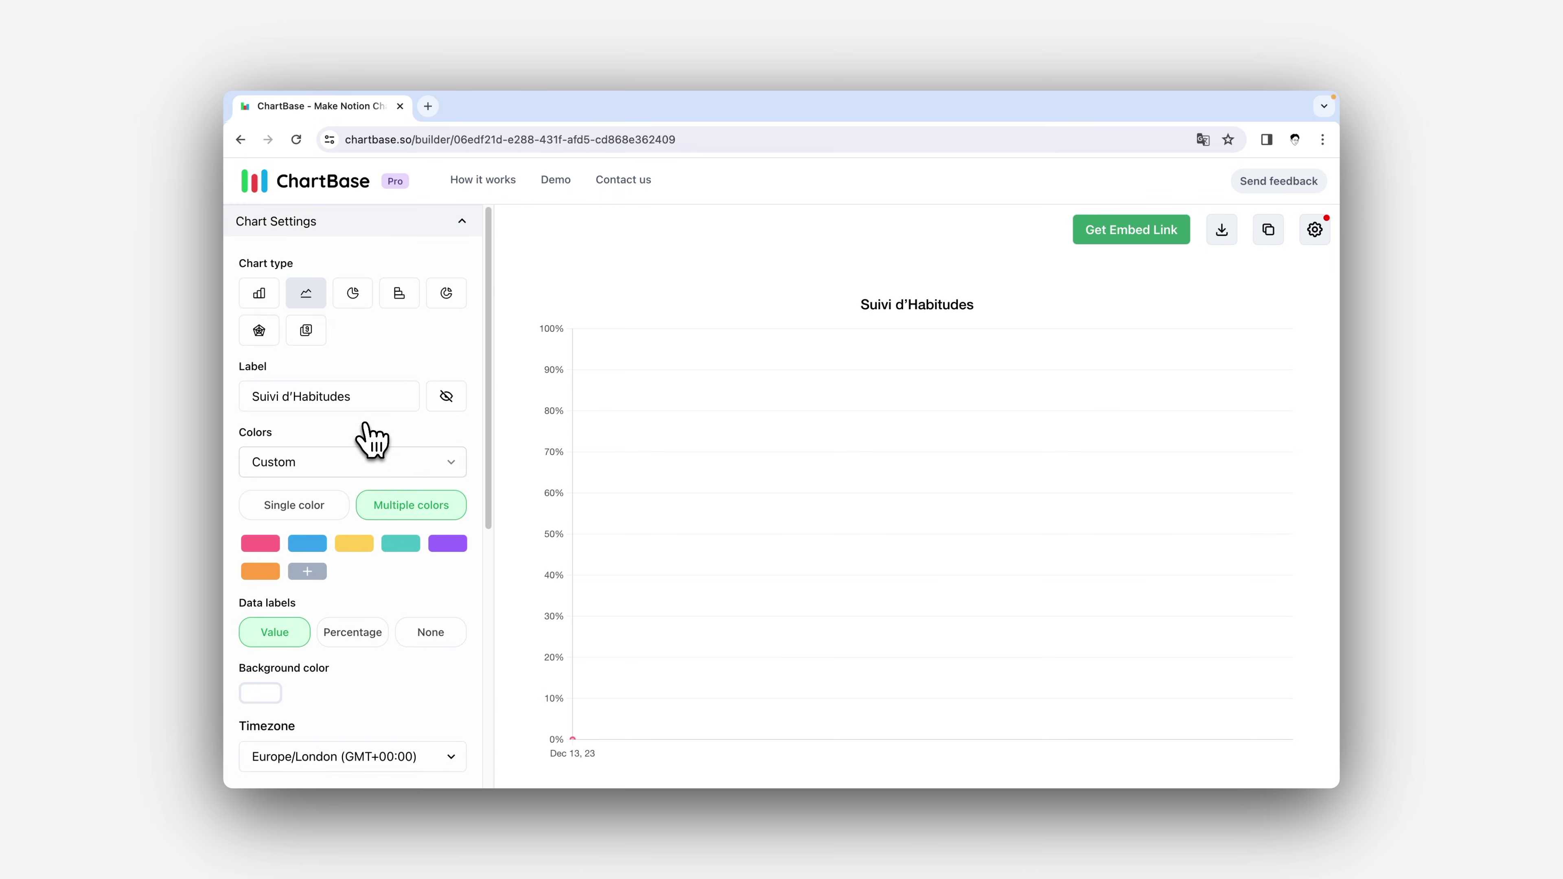
left_click(332, 506)
left_click(260, 543)
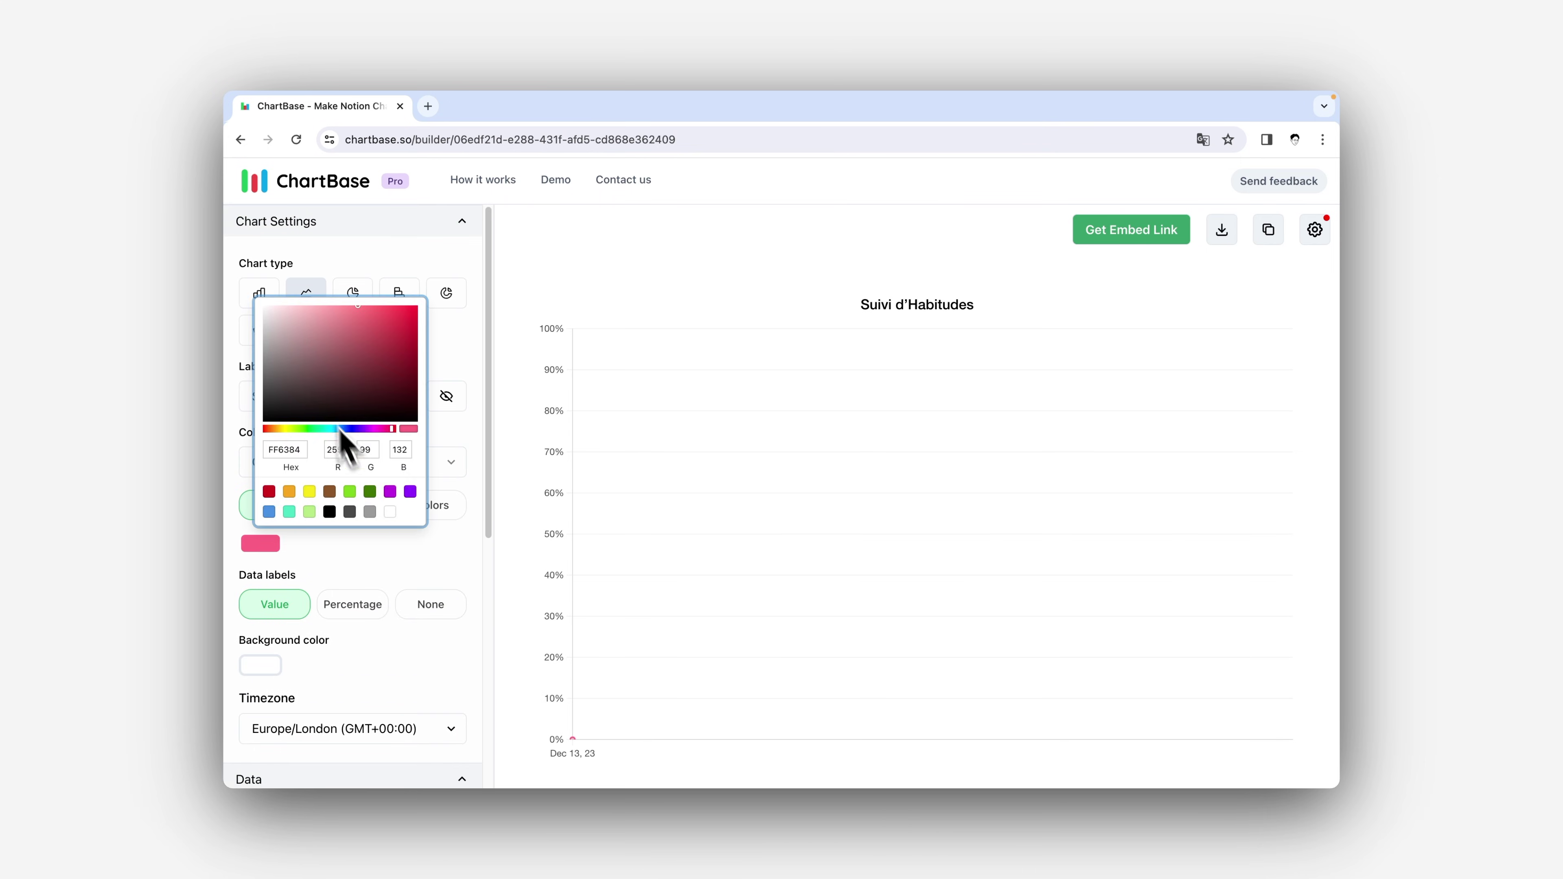
left_click_drag(243, 337, 247, 367)
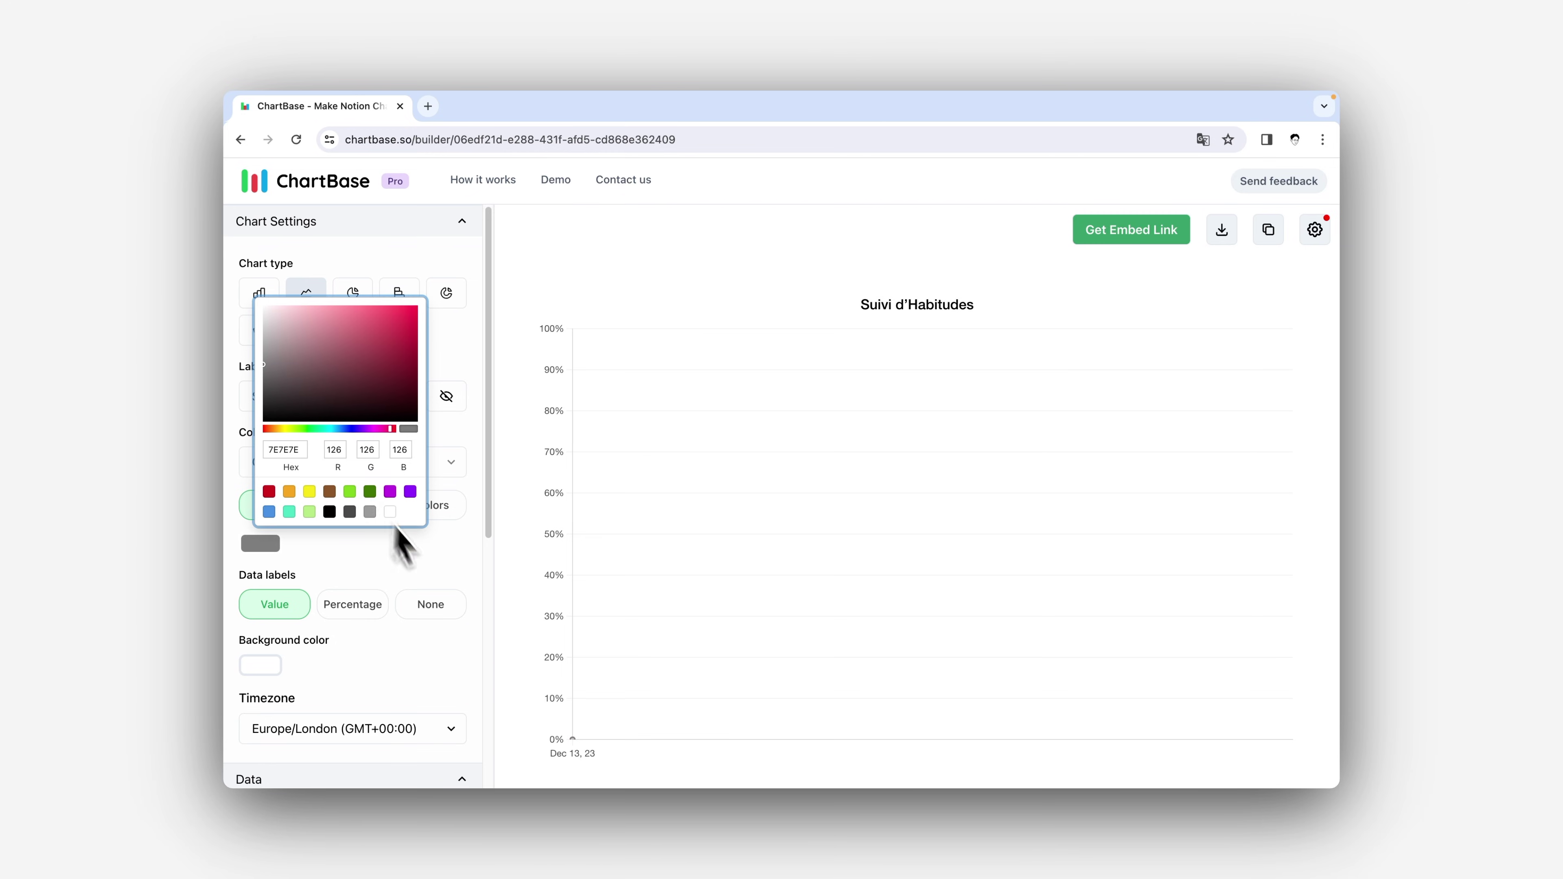
left_click(441, 568)
left_click(447, 396)
- Sort the chart's data by Date
scroll(453, 523, "down", 3)
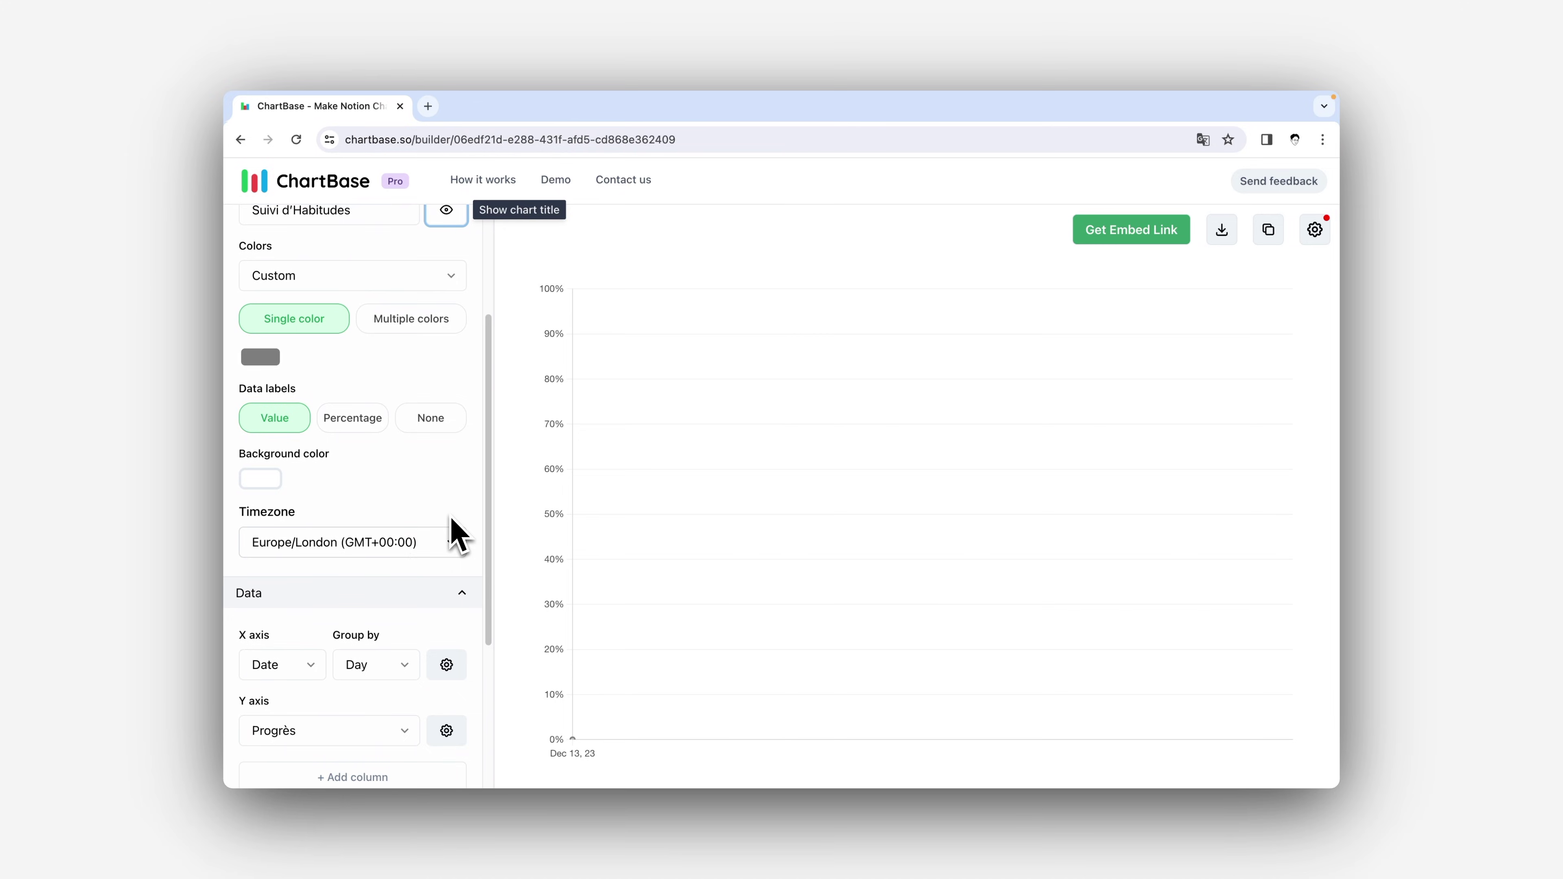
scroll(456, 536, "down", 4)
left_click(429, 658)
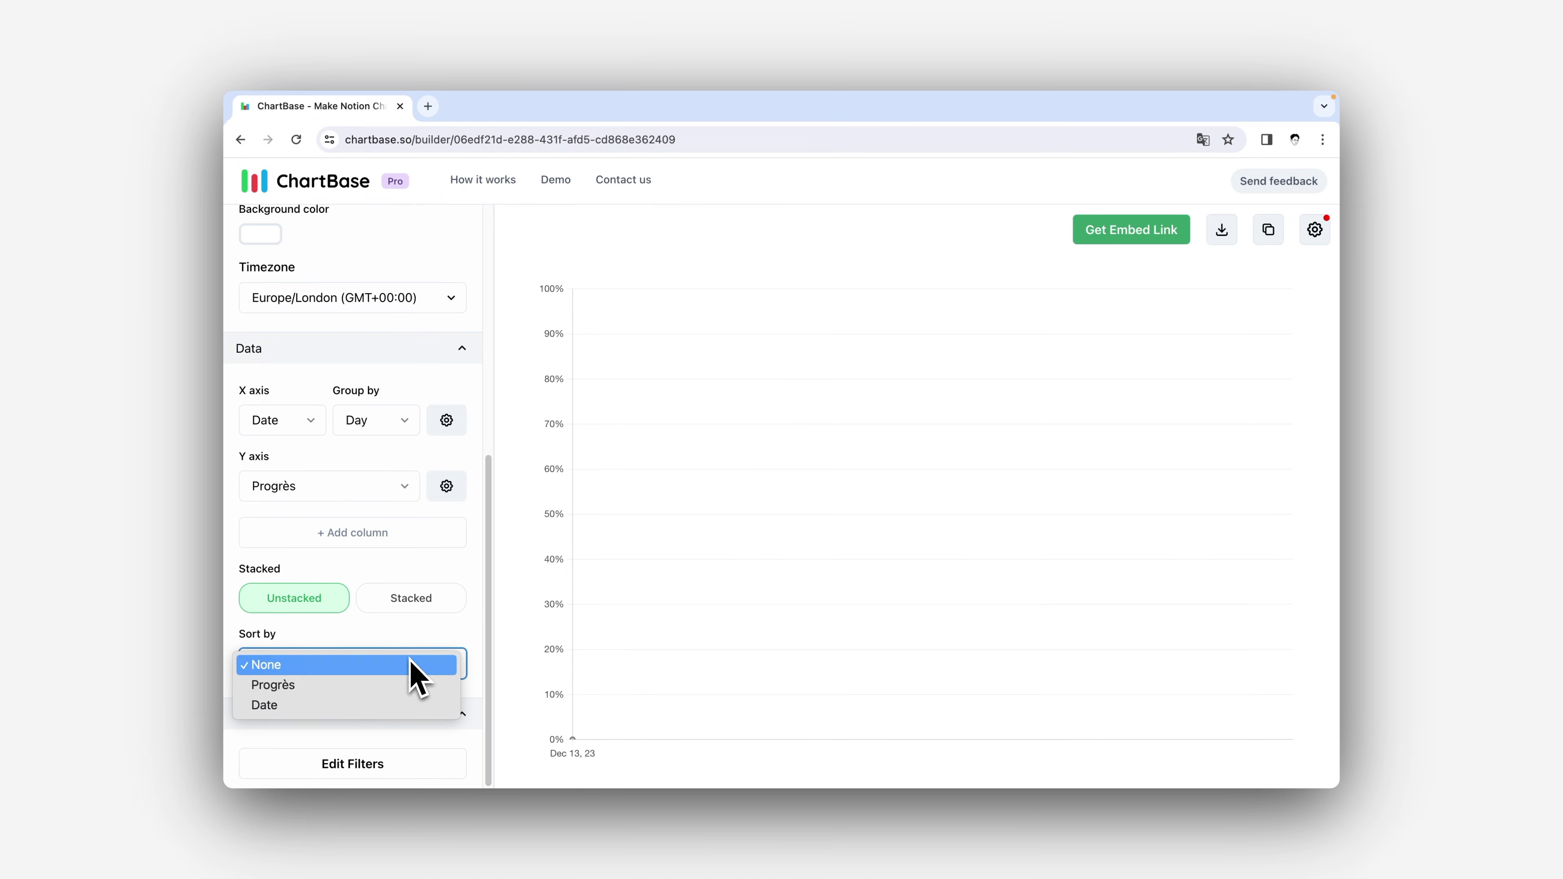
left_click(317, 707)
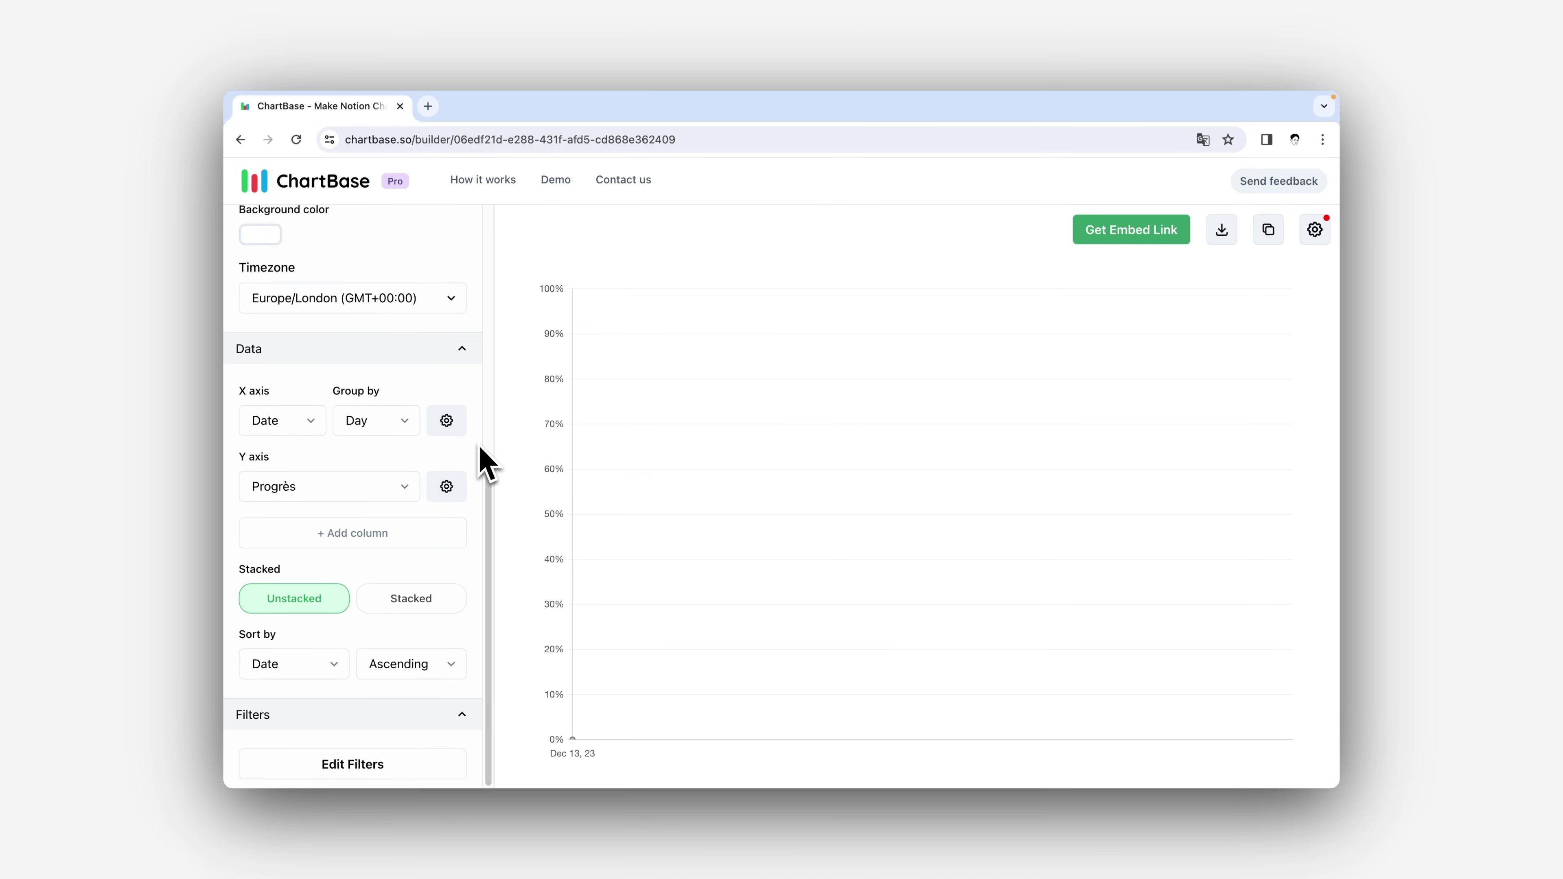
- Copy the chart's public embed link, switch to Notion, and embed it in the Suivi d'Habitudes page below the calendar
scroll(486, 467, "up", 2)
left_click(1132, 234)
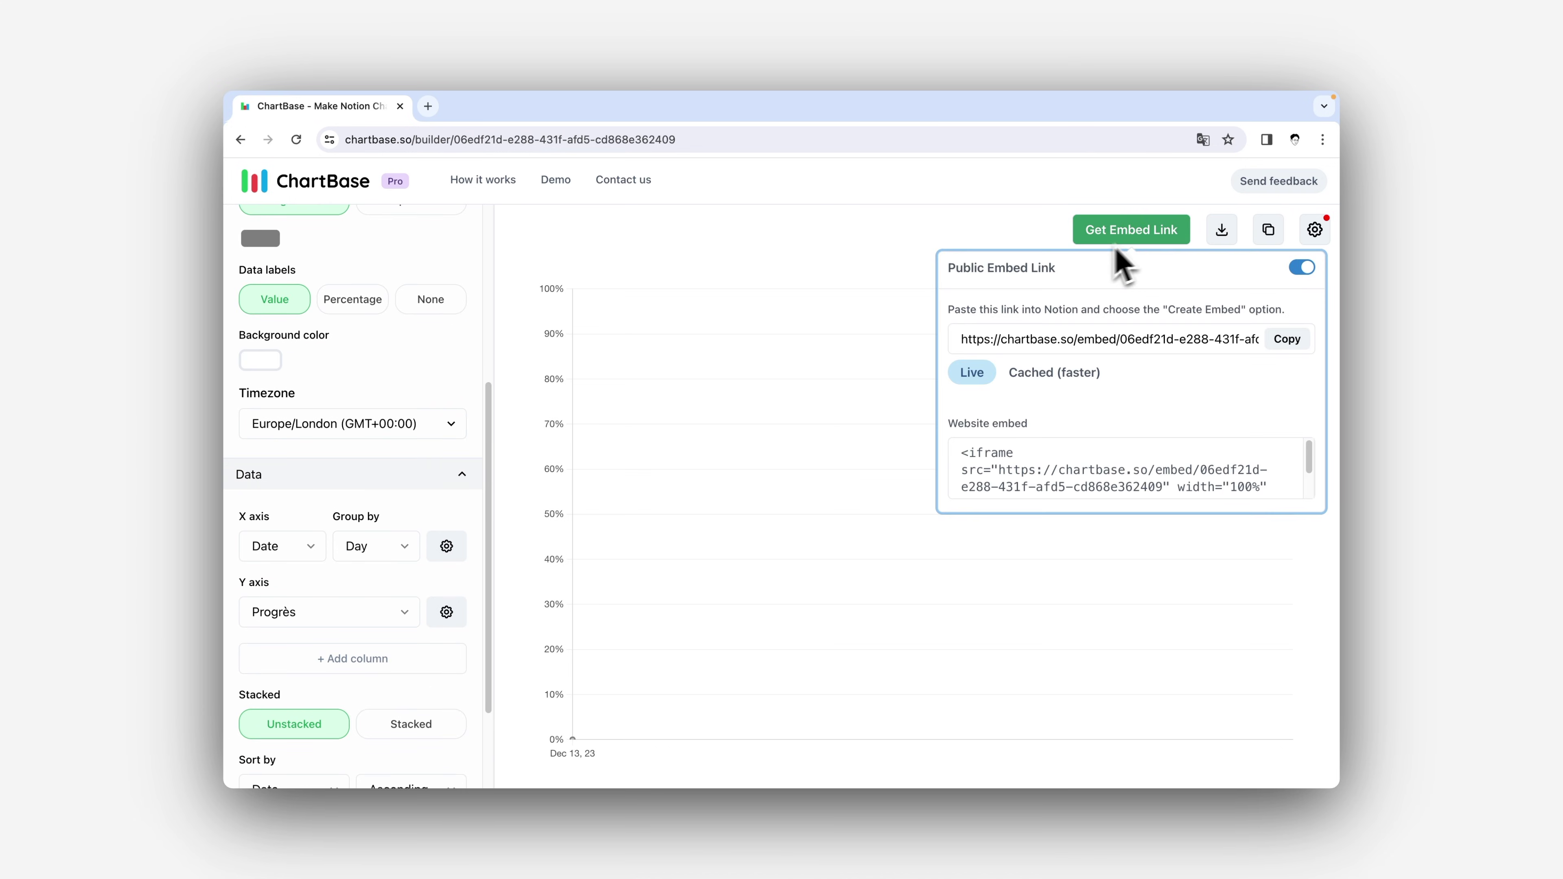
left_click(1307, 342)
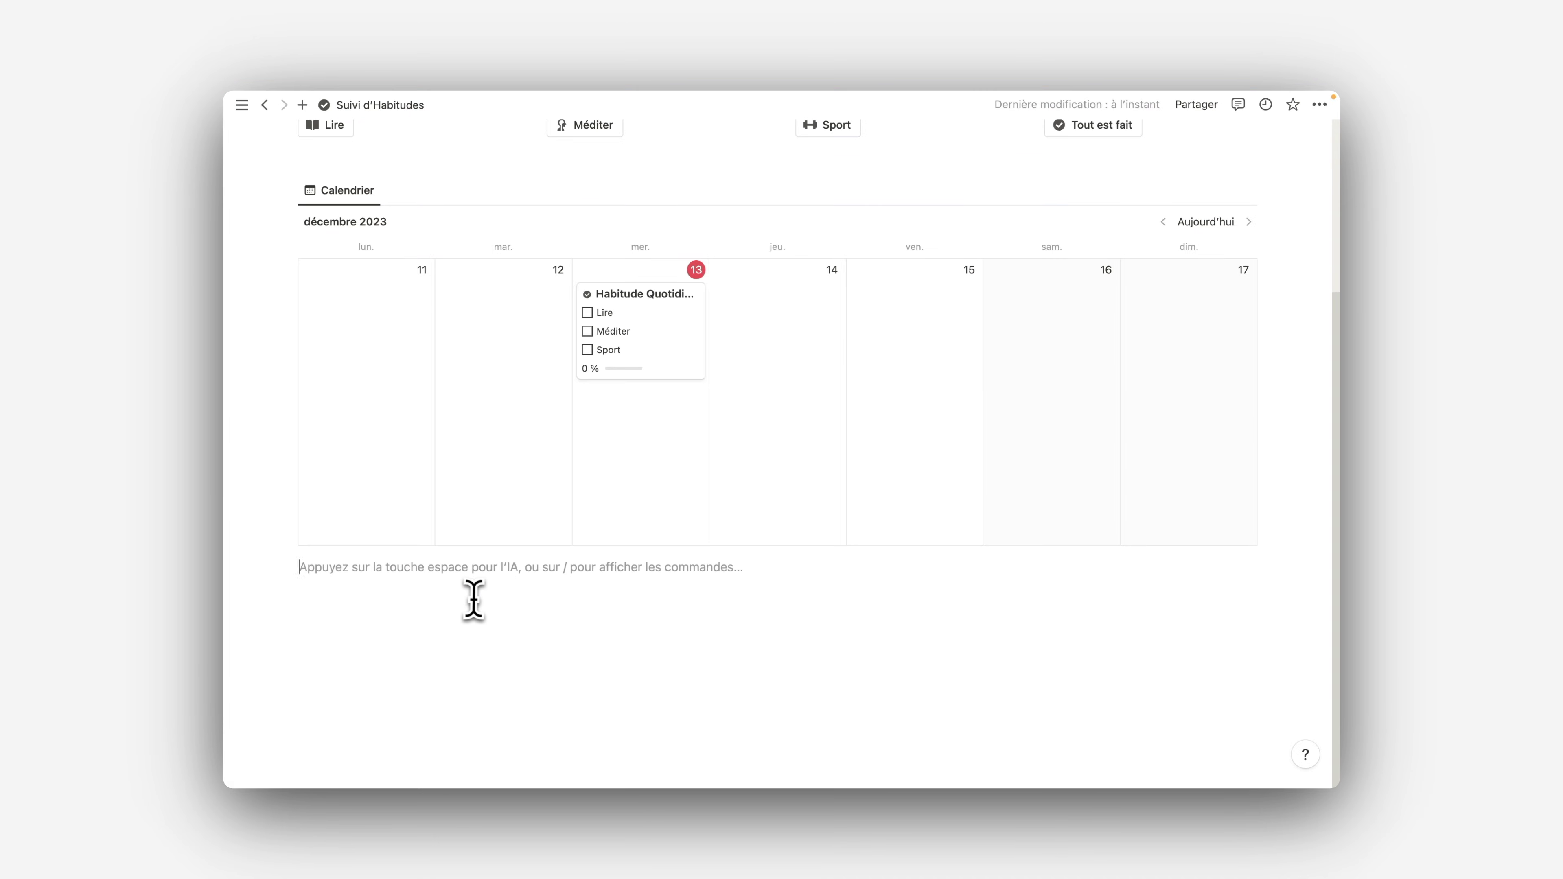
key("ctrl+v")
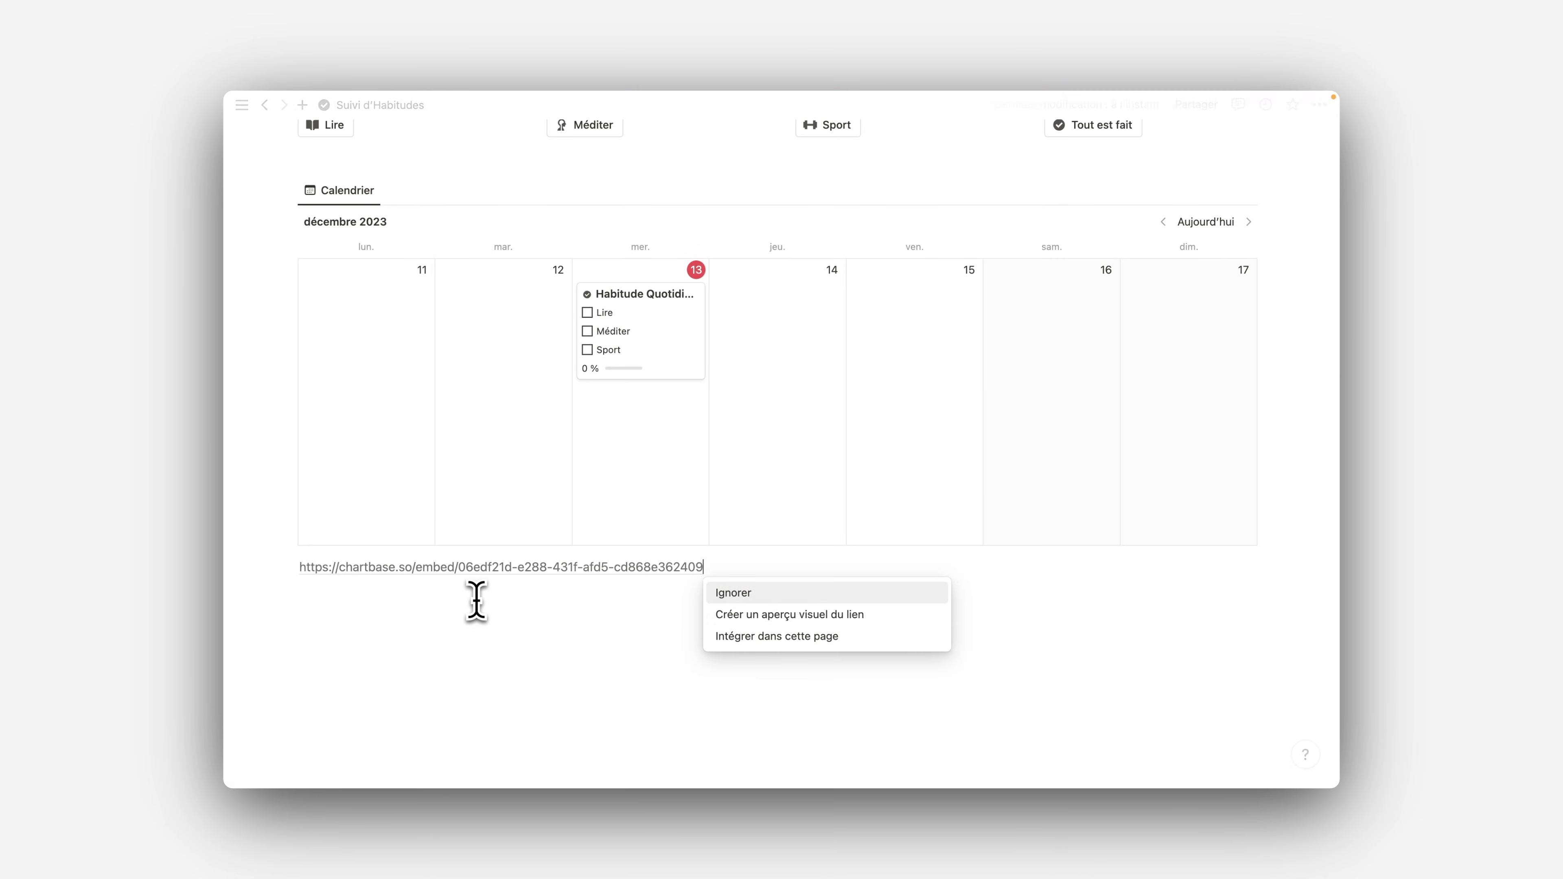
left_click(771, 638)
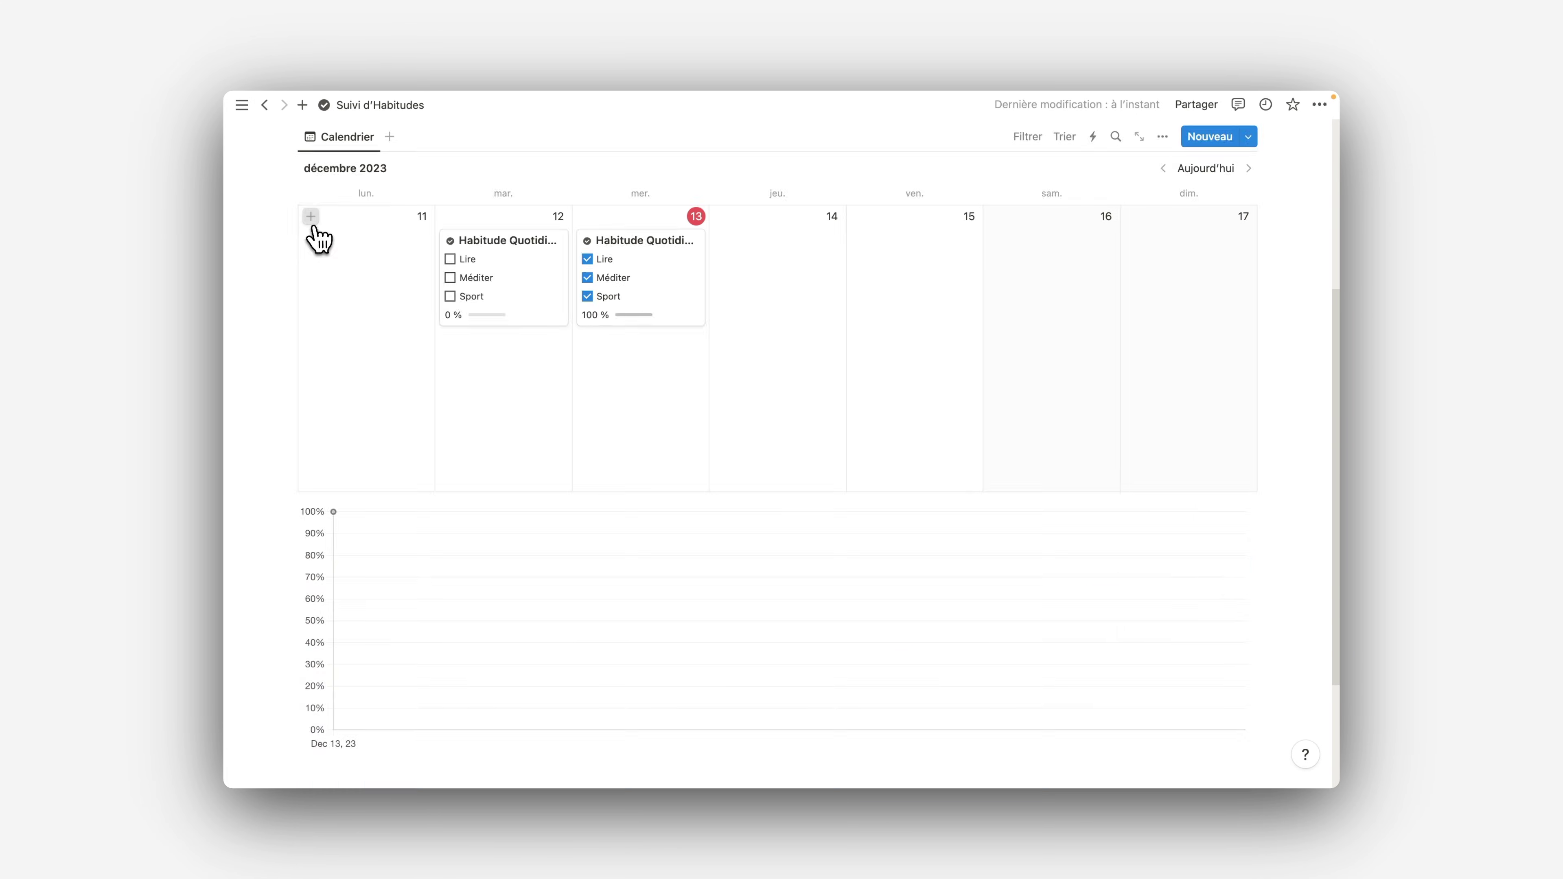
- Log Méditer and Sport in a new 11 December entry and Lire in the 12 December entry, and refresh the chart
left_click(307, 217)
left_click(450, 258)
scroll(934, 457, "down", 3)
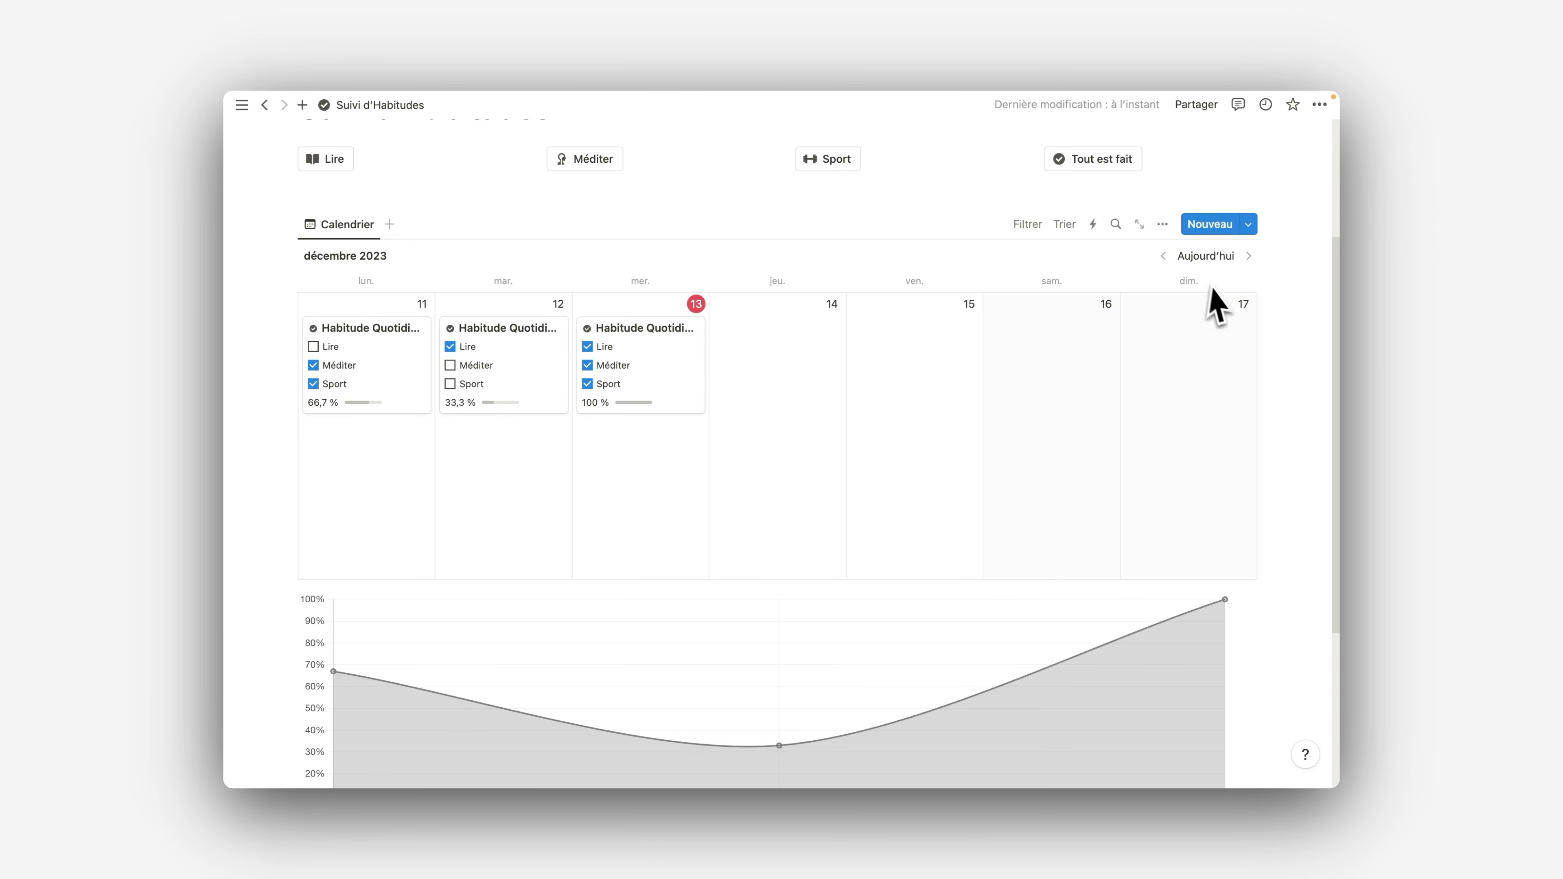
- In the previous calendar week, add daily habit entries for 10, 9, 8 and 7 December, with Lire checked on the 10th
left_click(1133, 304)
left_click(1200, 394)
left_click(996, 304)
left_click(1200, 363)
left_click(859, 304)
left_click(1188, 366)
left_click(722, 305)
left_click(1169, 403)
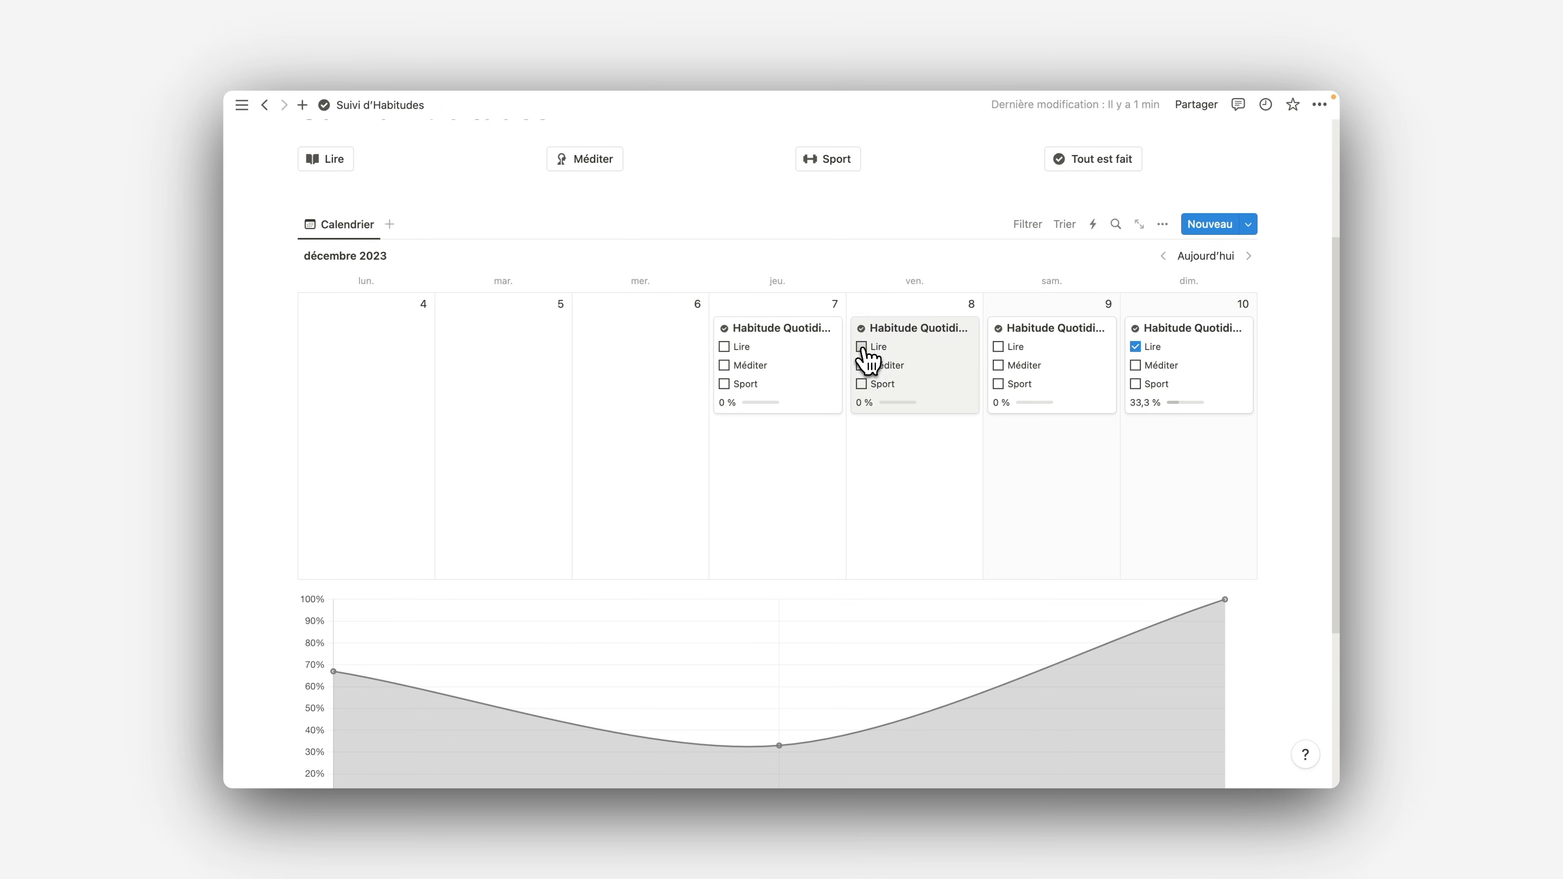
- Check Lire in the 8 December entry and refresh the embedded chart with the new days
left_click(1008, 370)
left_click(1191, 478)
scroll(1237, 514, "down", 3)
left_click(1221, 431)
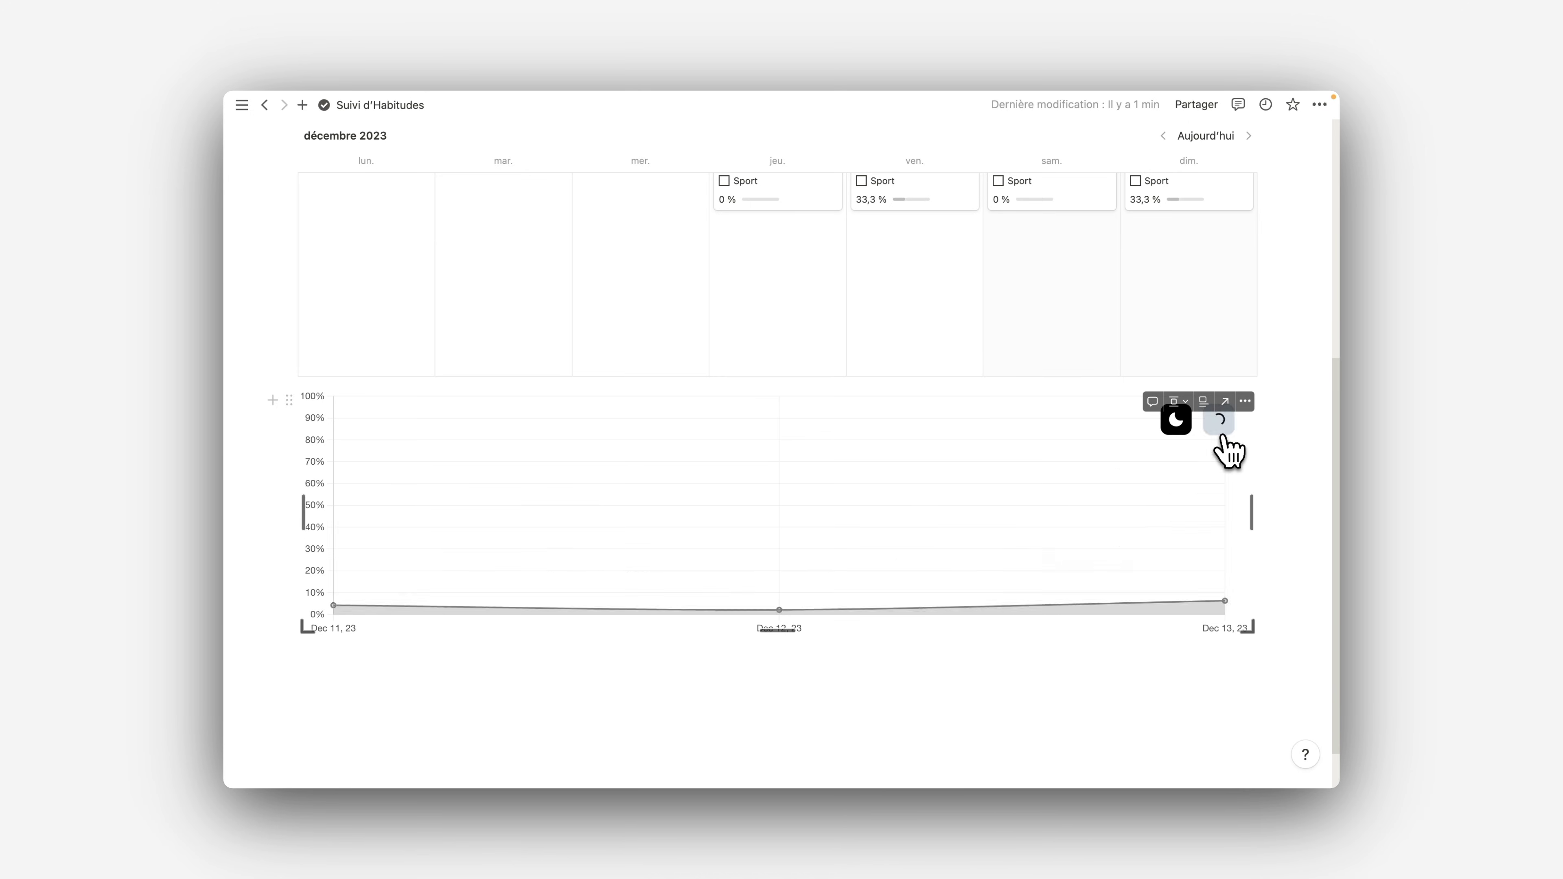
- Move the embedded chart between the habit buttons and the calendar, and make it slightly taller
scroll(1330, 520, "up", 5)
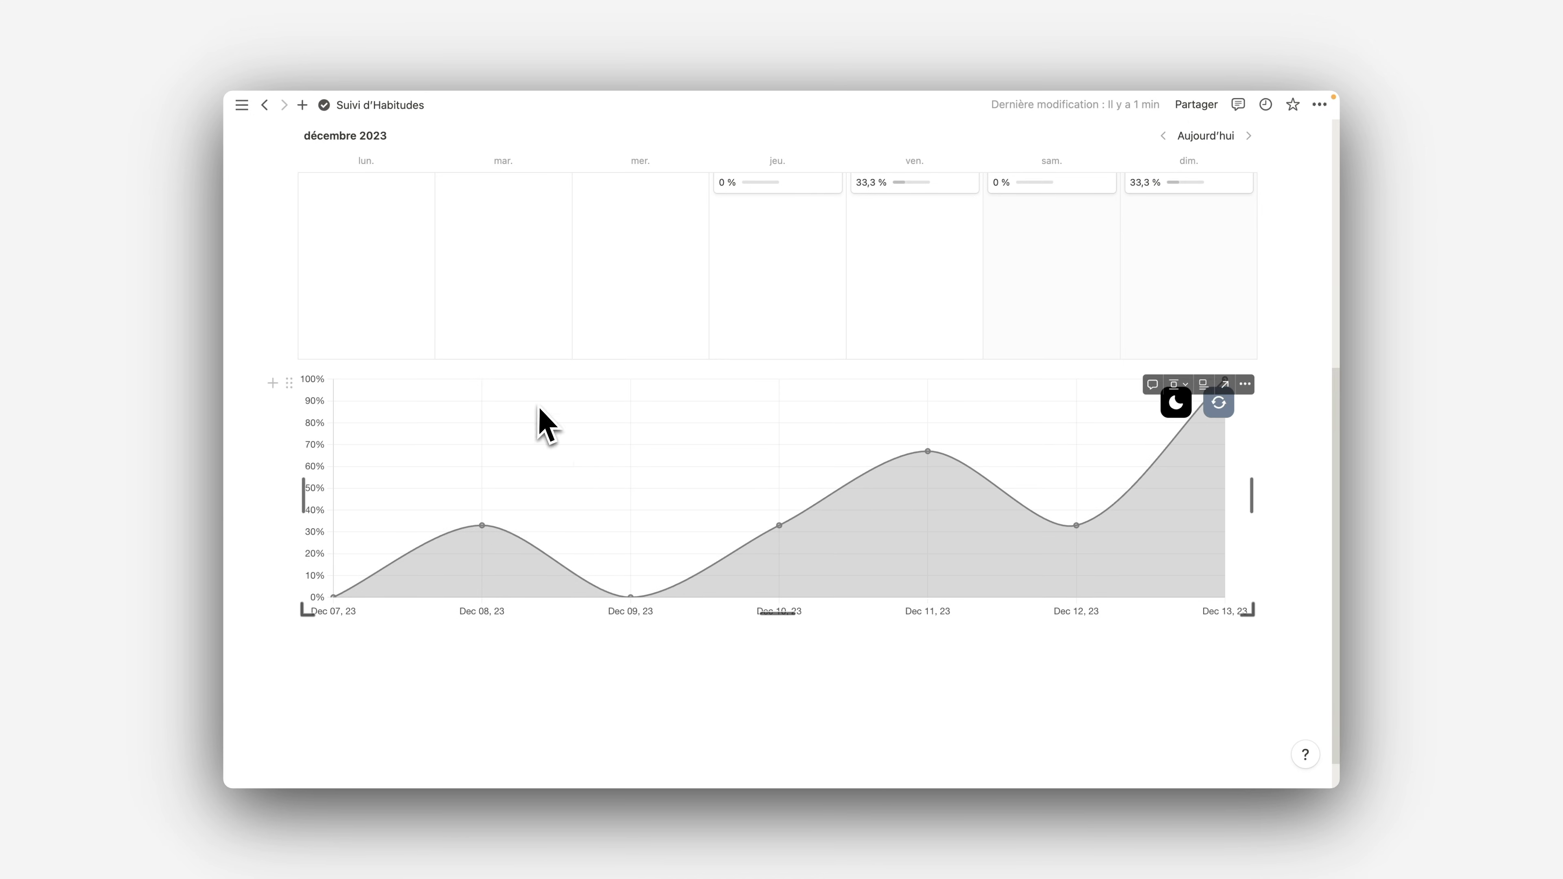
scroll(603, 481, "down", 3)
scroll(597, 511, "down", 1)
left_click_drag(291, 563, 412, 289)
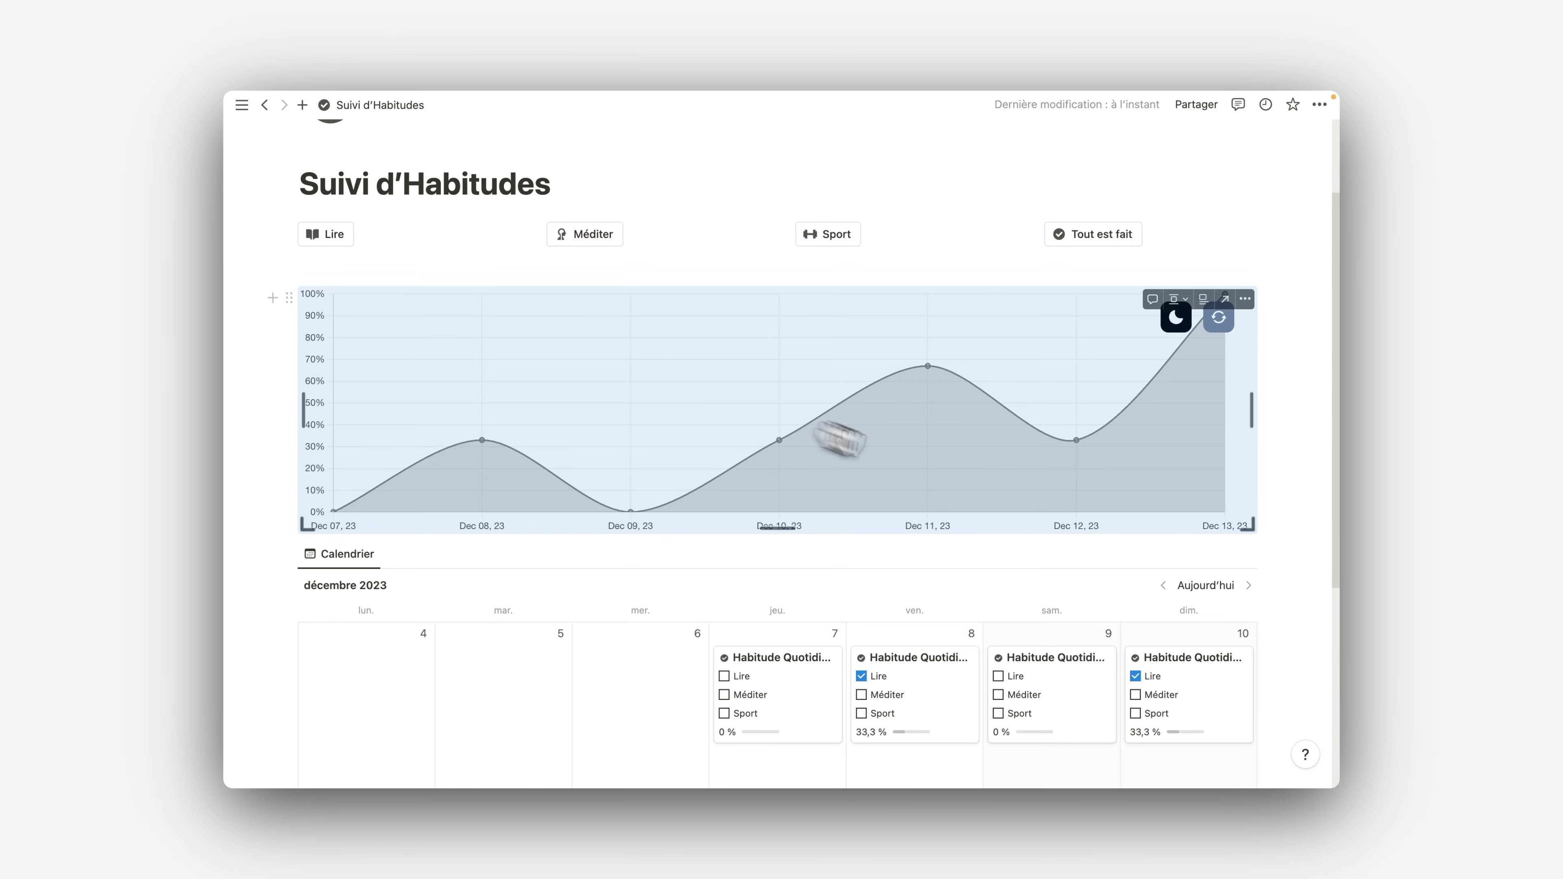
left_click_drag(1260, 511, 1309, 550)
scroll(1309, 550, "up", 4)
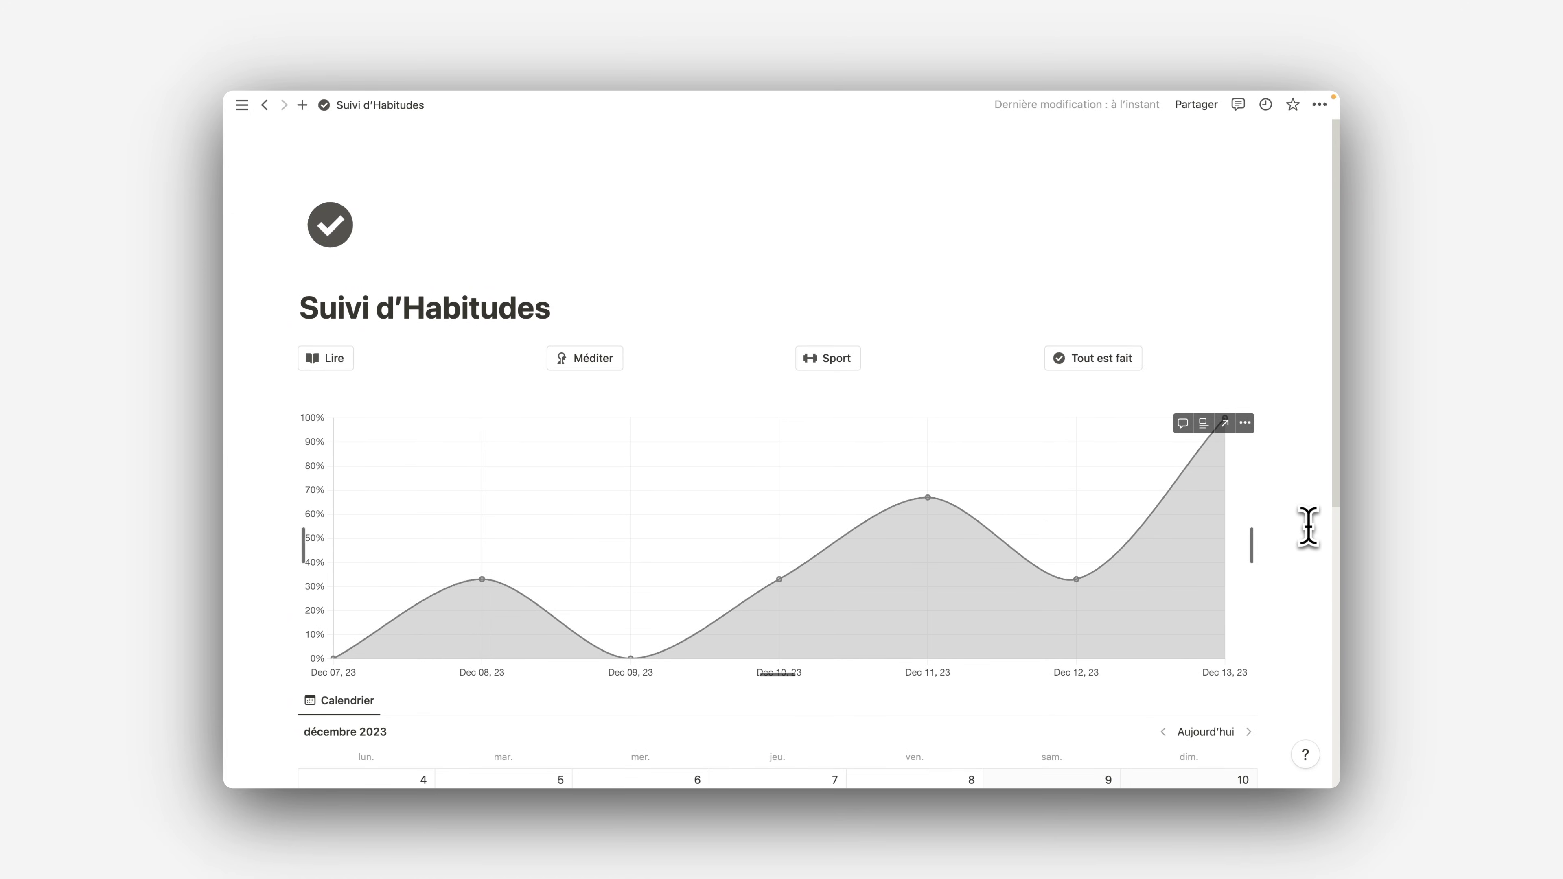
- Refresh the embedded chart and switch its dark mode on and back off
left_click(1106, 369)
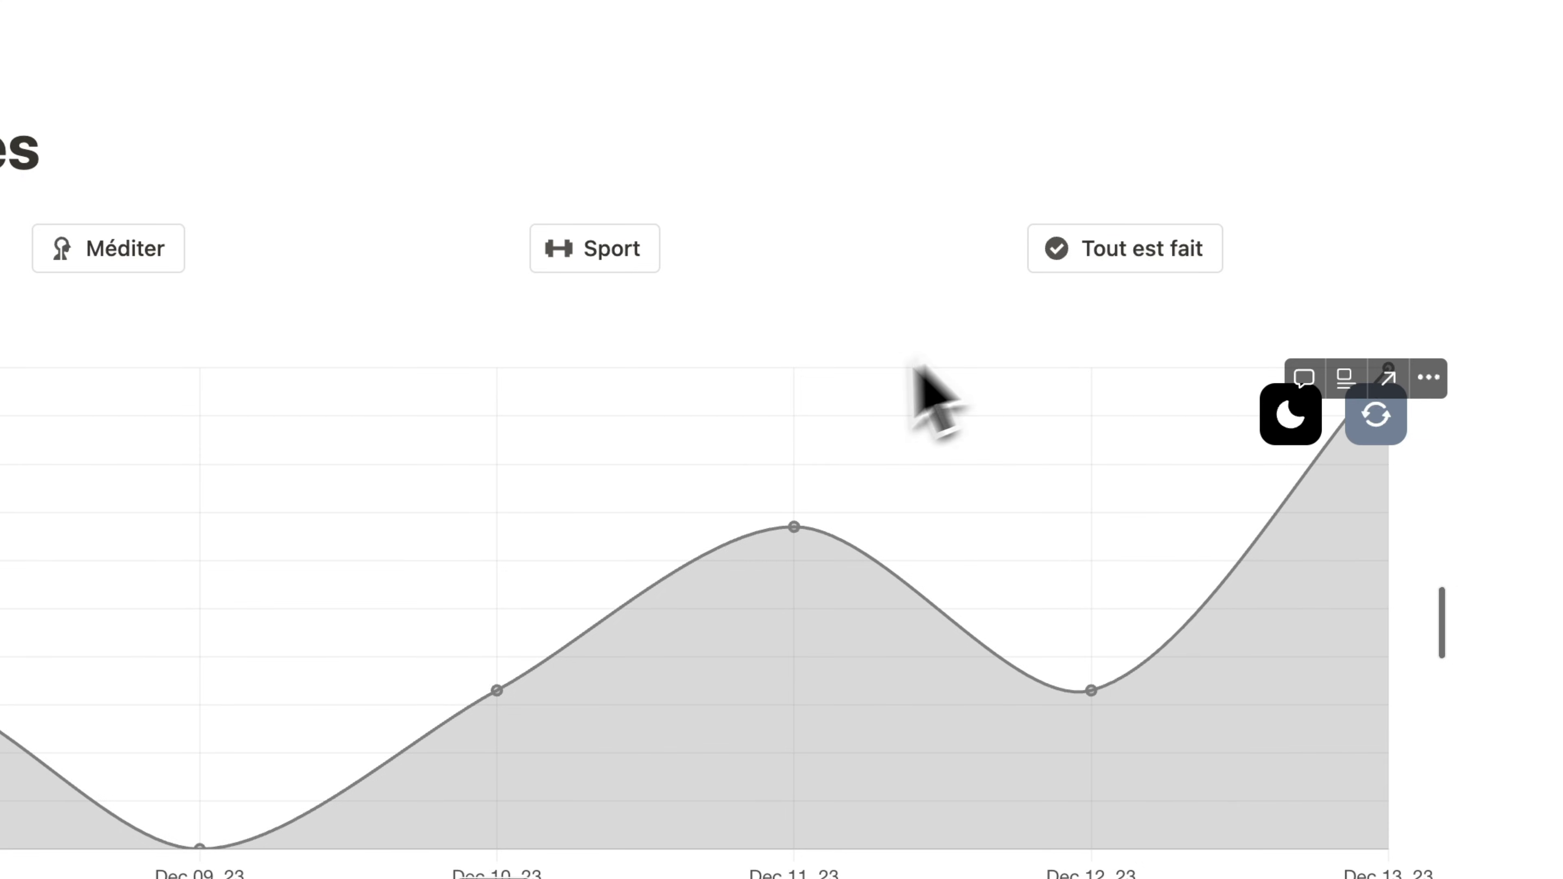
left_click(1395, 420)
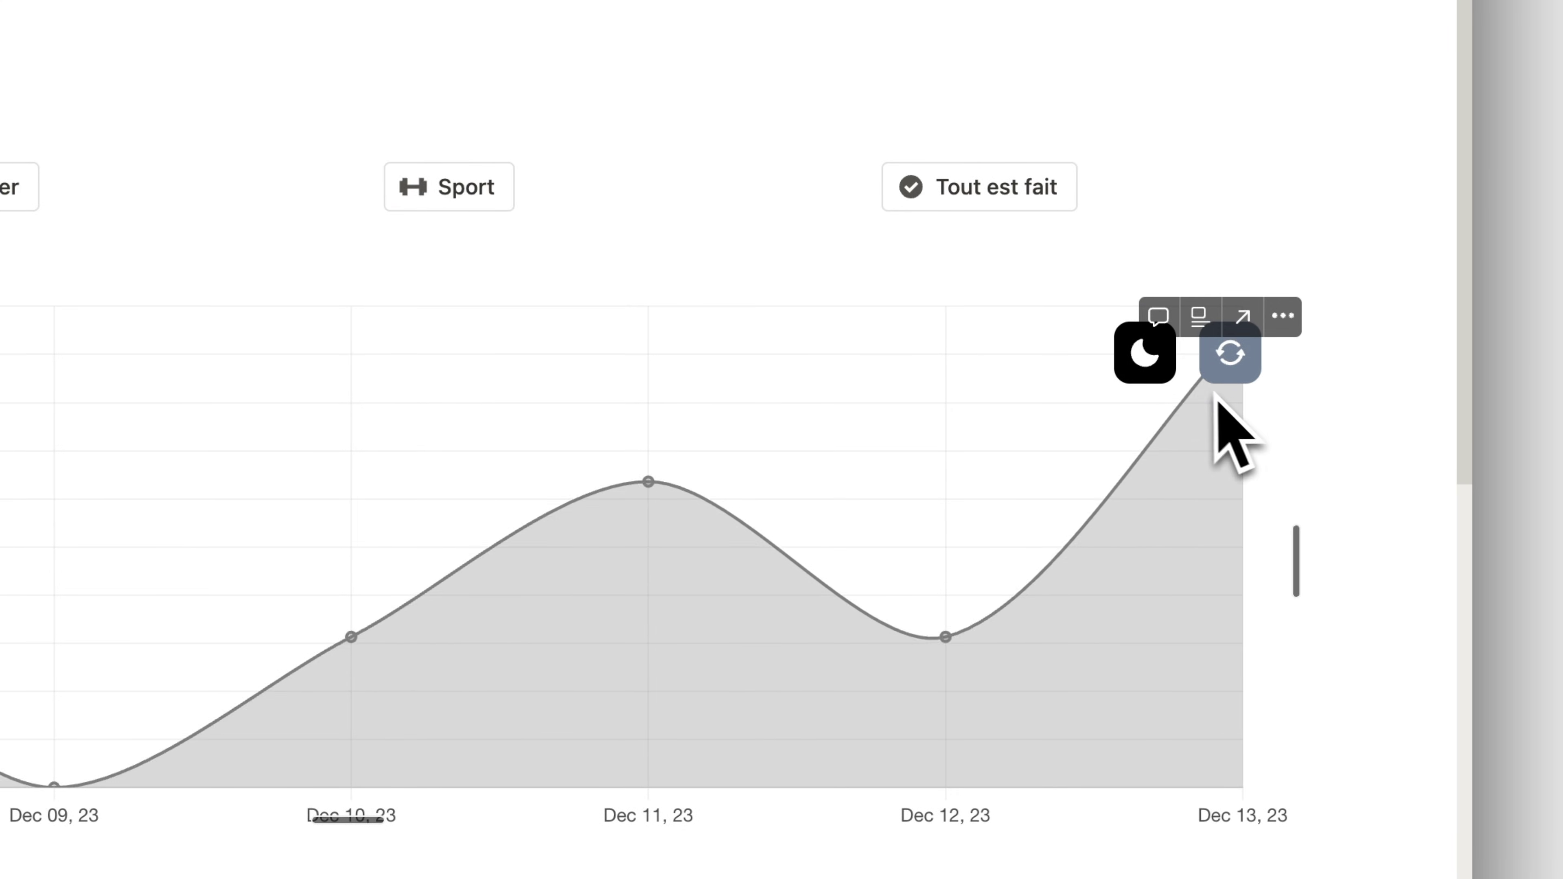
left_click(1152, 370)
left_click(1155, 377)
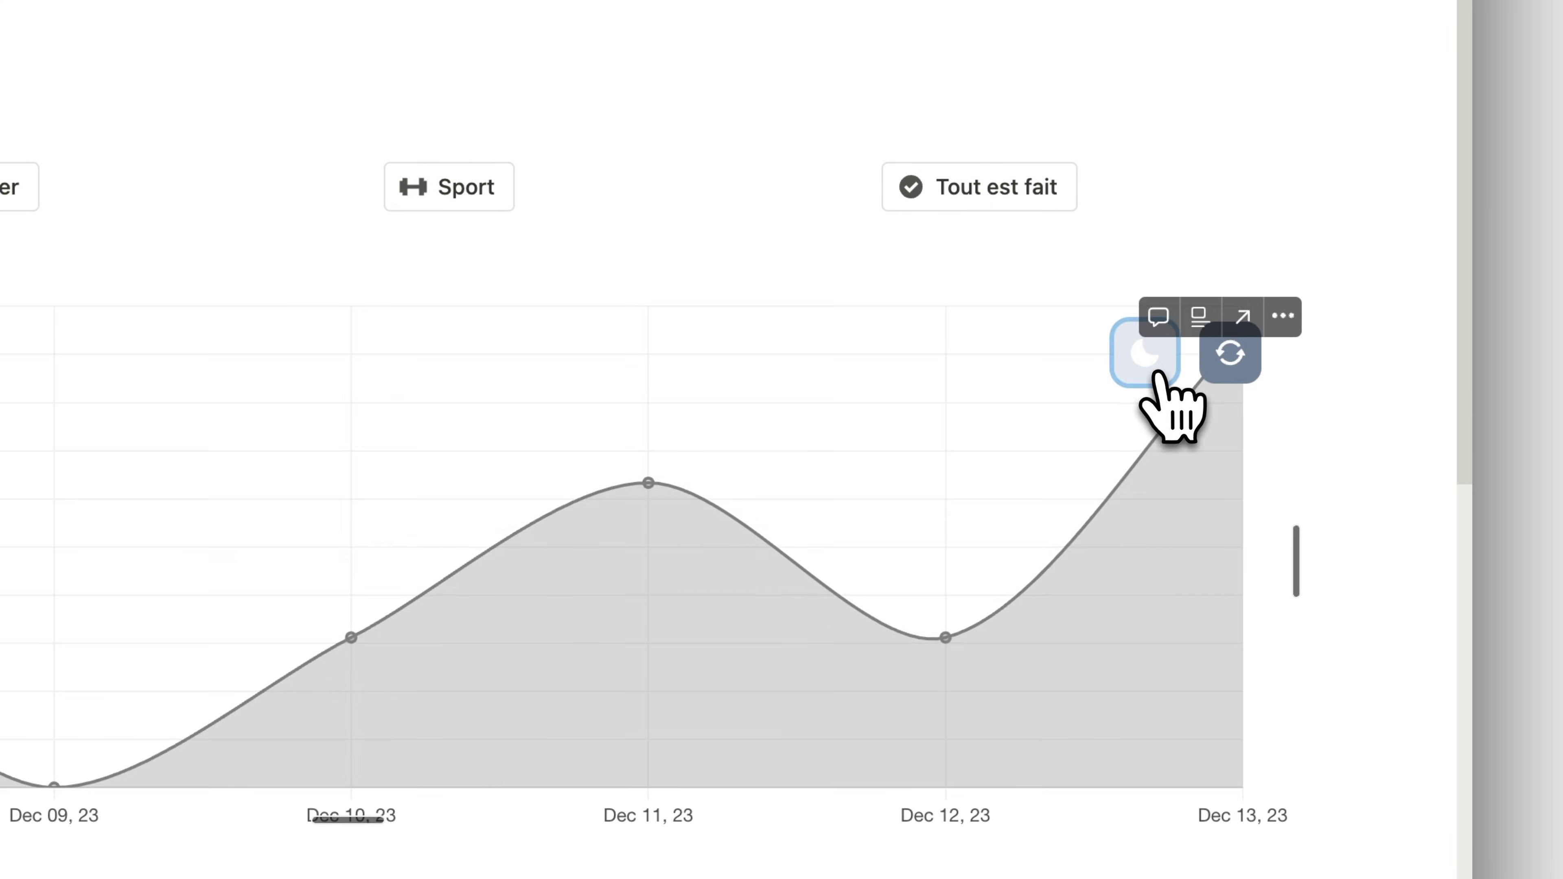